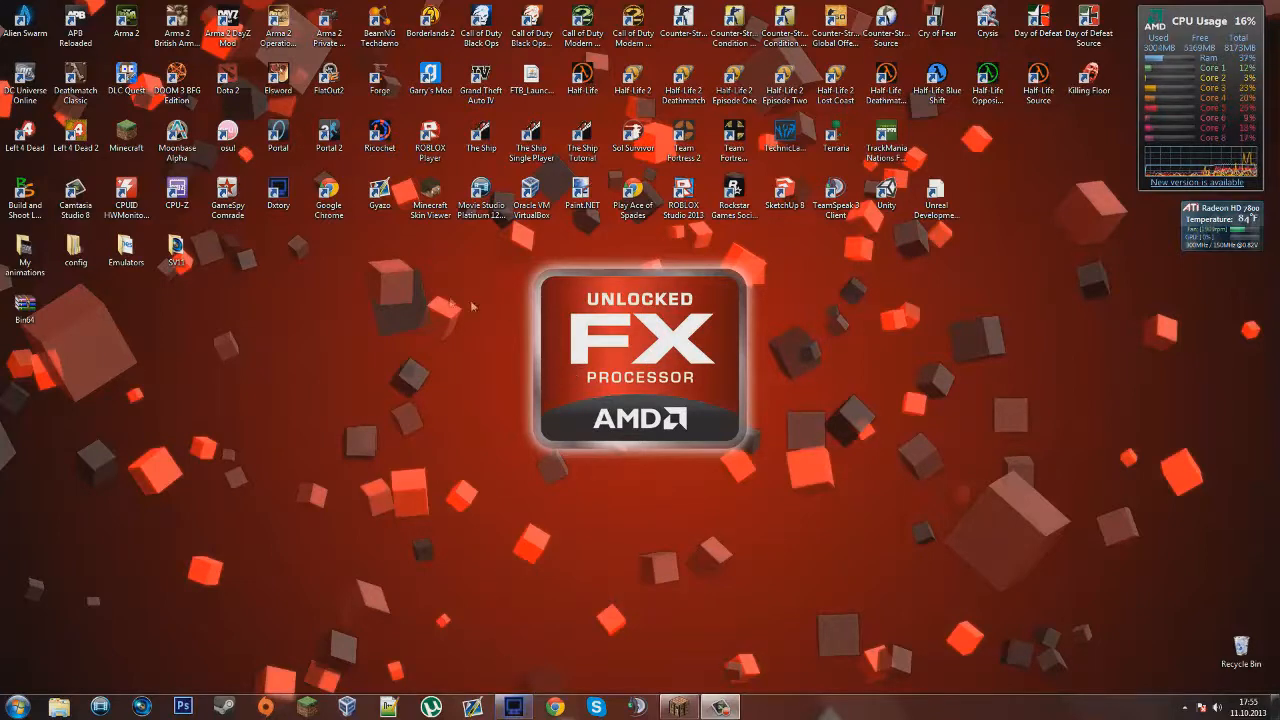
# Launch Dxtory, reposition its window on the desktop and switch the profile to Default
pyautogui.click(170, 168)
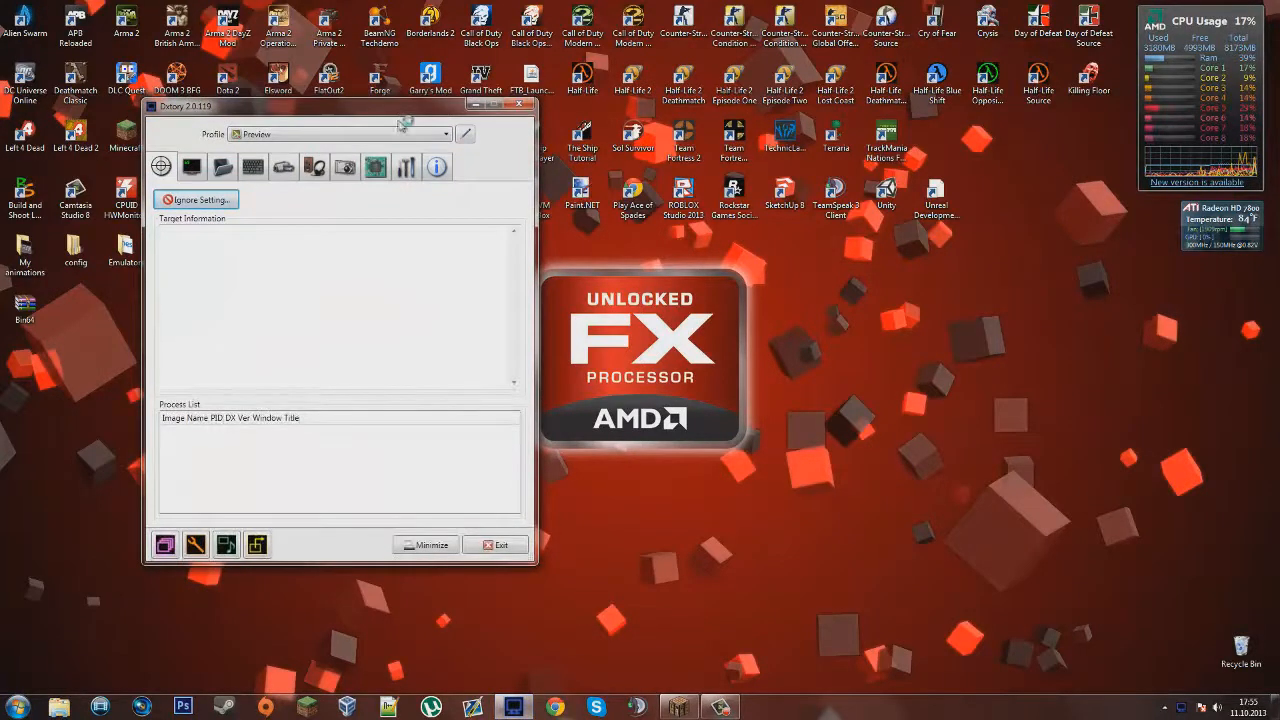
pyautogui.moveTo(400, 120); pyautogui.dragTo(694, 96)
pyautogui.moveTo(545, 95); pyautogui.dragTo(524, 86)
pyautogui.click(590, 103)
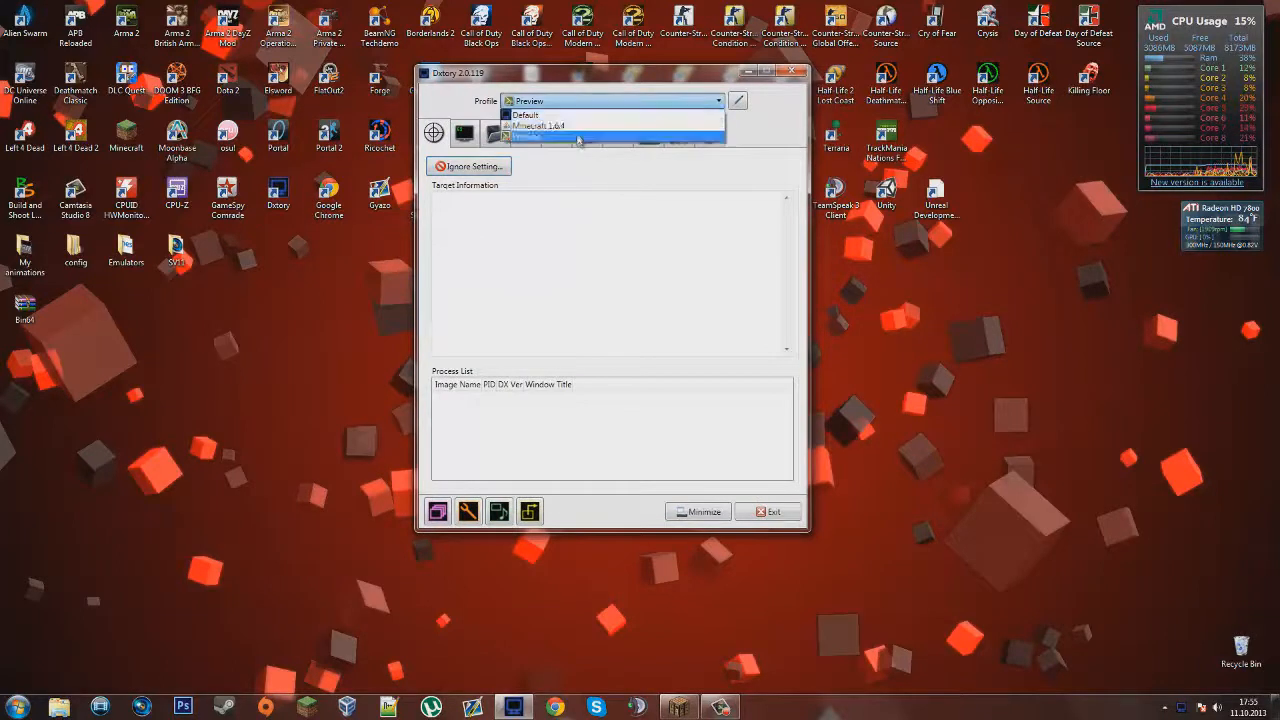
pyautogui.click(580, 118)
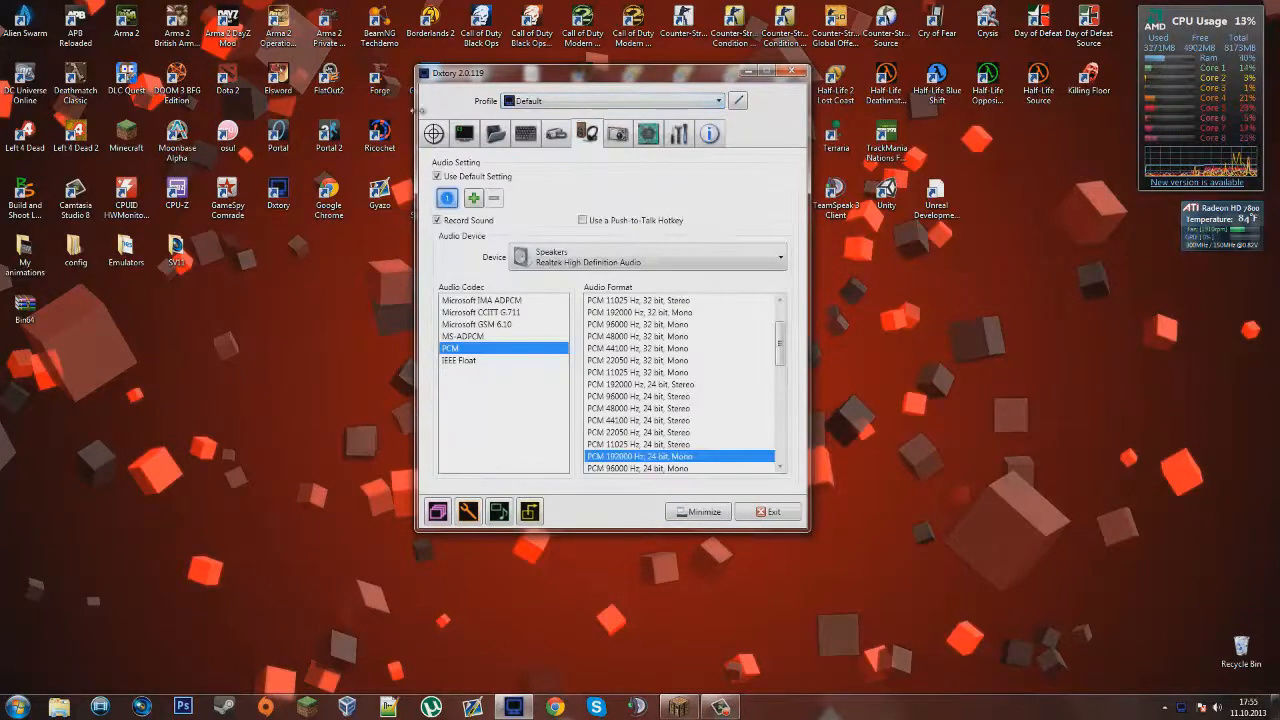
# Show the overlay settings and bring up the running Minecraft window
pyautogui.click(437, 137)
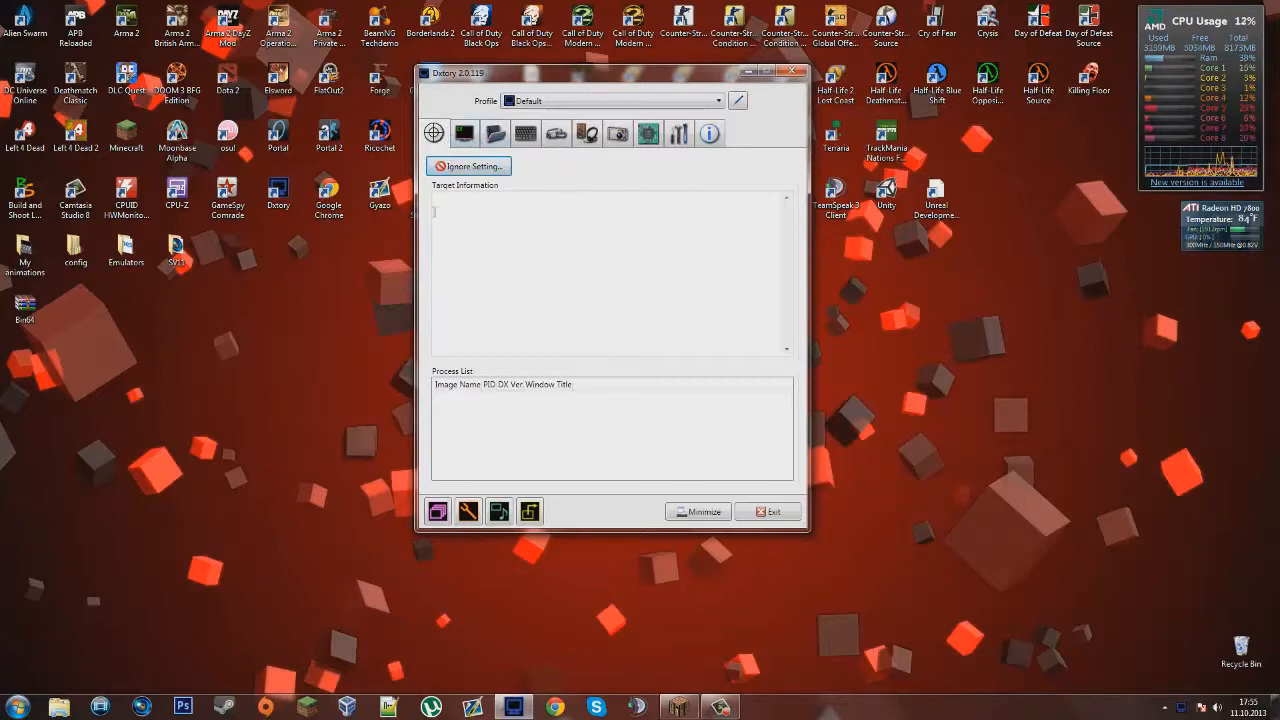
pyautogui.click(466, 136)
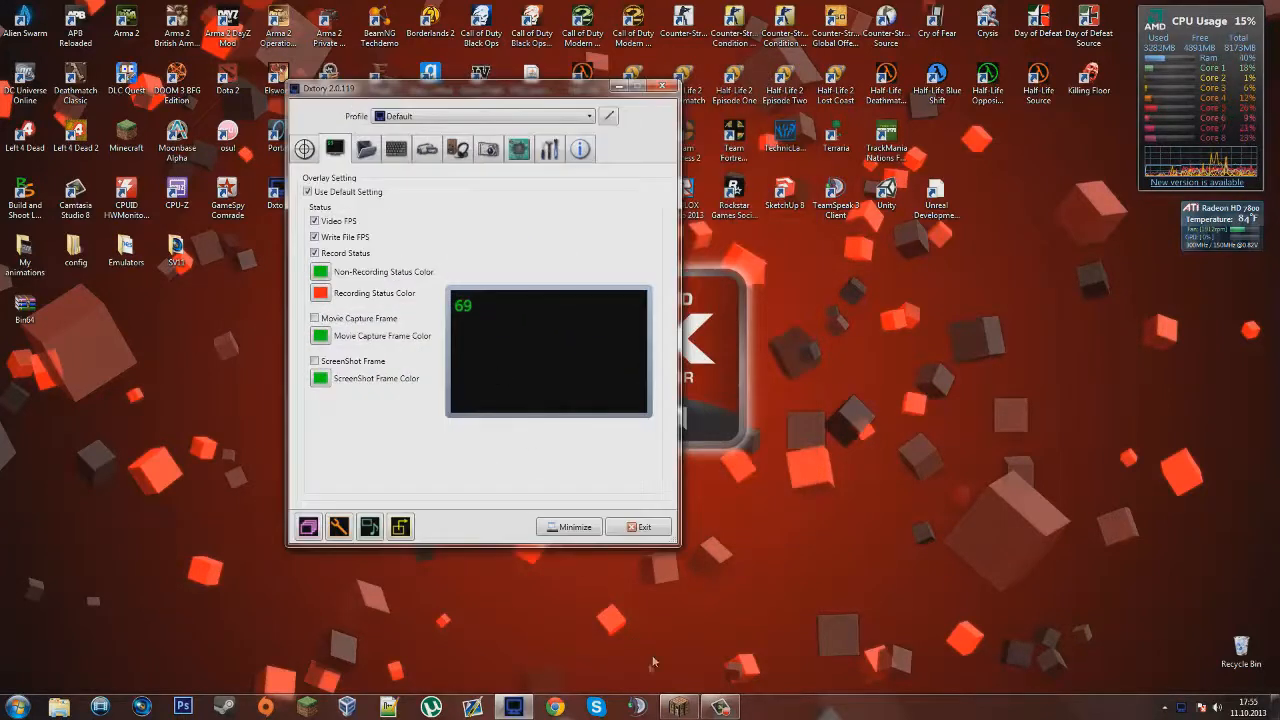
pyautogui.click(680, 707)
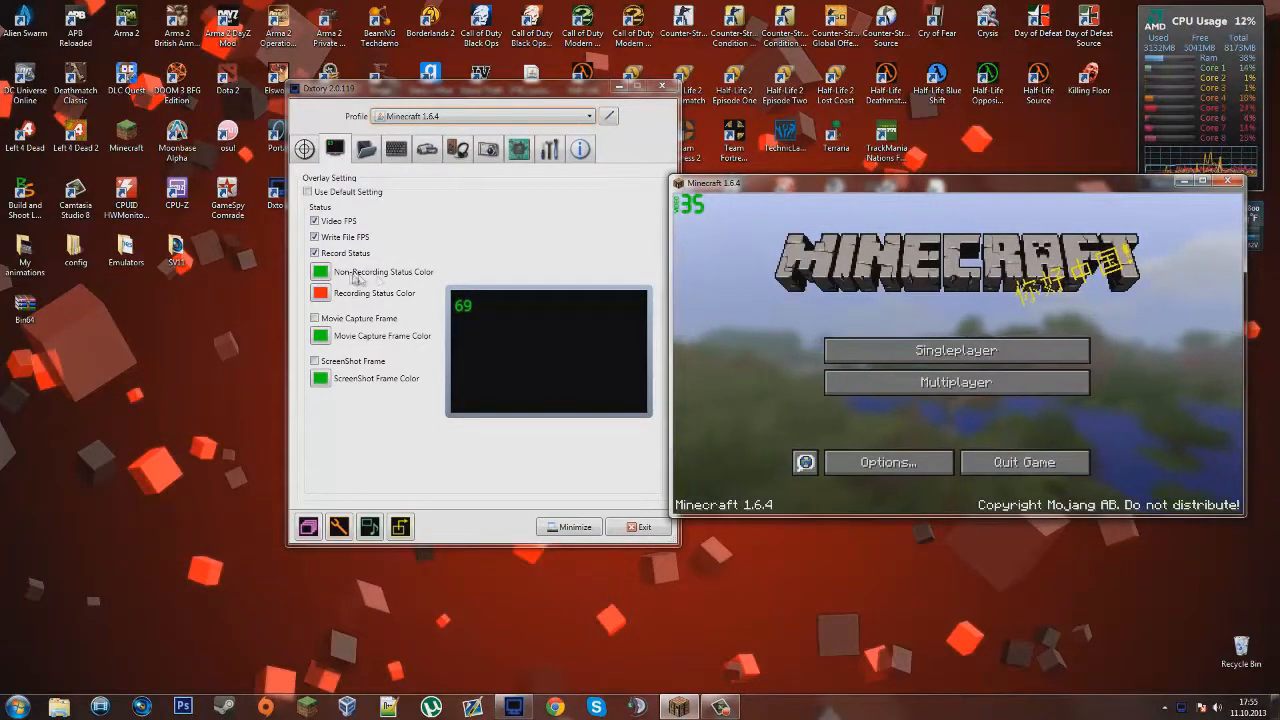
# Compare the Video FPS, Write File FPS and Record Status overlay options with the counter displayed in the Minecraft window
pyautogui.click(665, 236)
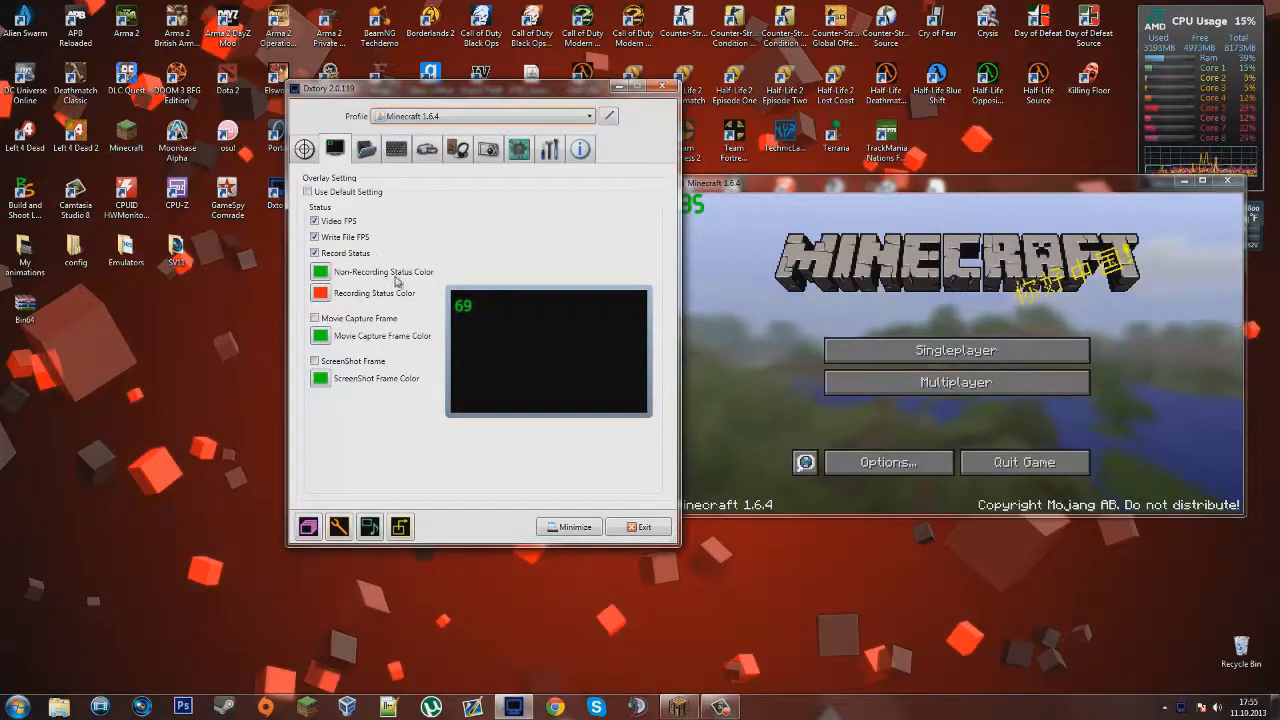
pyautogui.click(689, 215)
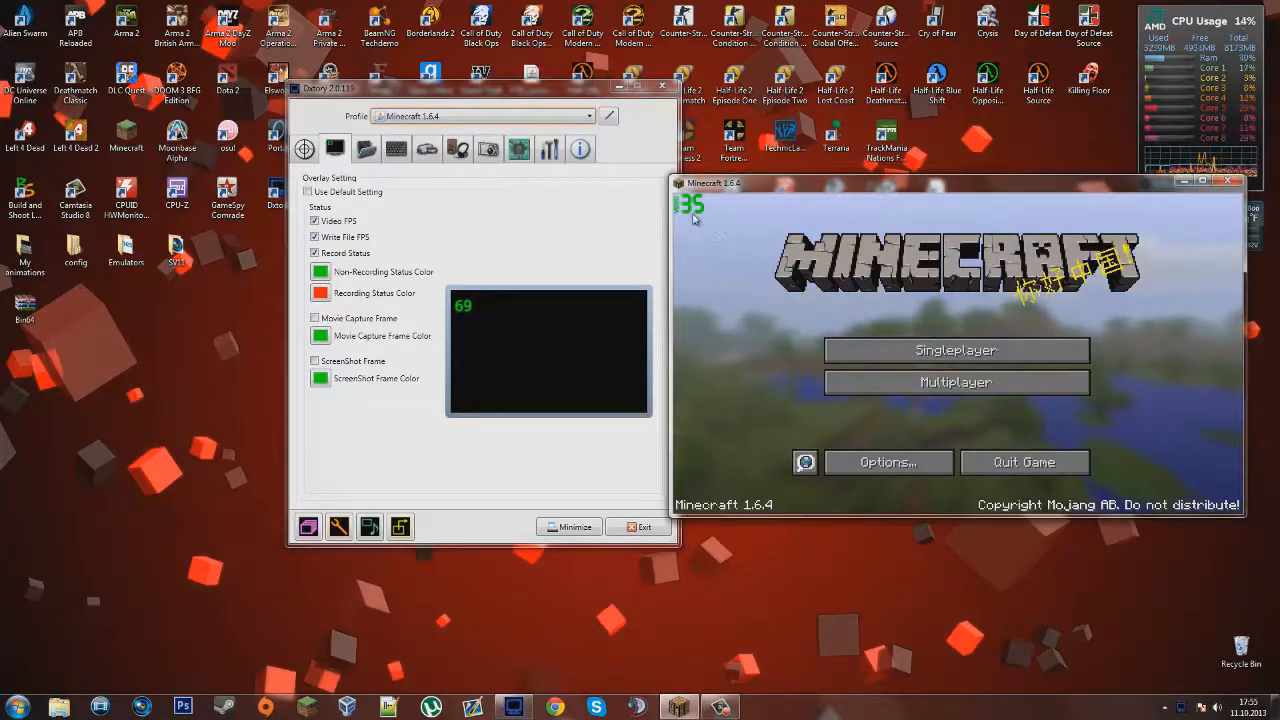
pyautogui.click(480, 257)
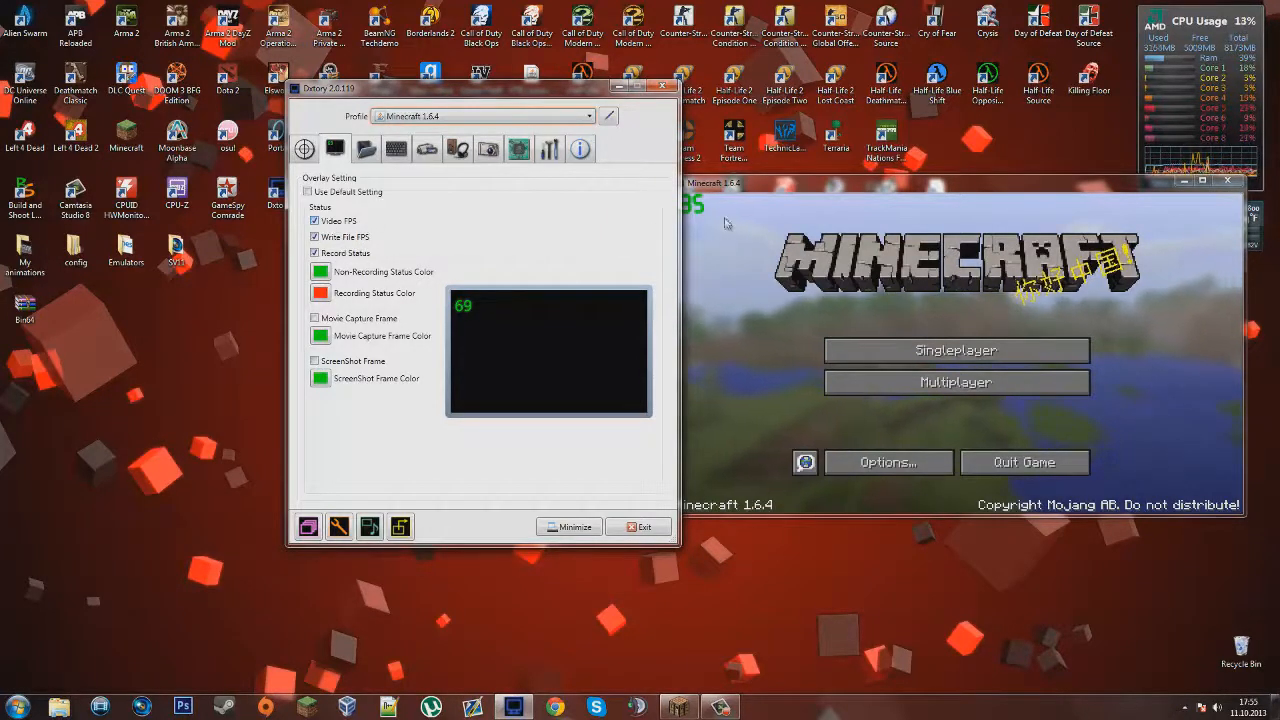
pyautogui.click(678, 222)
pyautogui.click(330, 228)
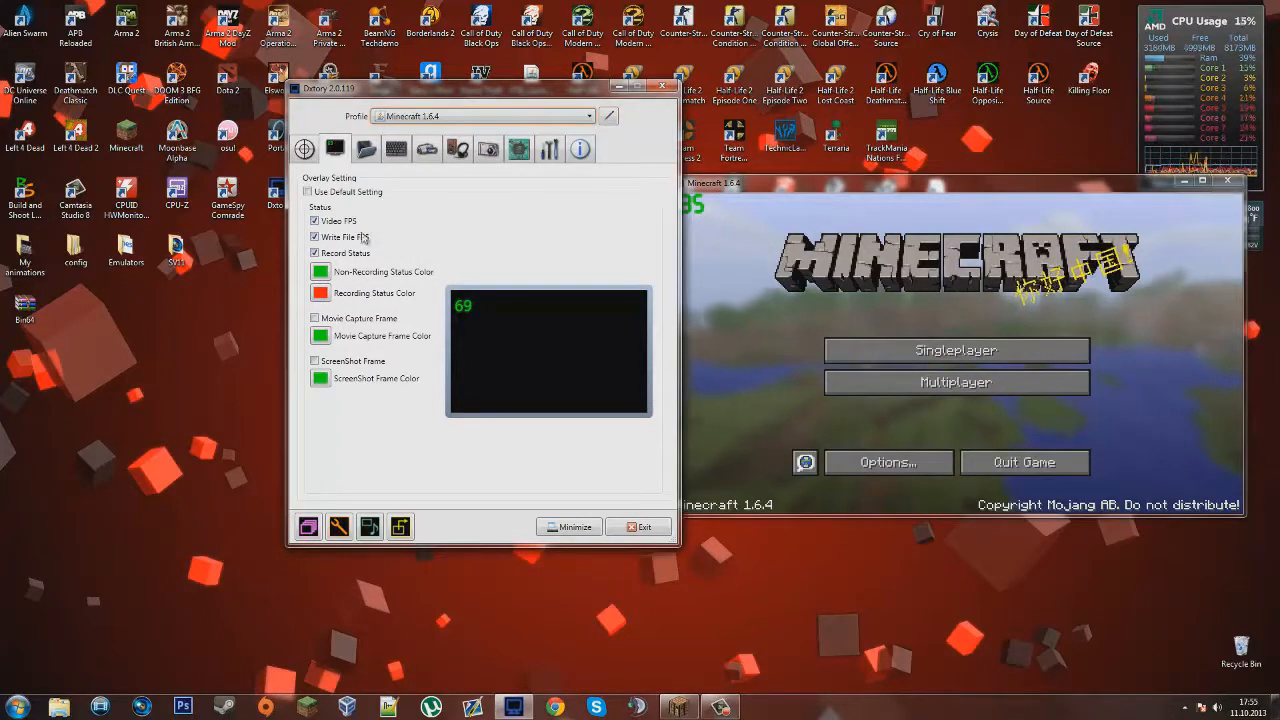
pyautogui.click(714, 288)
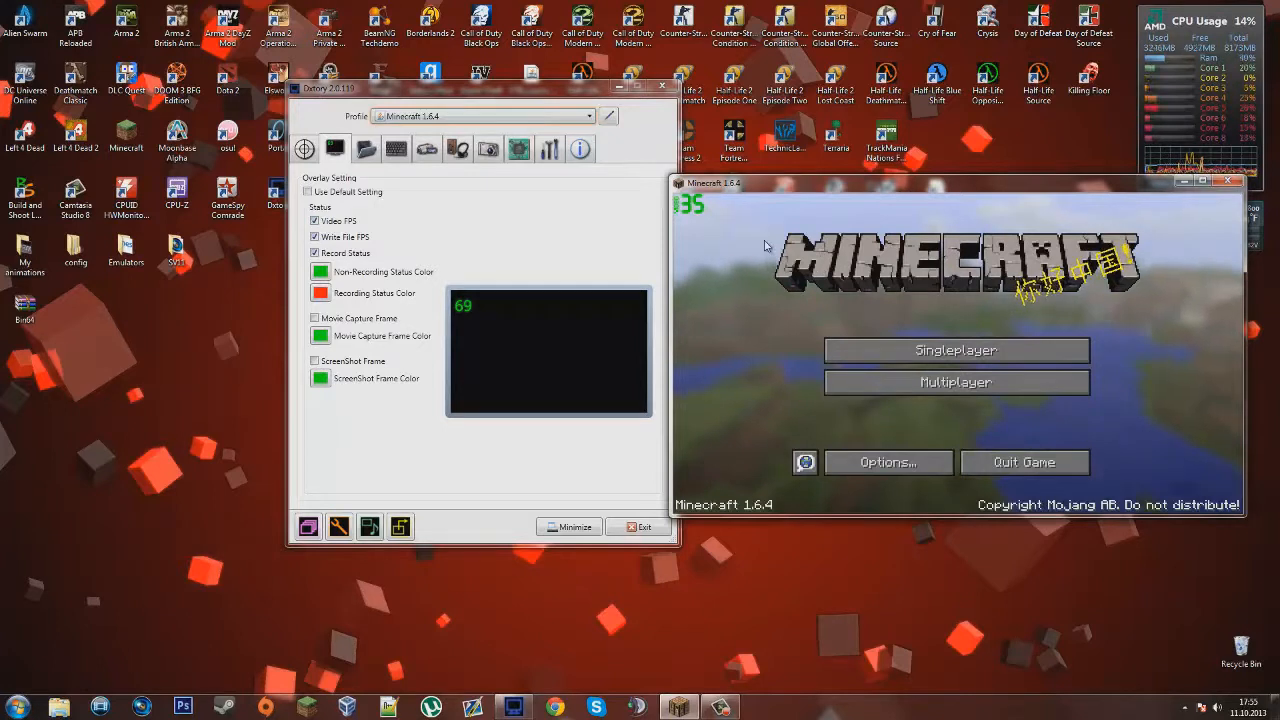
pyautogui.click(600, 228)
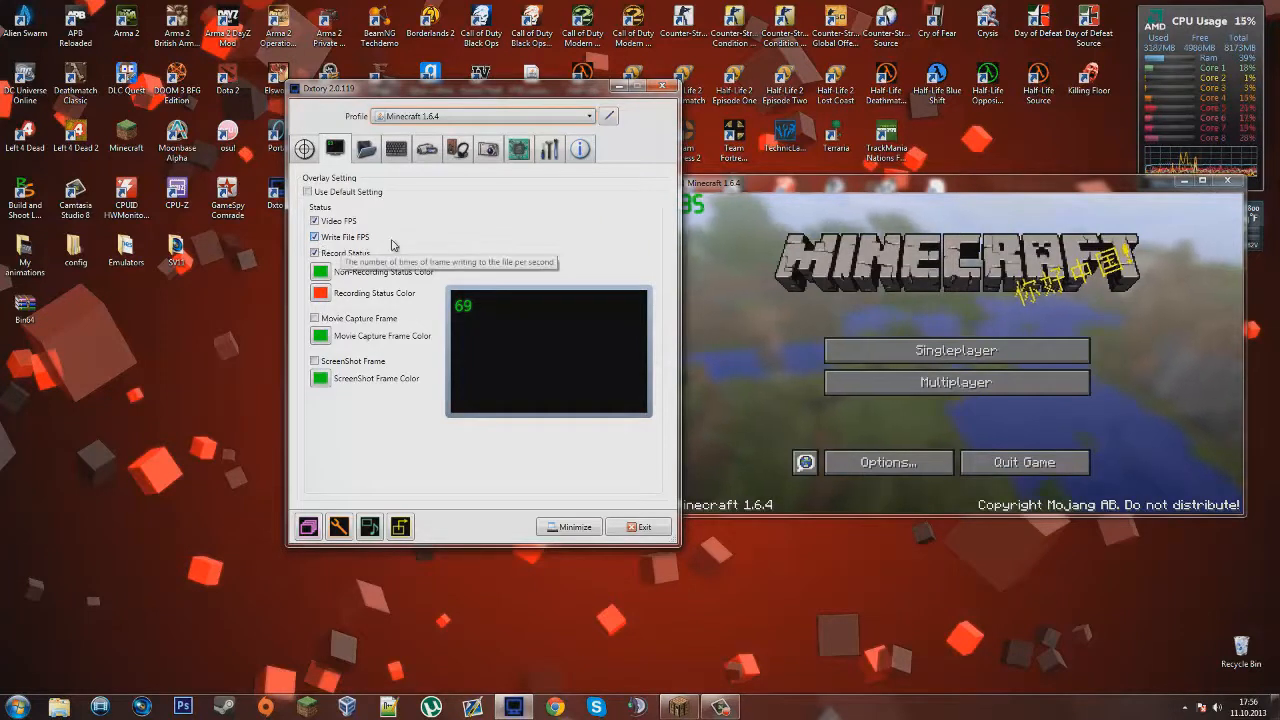
pyautogui.click(708, 205)
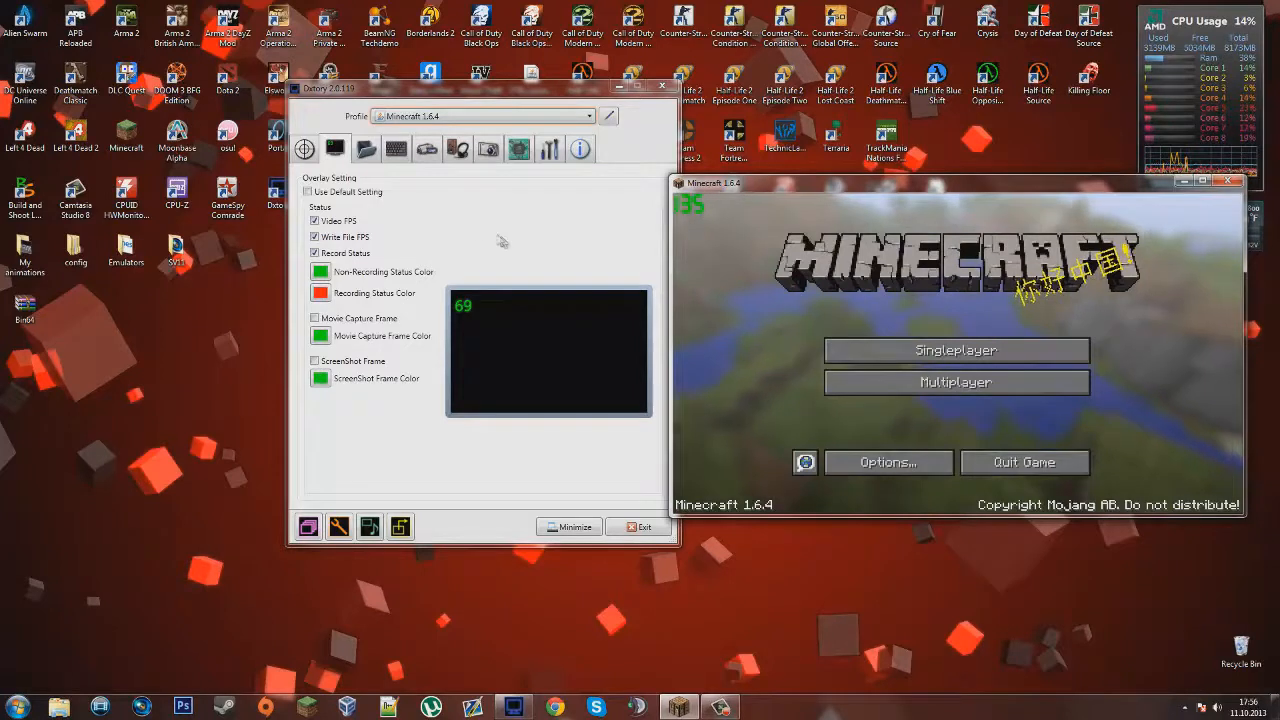
pyautogui.click(470, 252)
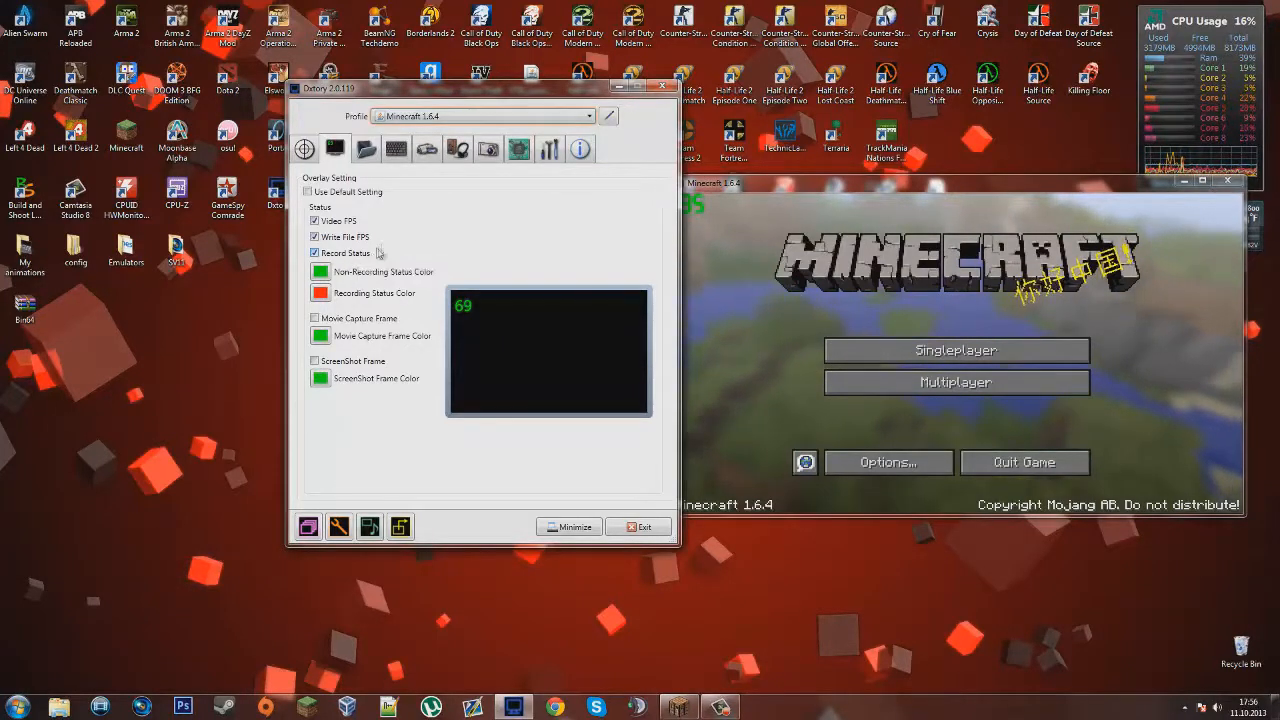
pyautogui.click(697, 212)
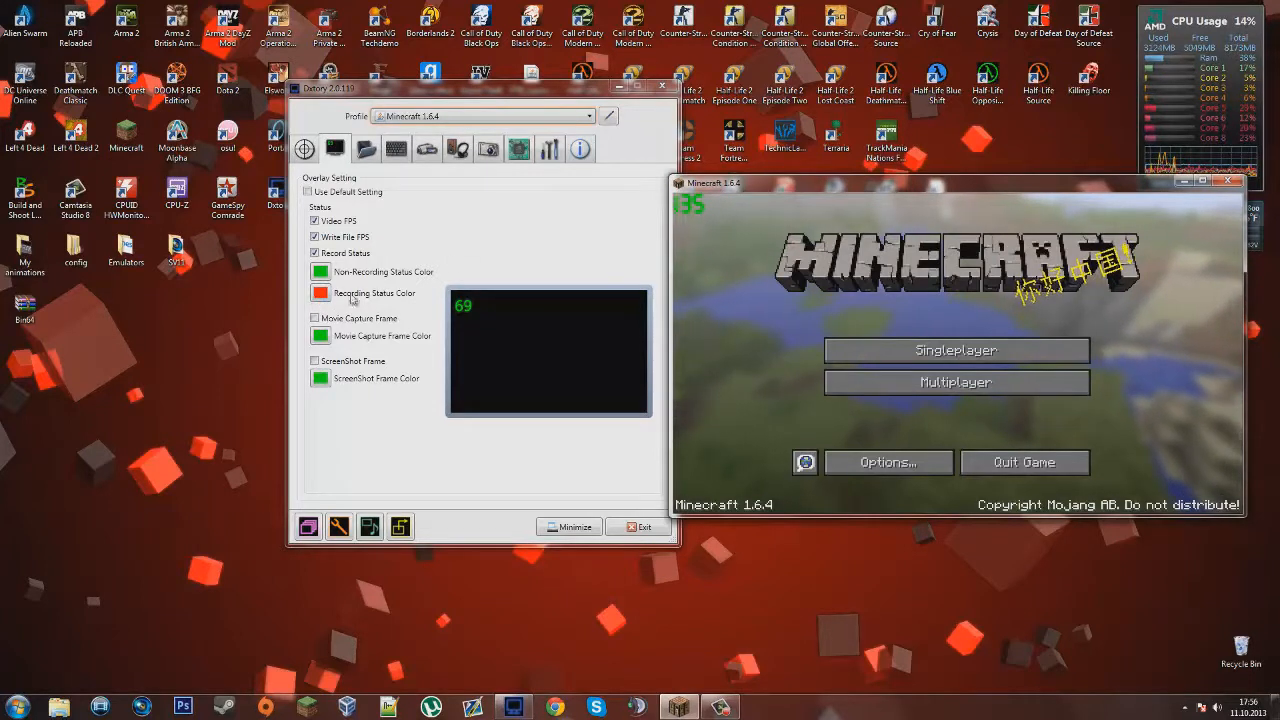
pyautogui.click(630, 236)
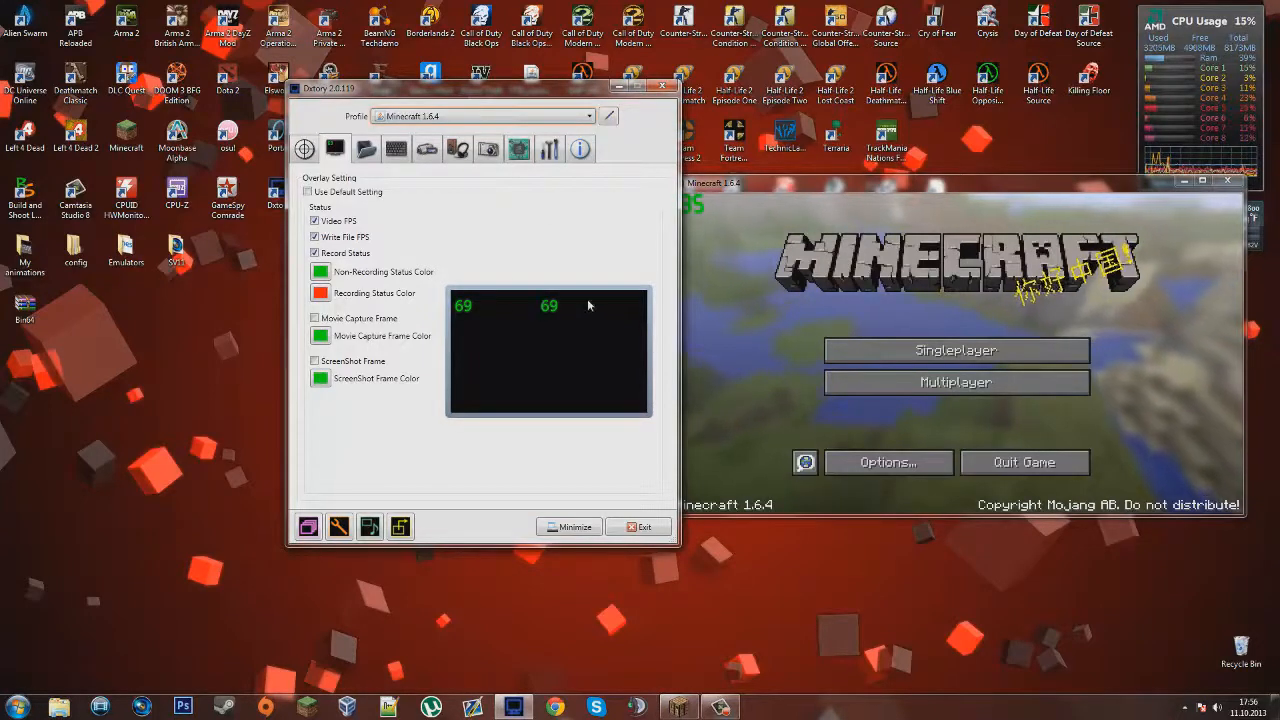
# Try the status overlay in the upper-right corner, return it to the upper-left corner and check it in Minecraft
pyautogui.click(623, 311)
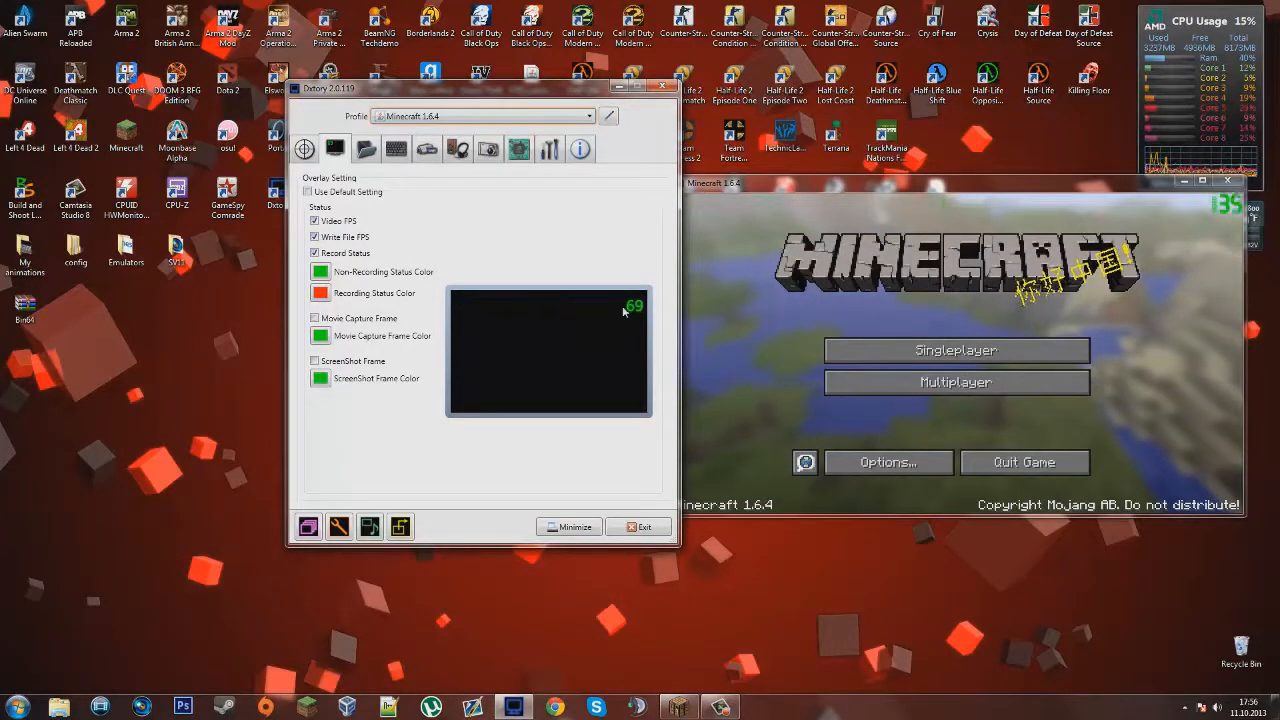
pyautogui.click(477, 312)
pyautogui.click(547, 357)
pyautogui.click(456, 303)
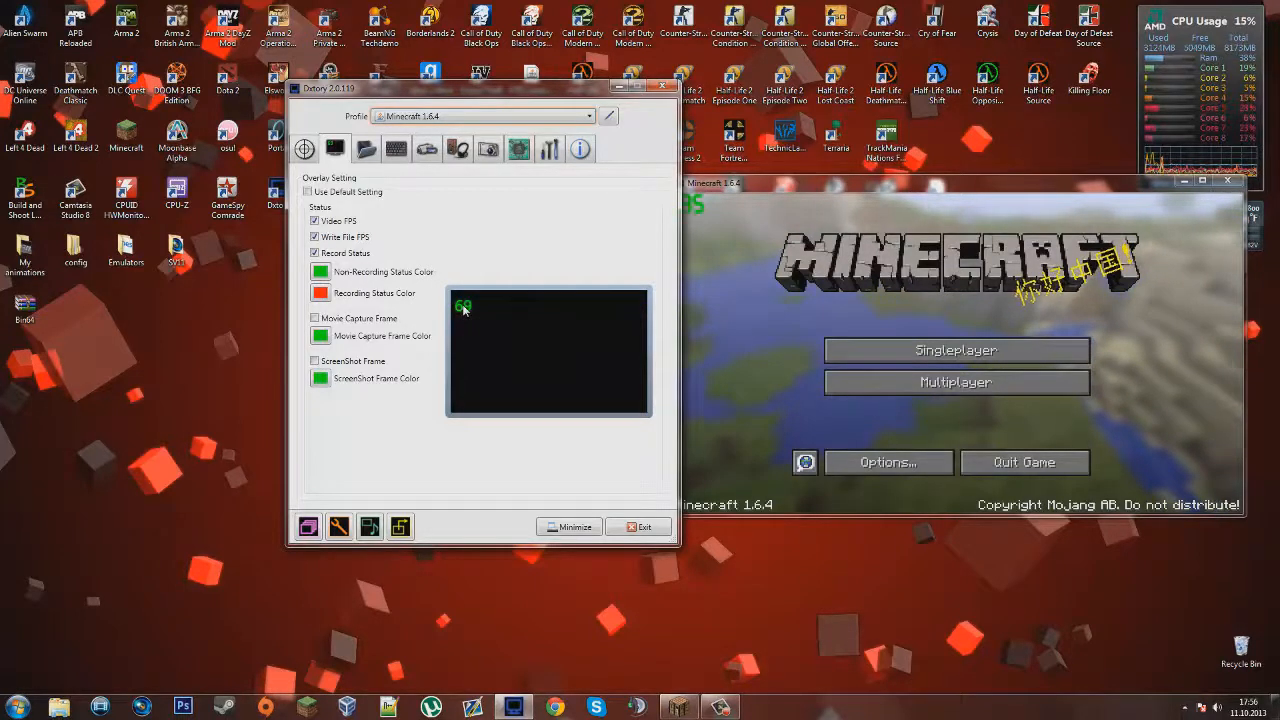
pyautogui.click(752, 218)
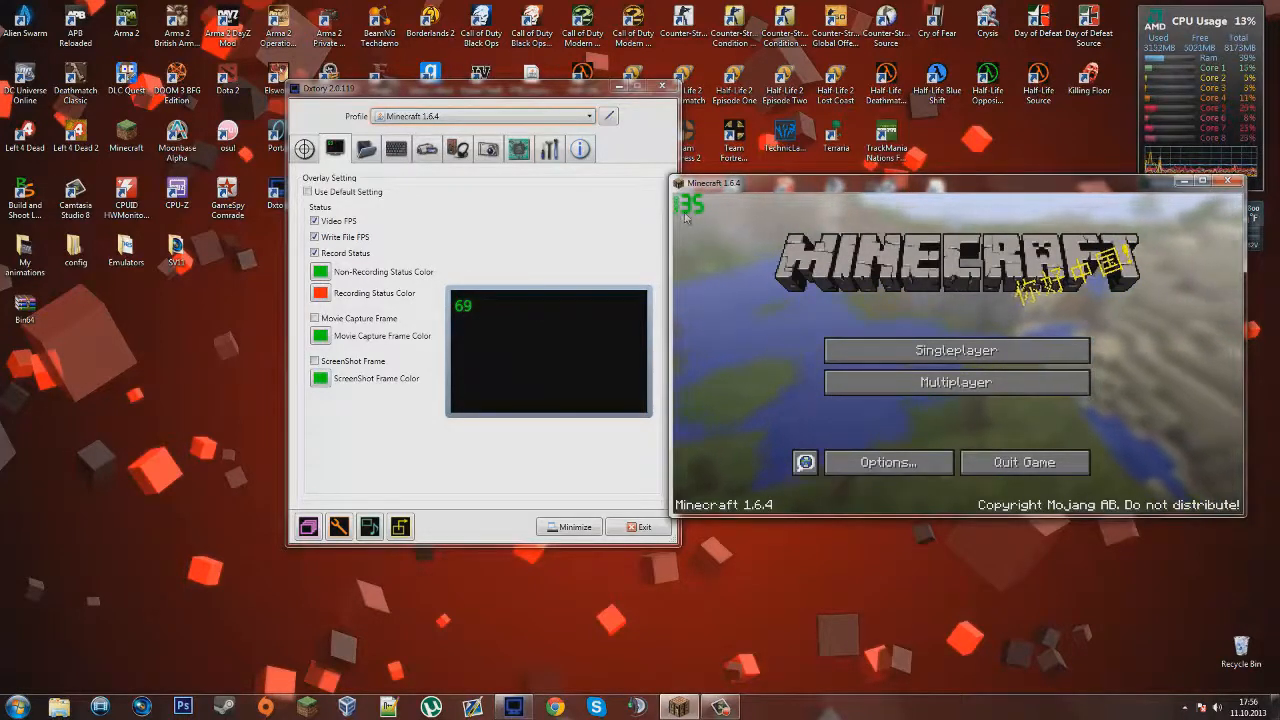
# Move the Dxtory window clear of Minecraft and set the status overlay position to the upper-left corner
pyautogui.moveTo(527, 101); pyautogui.dragTo(439, 102)
pyautogui.click(430, 310)
pyautogui.click(384, 312)
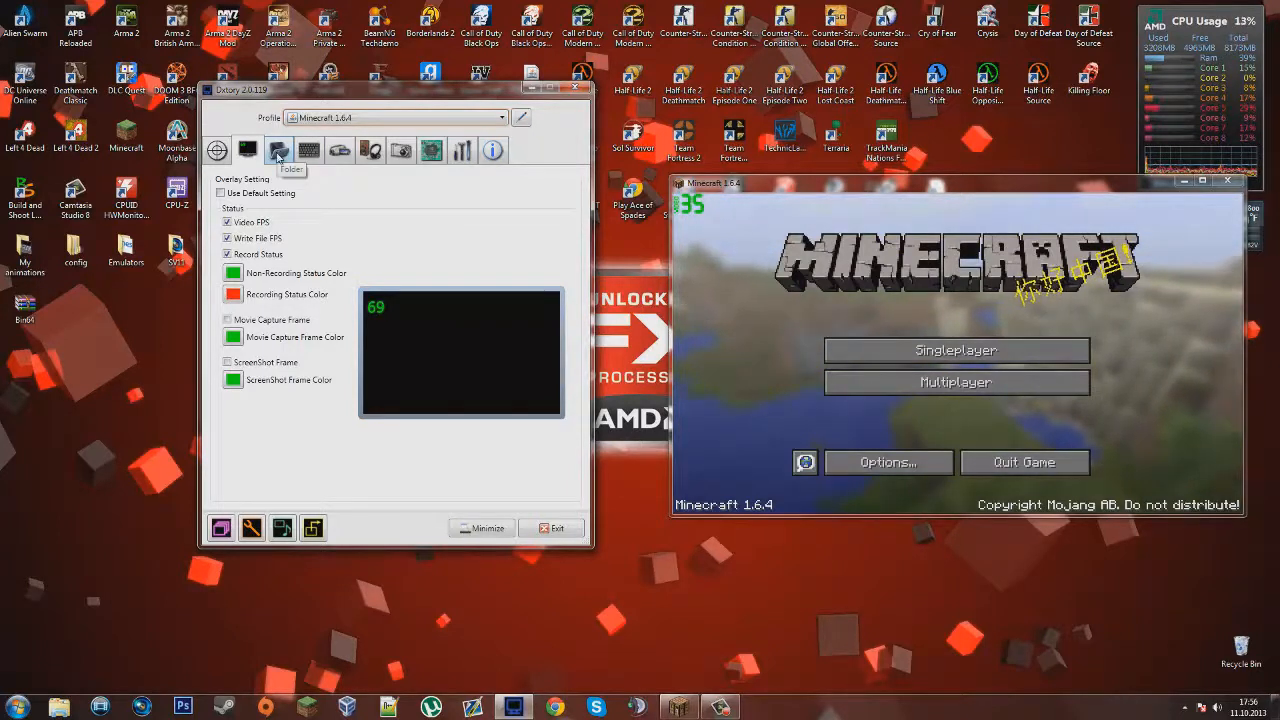
# Show the folder settings and examine the computer's drives in Windows Explorer
pyautogui.click(279, 155)
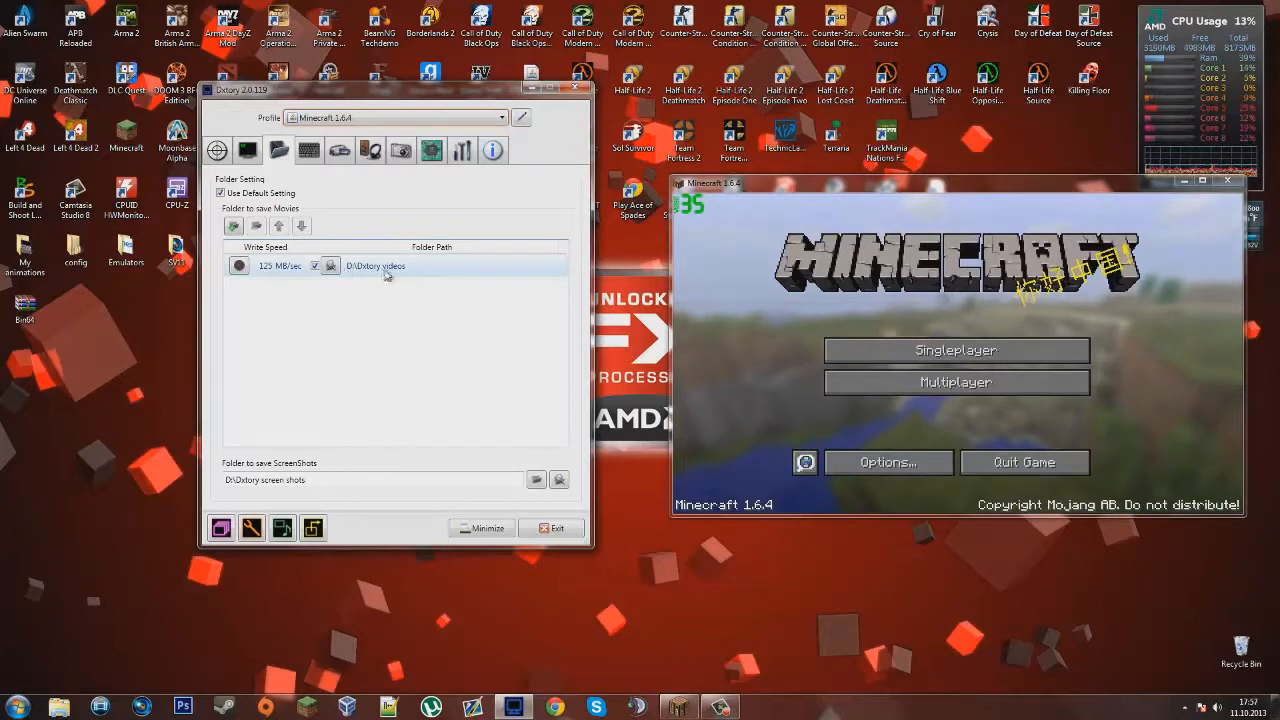
pyautogui.press('super')
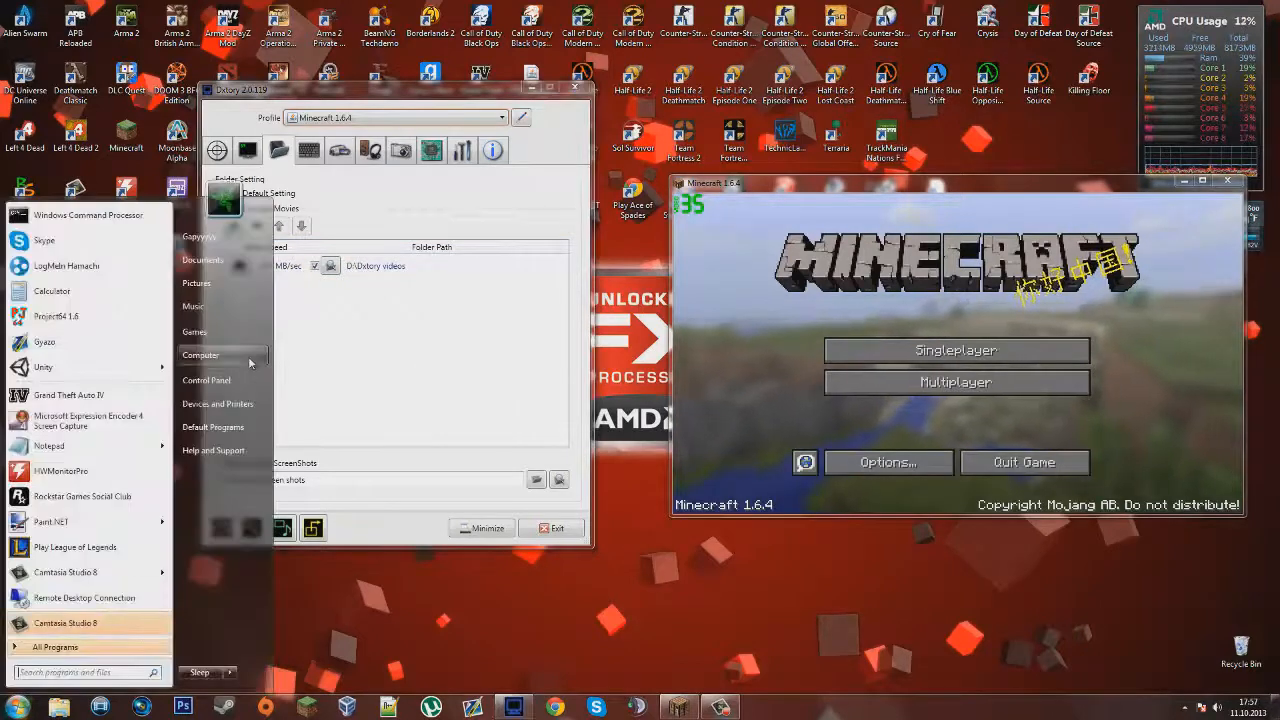
pyautogui.click(200, 355)
pyautogui.click(573, 226)
pyautogui.doubleClick(573, 226)
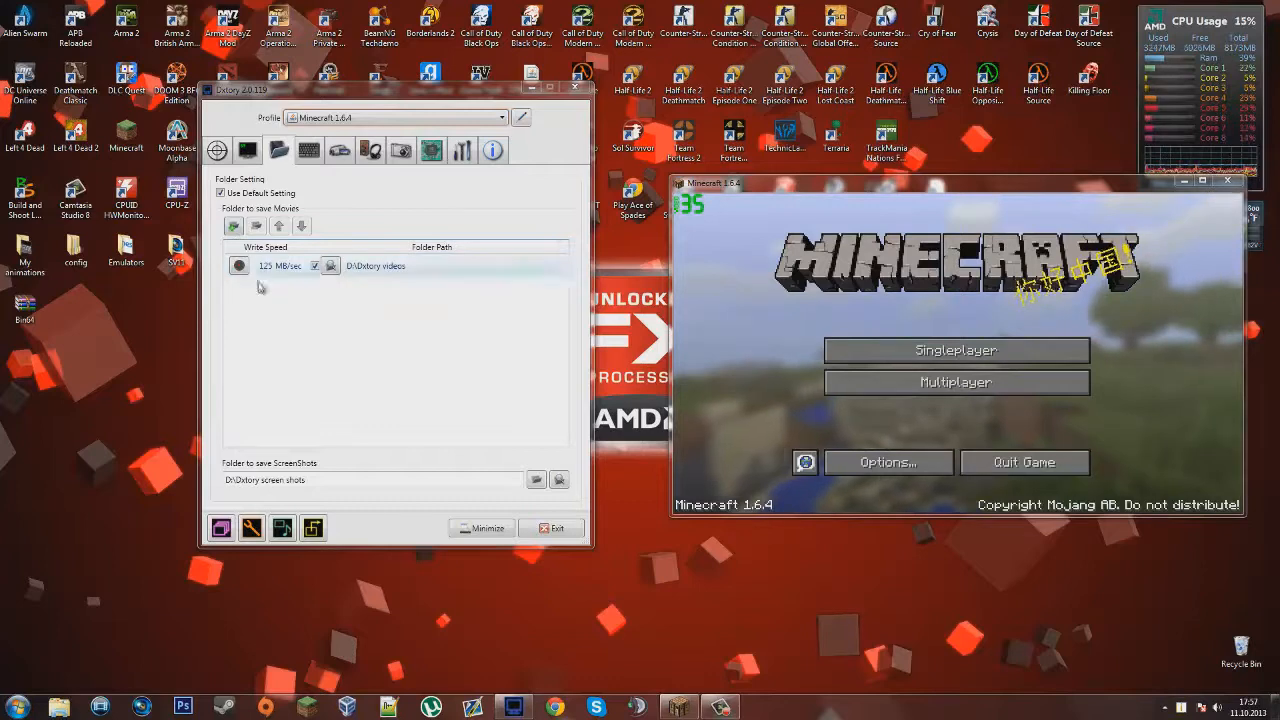
# Add the root of Data Disk (D:) as another folder for saving movies
pyautogui.click(233, 227)
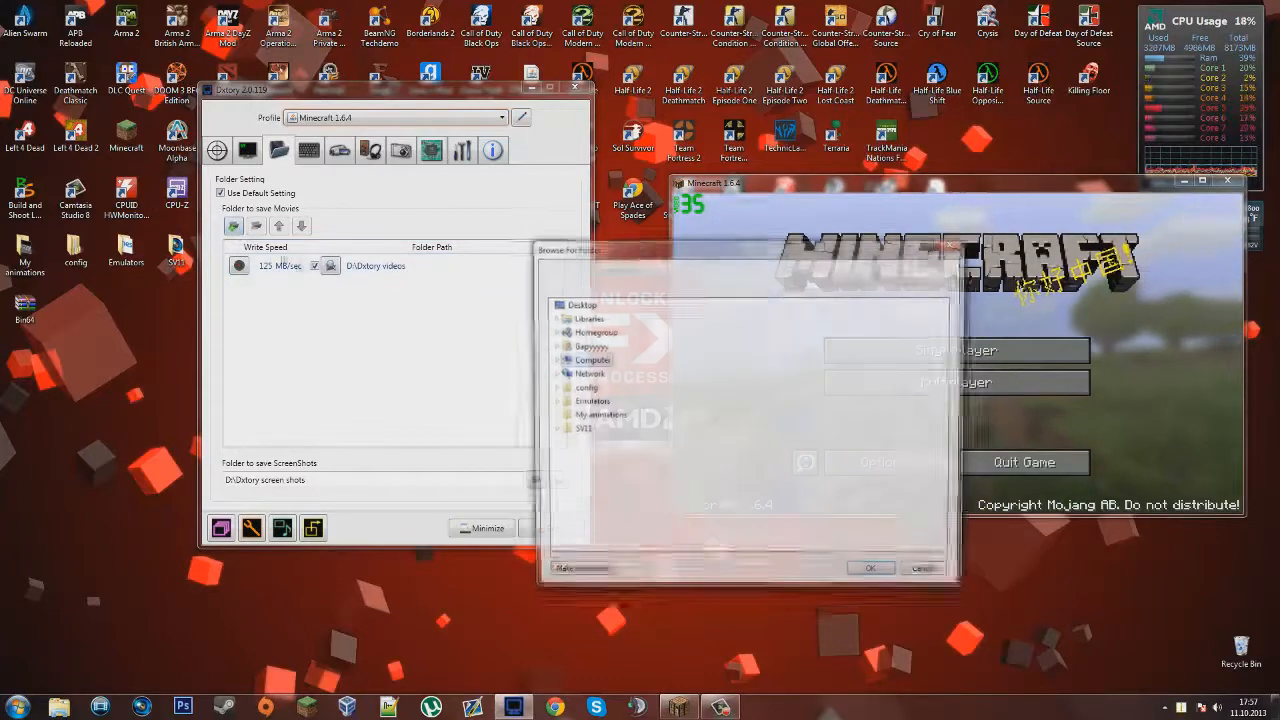
pyautogui.click(553, 360)
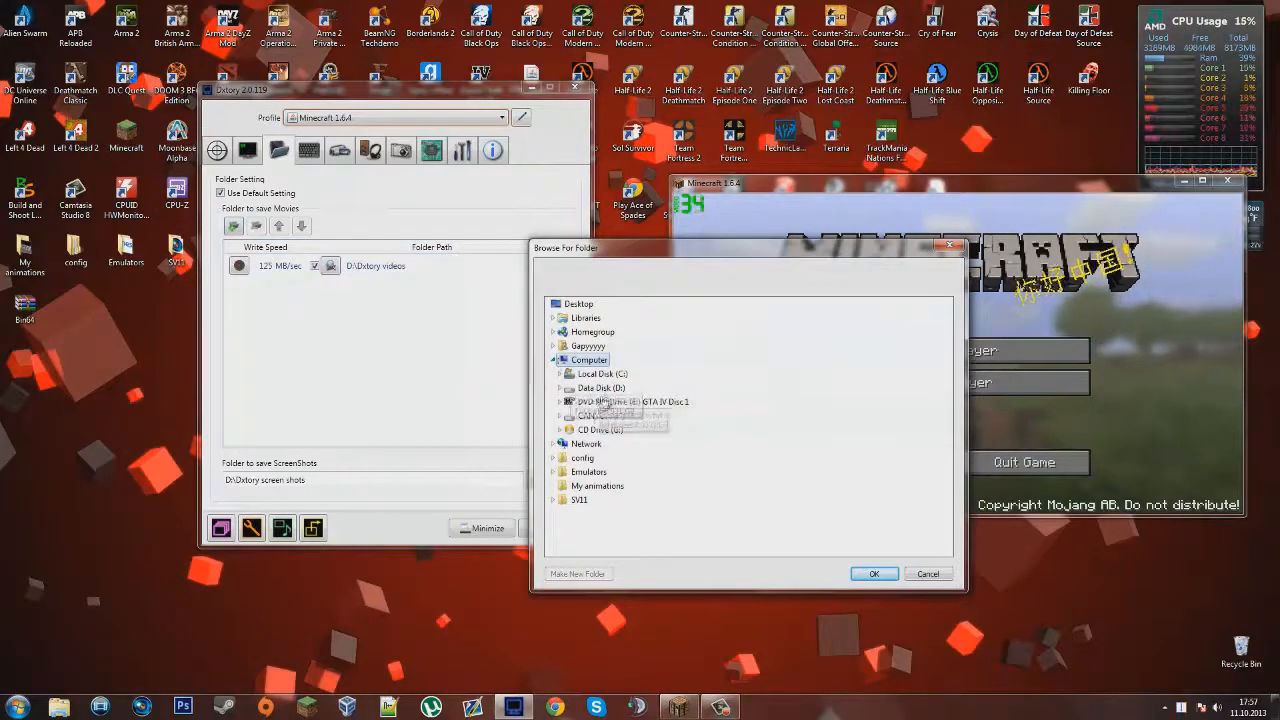
pyautogui.doubleClick(604, 387)
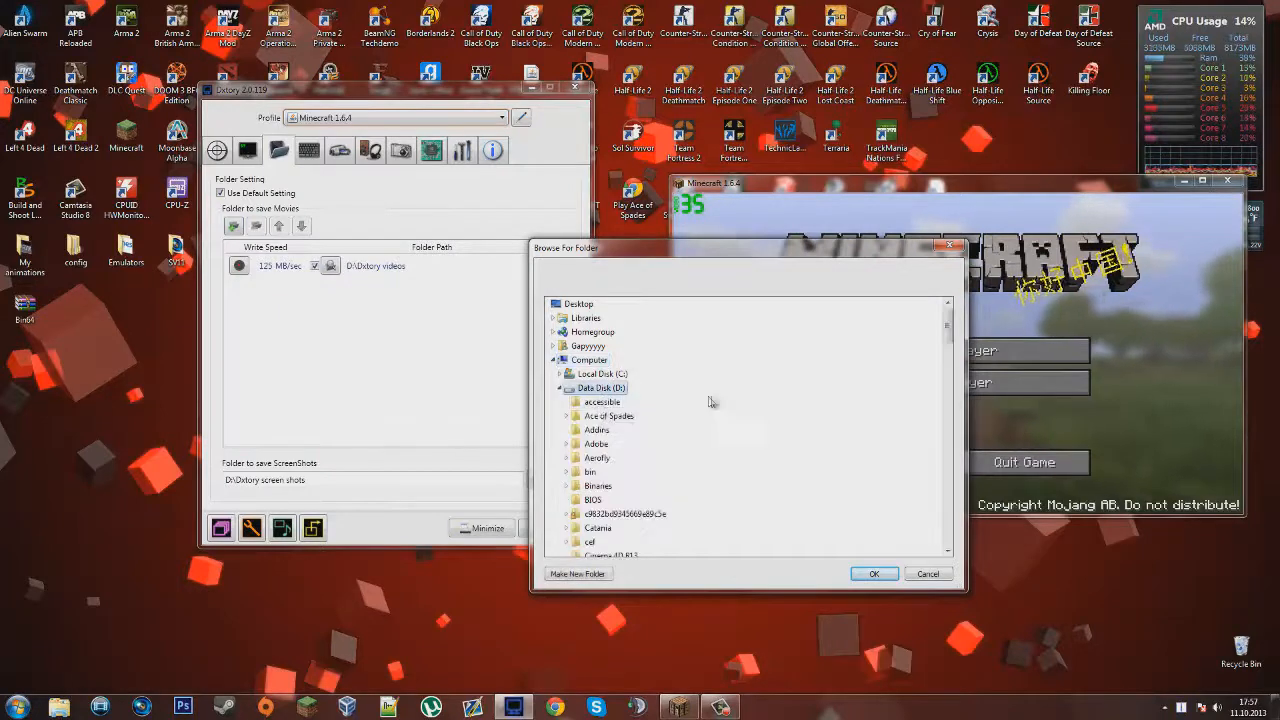
pyautogui.click(873, 573)
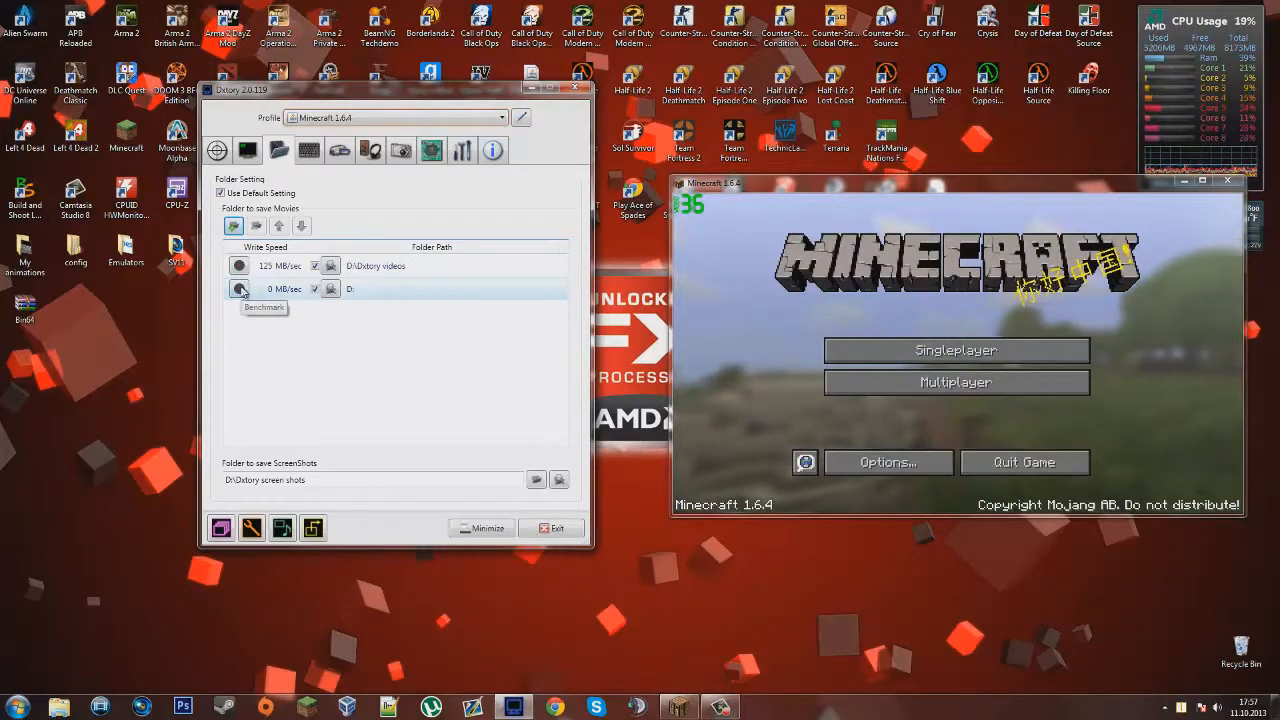
# Benchmark the D: folder's write speed with a 1000 MB write size and accept the measured speed
pyautogui.click(240, 289)
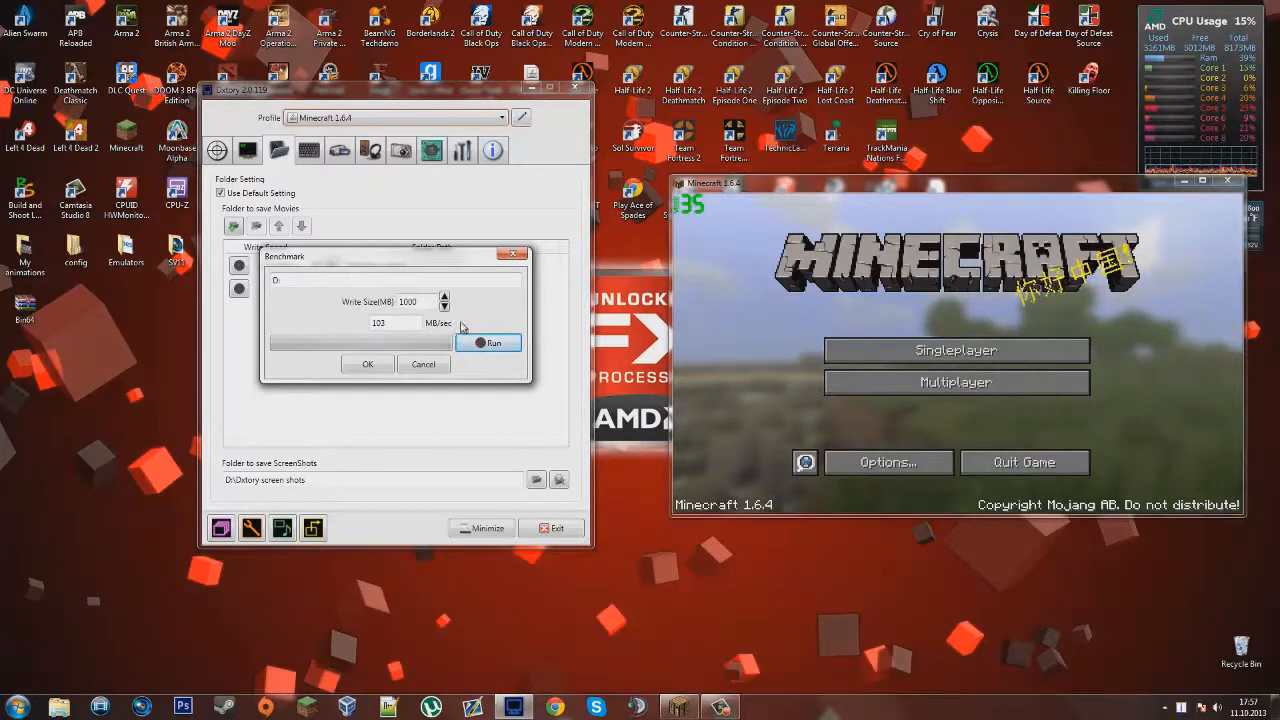
pyautogui.doubleClick(401, 325)
pyautogui.click(415, 323)
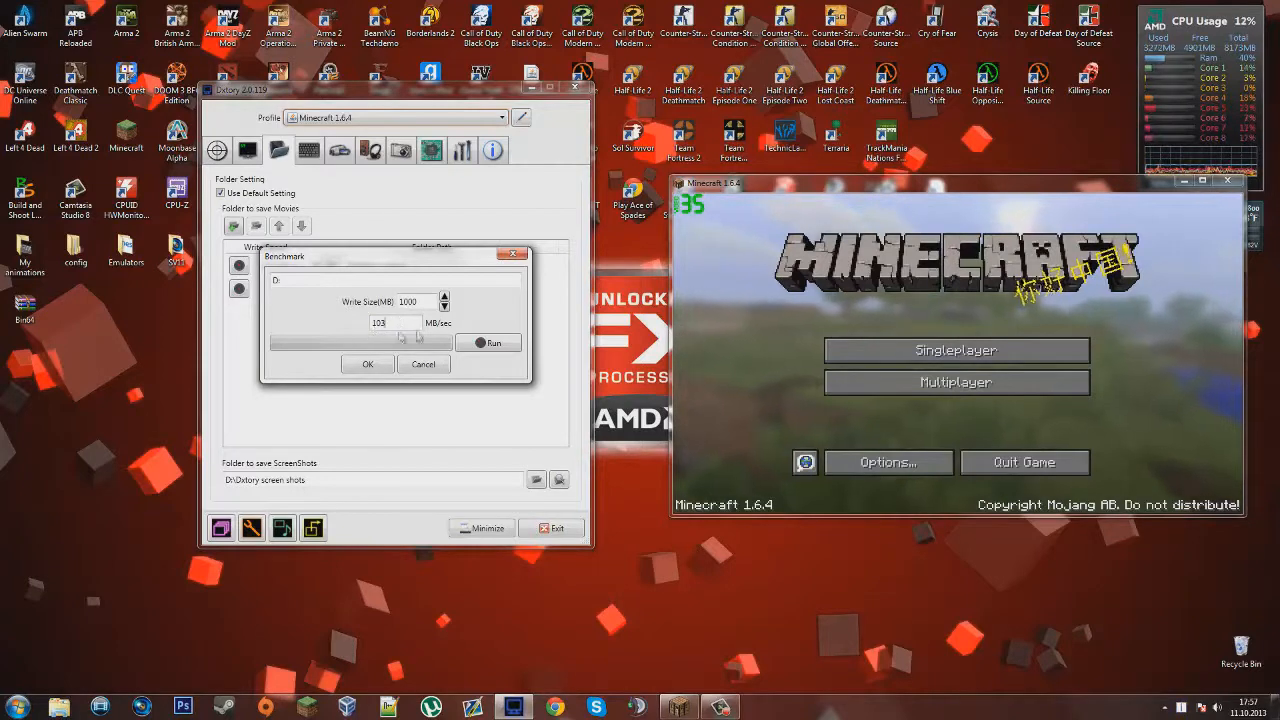
pyautogui.click(384, 369)
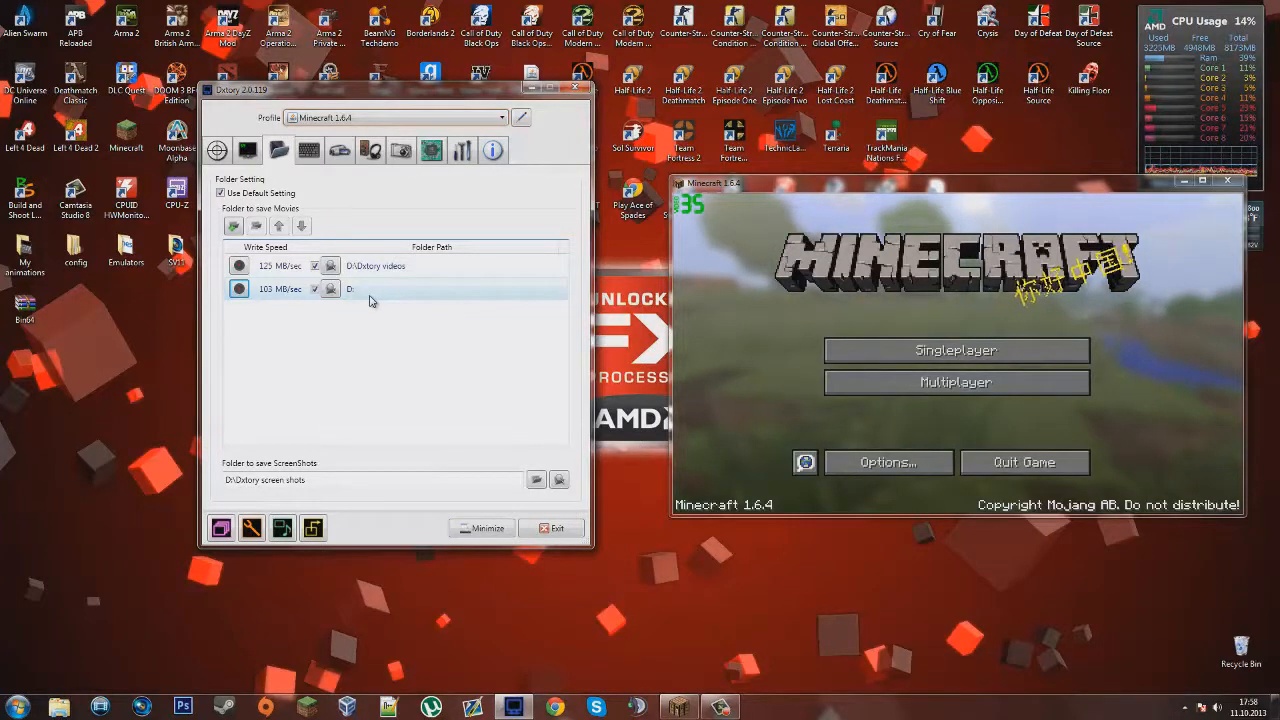
# Remove the D: root entry from the movie folder list
pyautogui.click(258, 292)
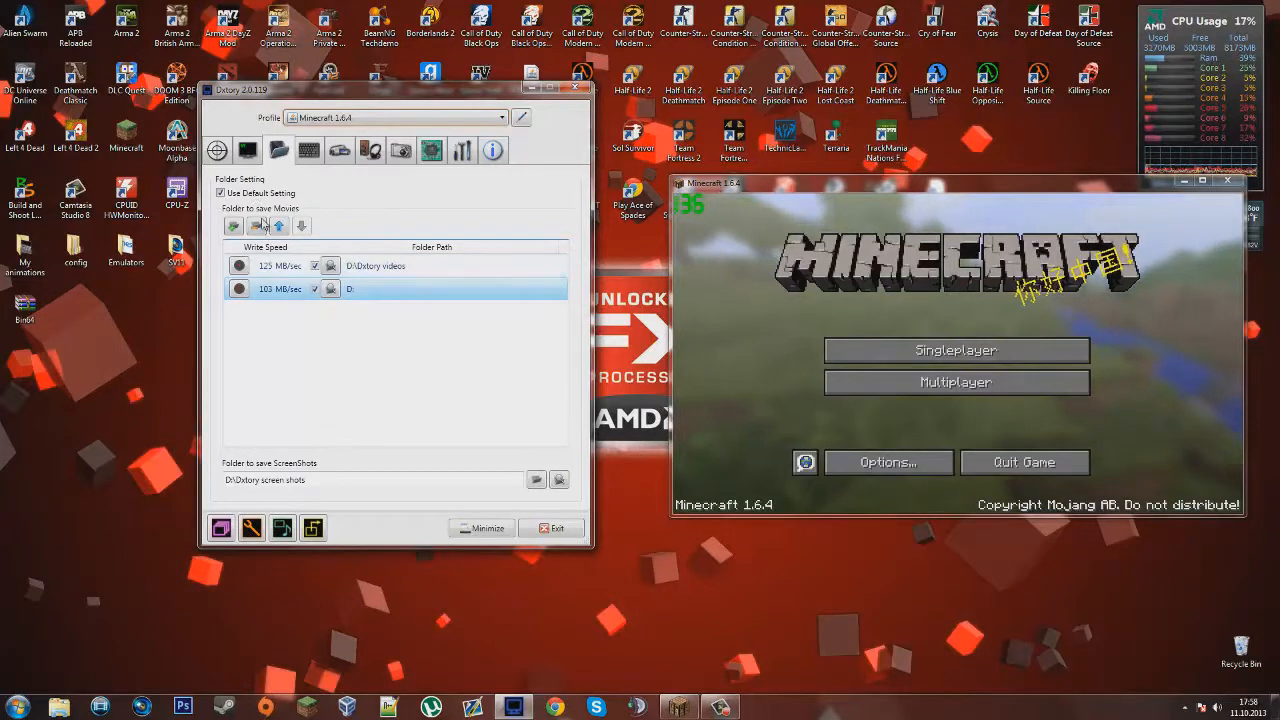
pyautogui.click(258, 226)
# Review the screenshot save folder and the hotkey assignments, and return to the folder settings
pyautogui.moveTo(330, 484); pyautogui.dragTo(210, 480)
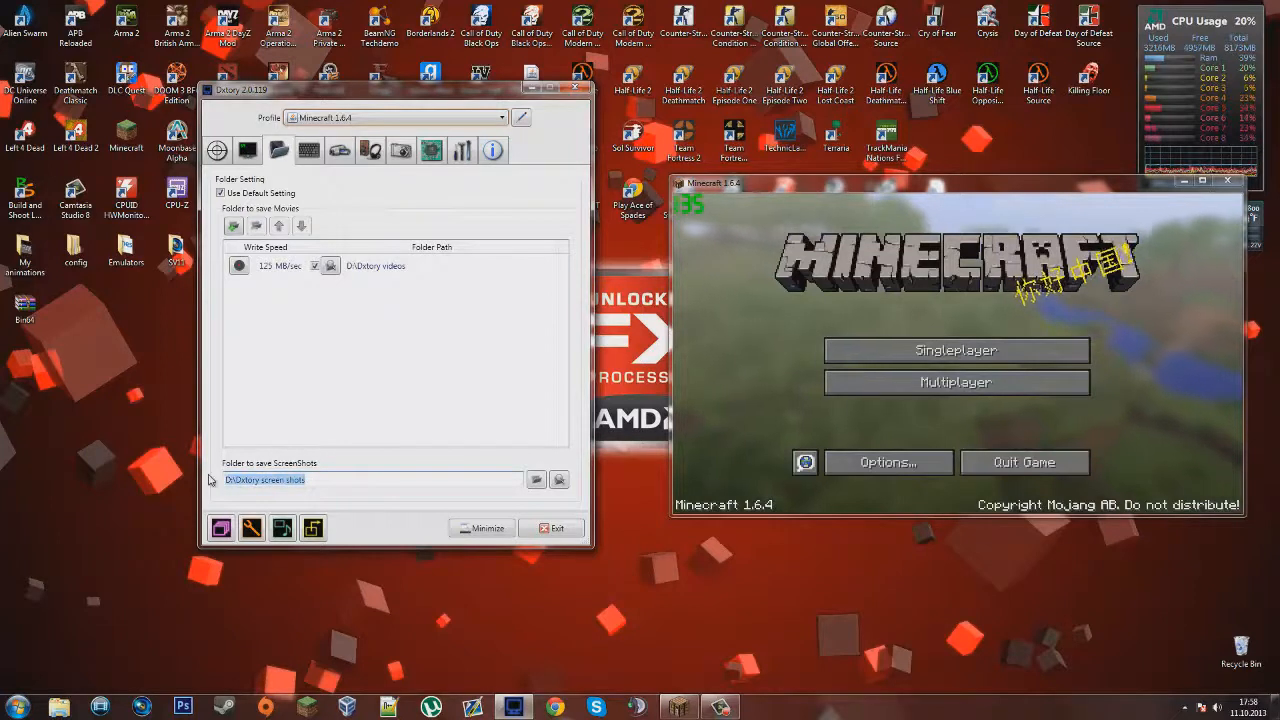
pyautogui.click(506, 484)
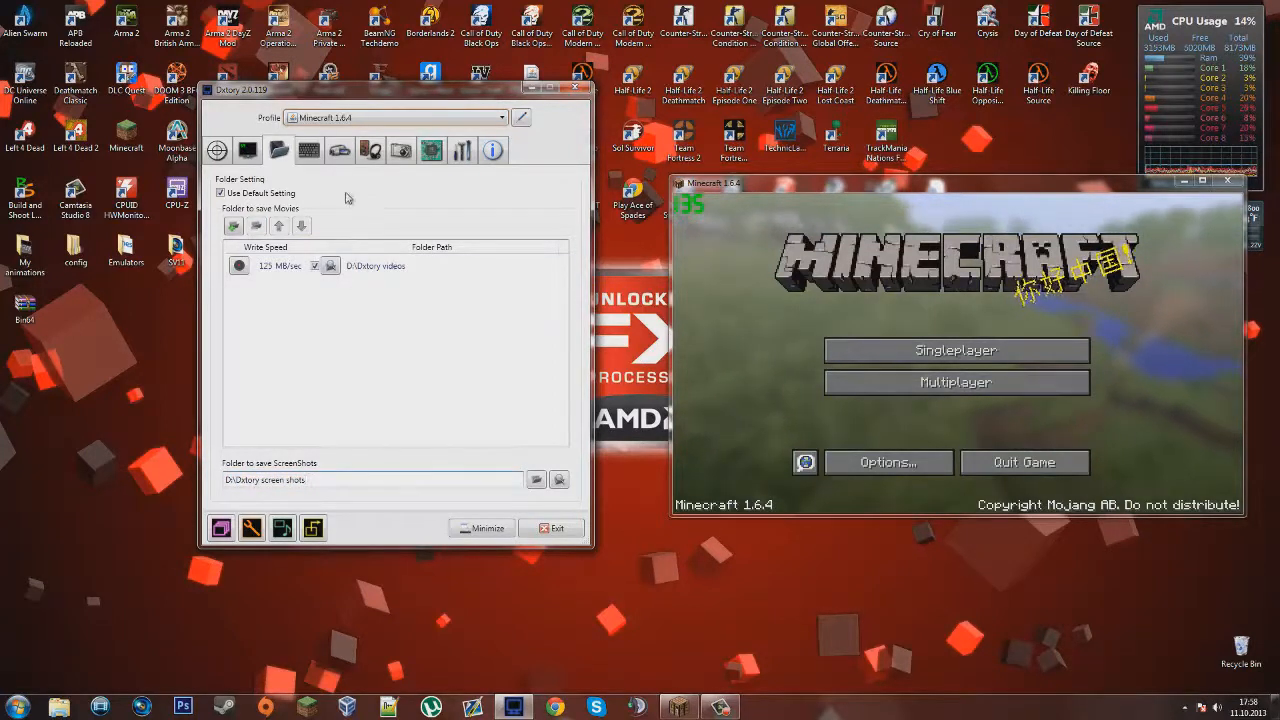
pyautogui.click(306, 154)
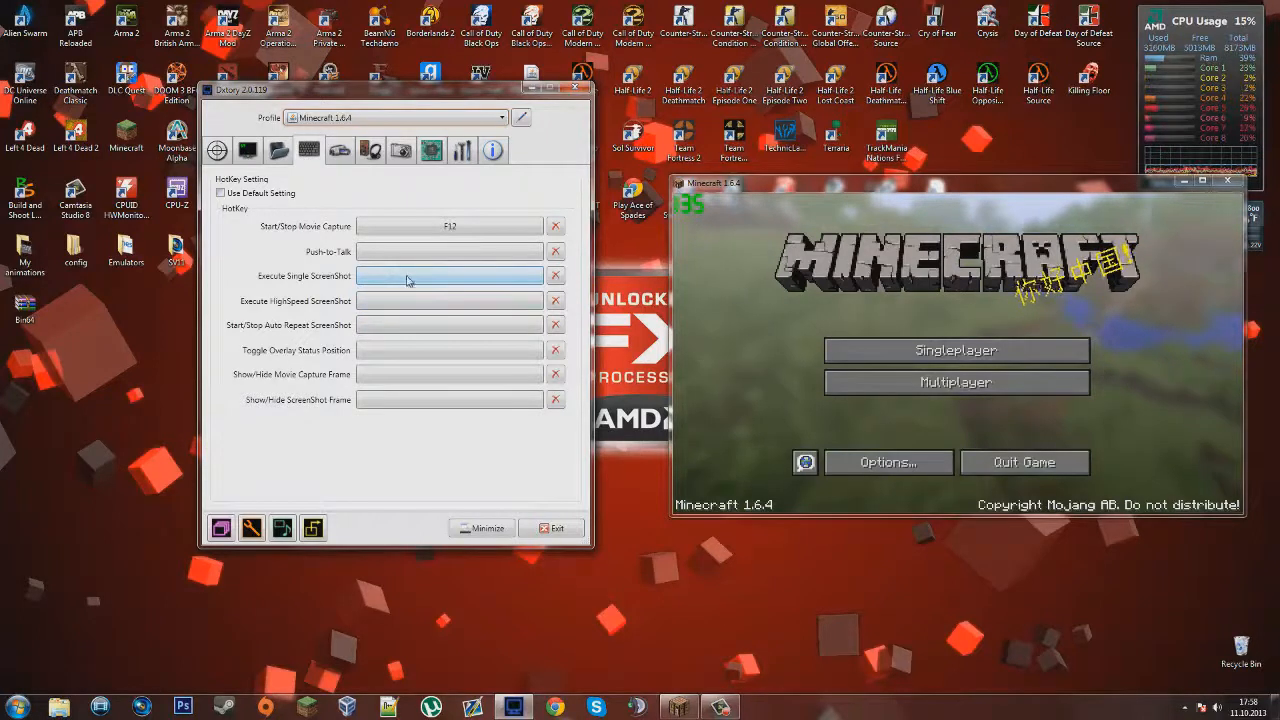
pyautogui.click(280, 150)
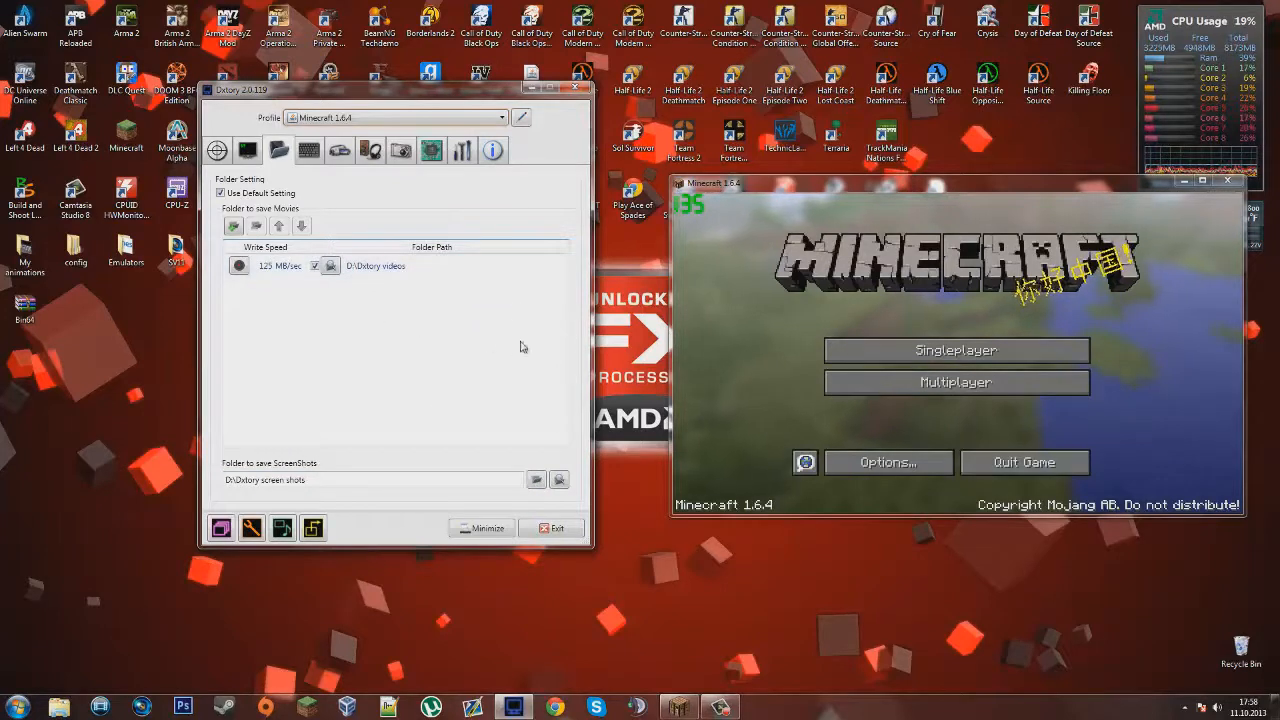
# Check the folder browser for the screenshot save location and leave it without choosing another folder
pyautogui.click(537, 481)
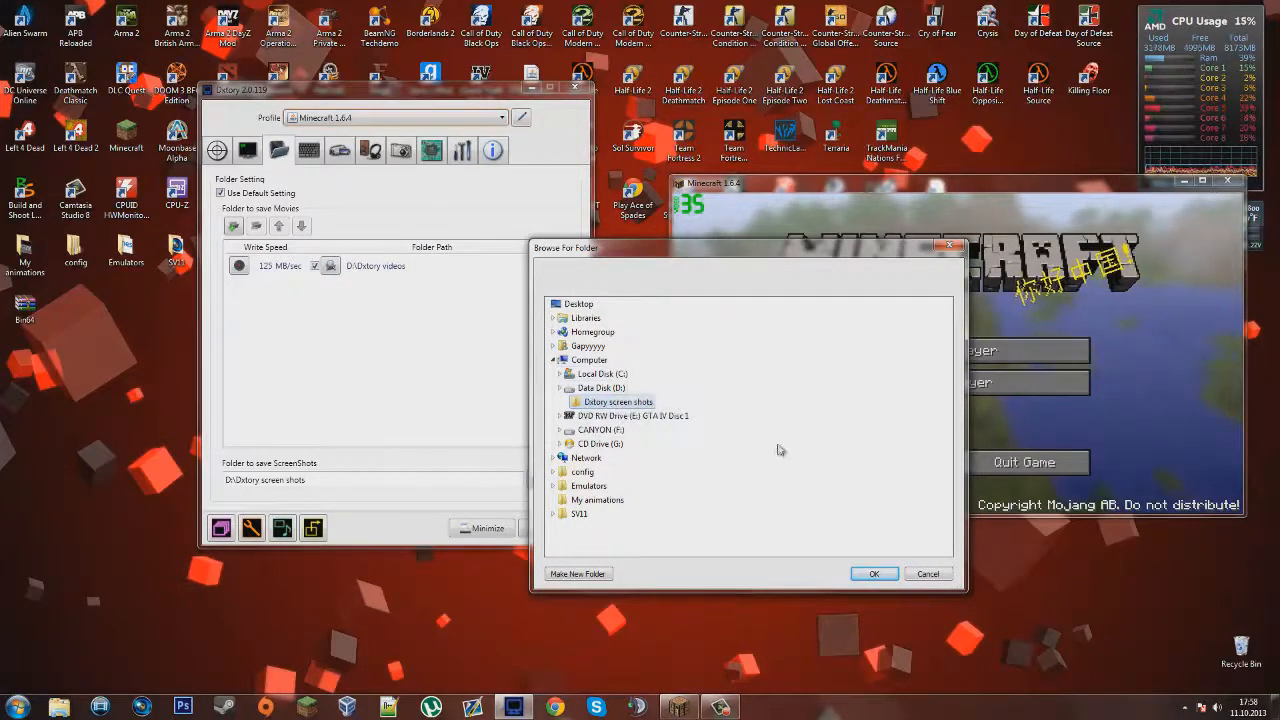
pyautogui.click(922, 571)
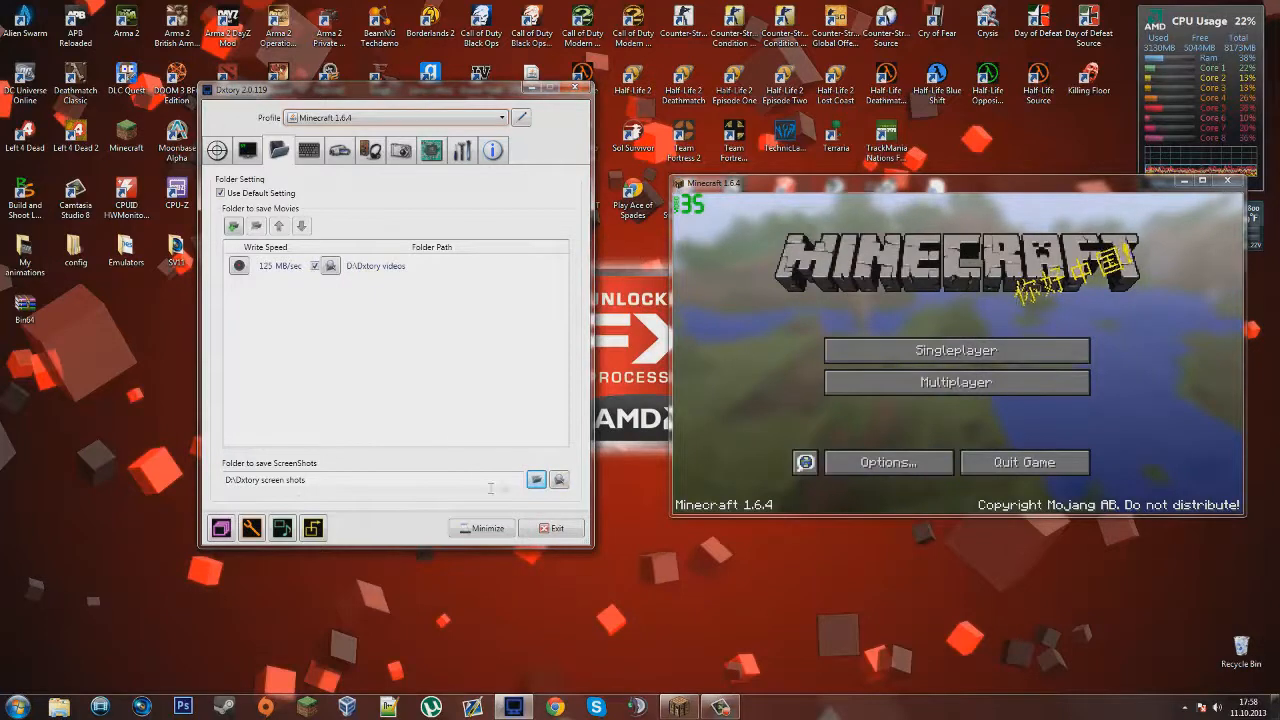
# Clear the Start/Stop Movie Capture hotkey and reassign it to F12
pyautogui.click(309, 150)
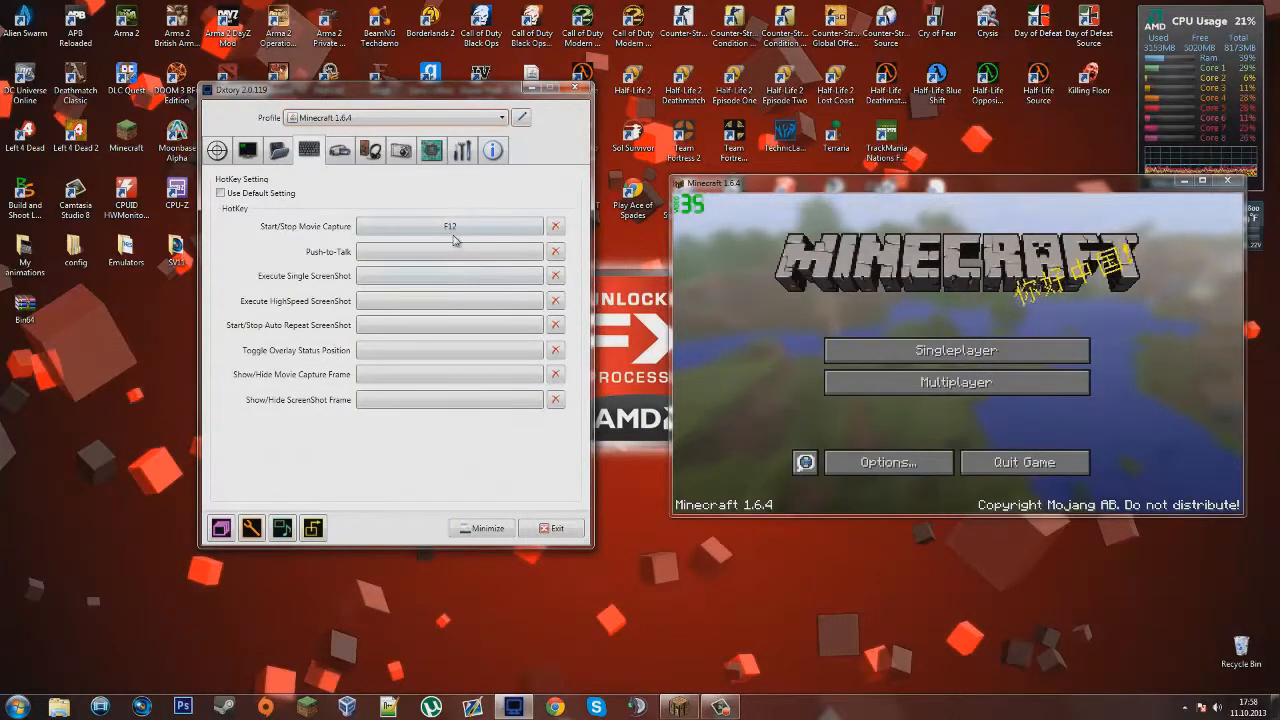
pyautogui.click(422, 231)
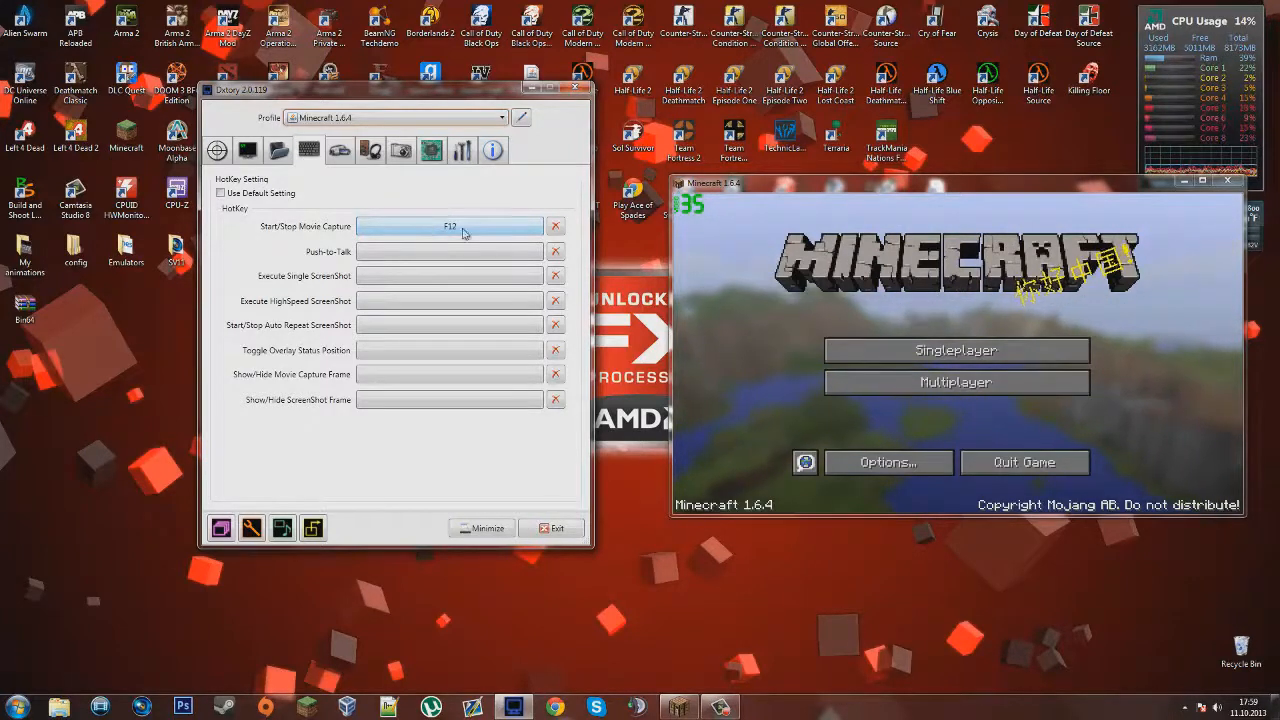
pyautogui.click(436, 224)
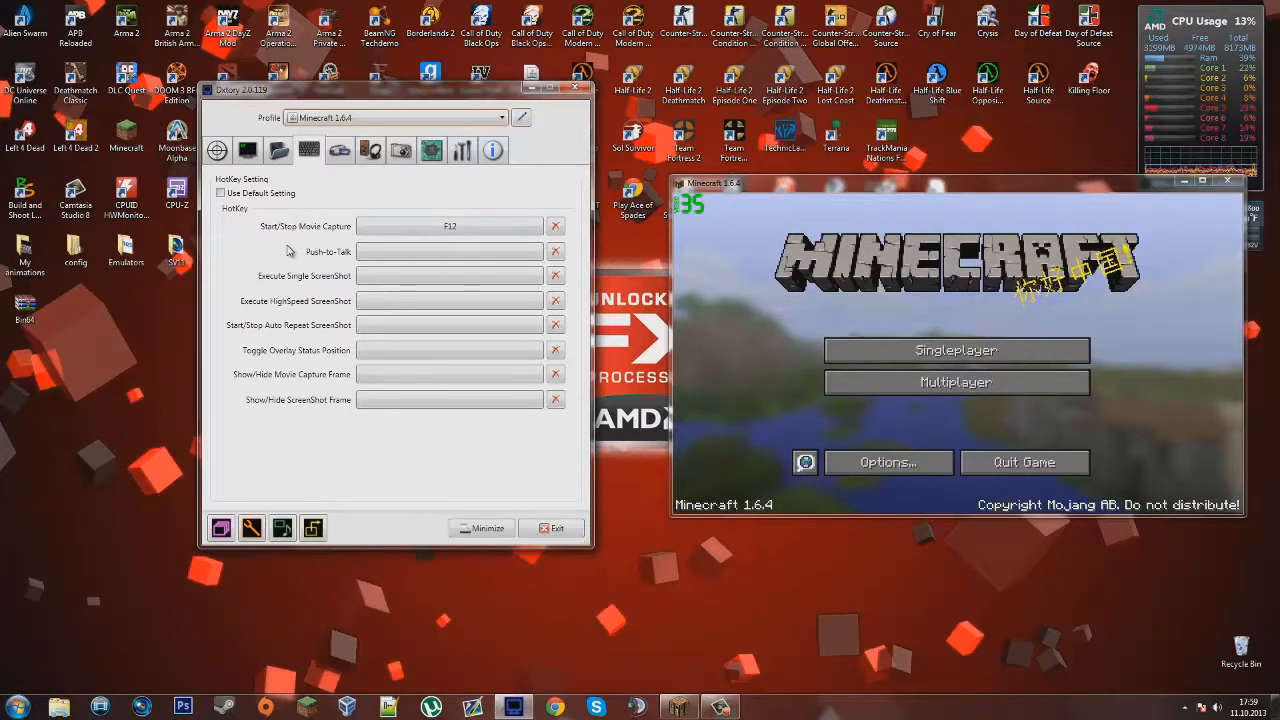
pyautogui.click(555, 226)
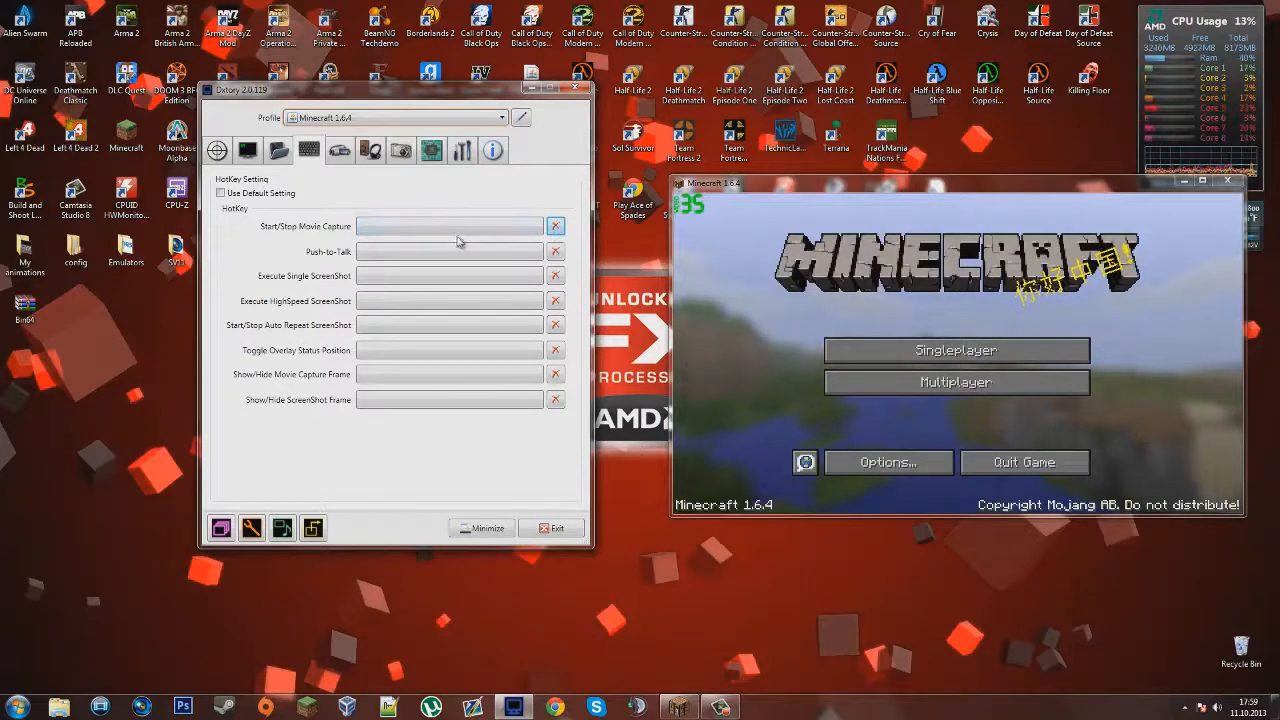
pyautogui.press('F12')
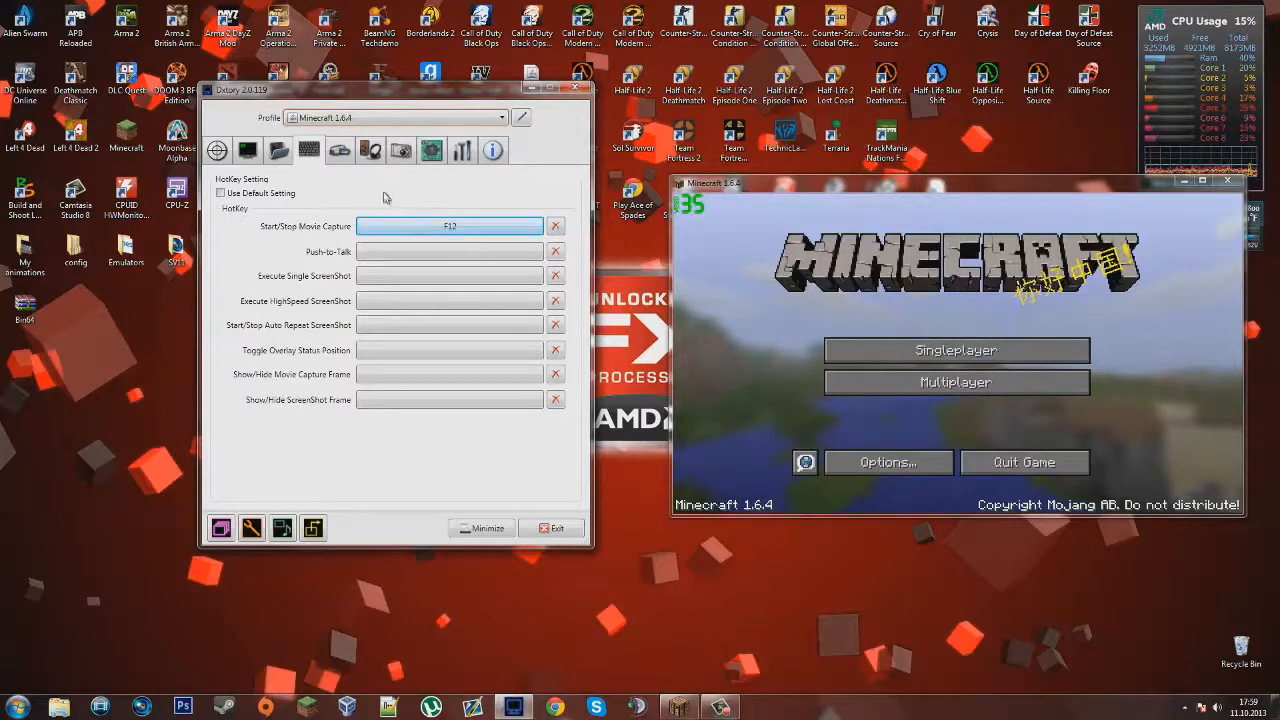
# Review the available movie frame rates and set the capture frame rate to 29.97 fps
pyautogui.click(339, 150)
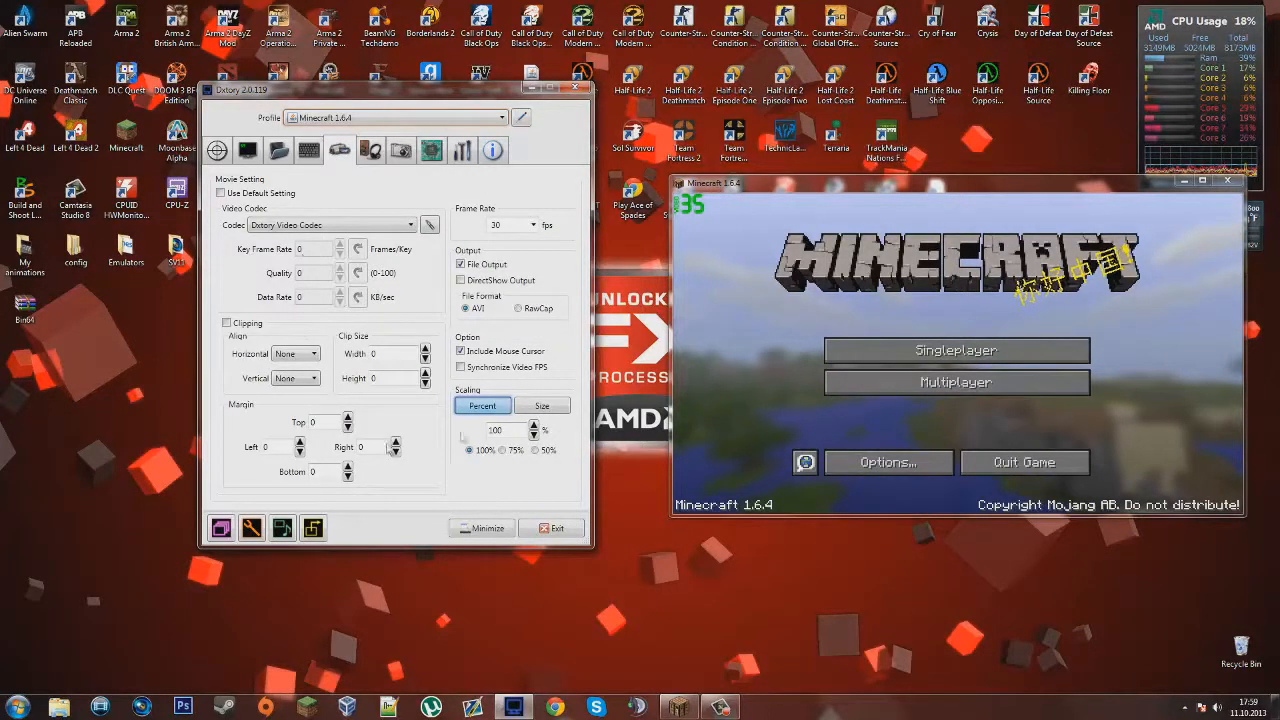
pyautogui.click(535, 225)
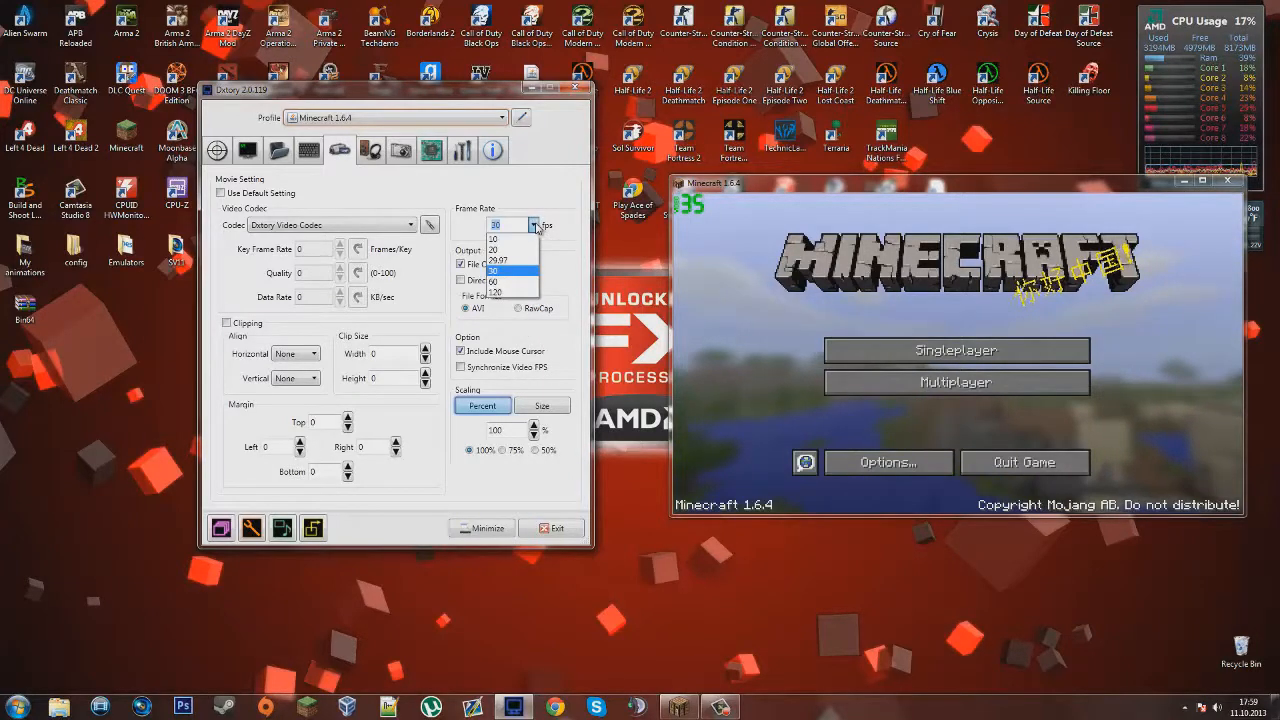
pyautogui.click(535, 225)
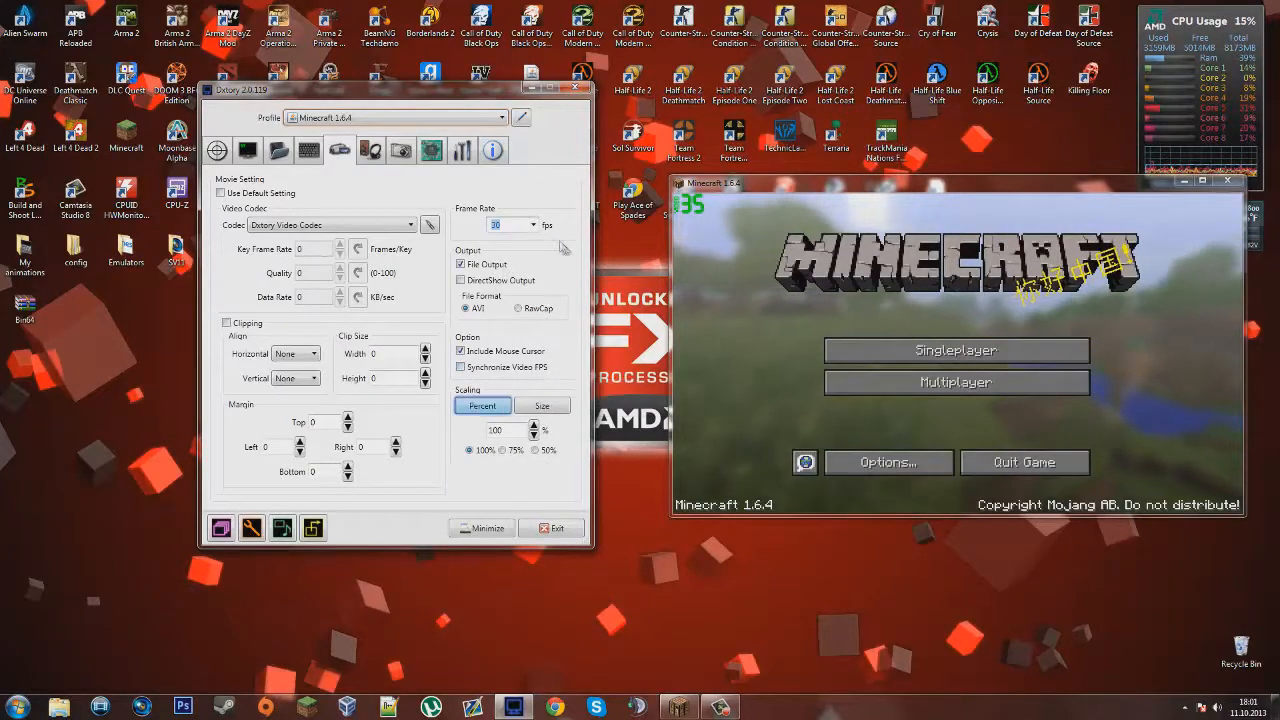
pyautogui.click(534, 225)
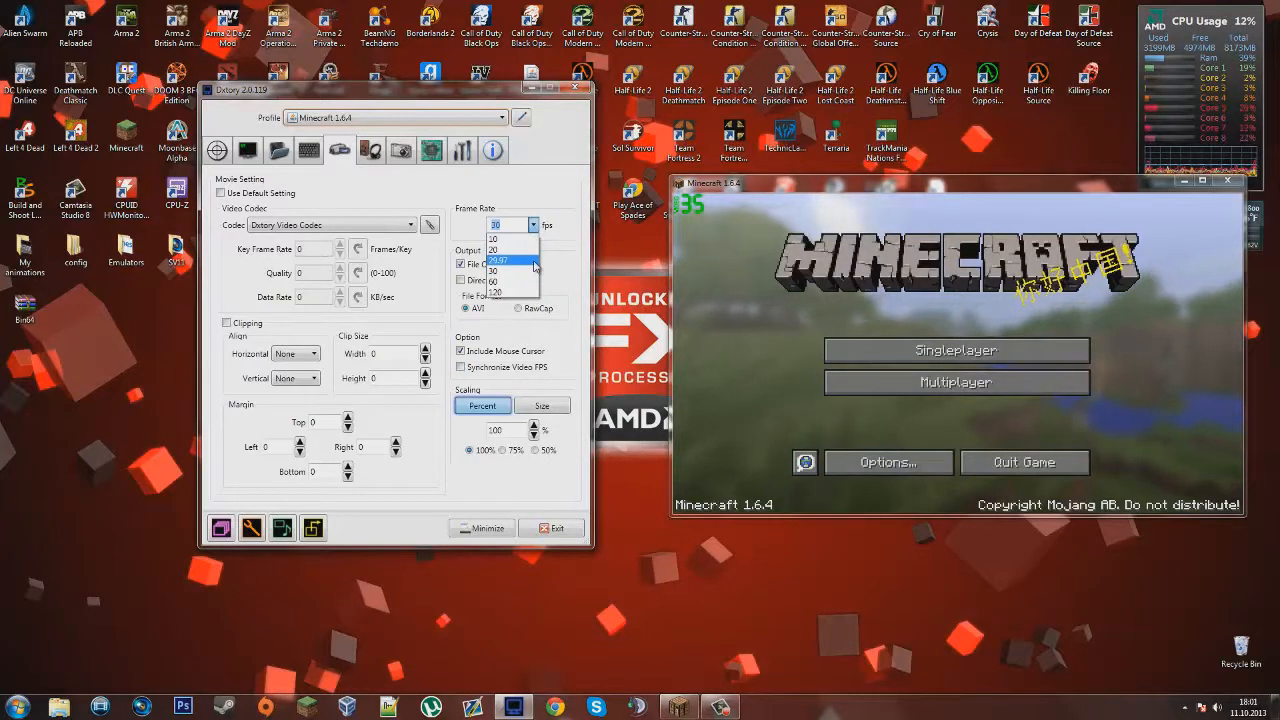
pyautogui.click(535, 262)
pyautogui.click(505, 230)
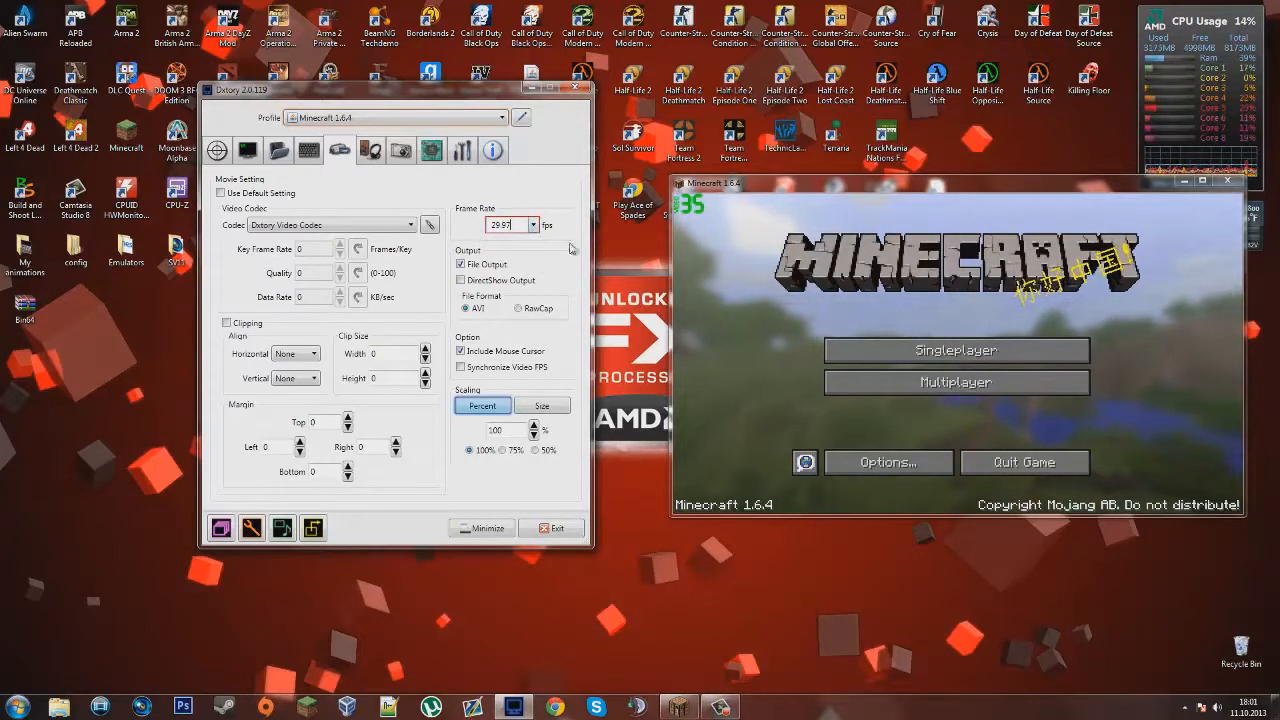
# Set the movie frame rate to 30 fps and choose Dxtory Video Codec as the video codec
pyautogui.click(535, 226)
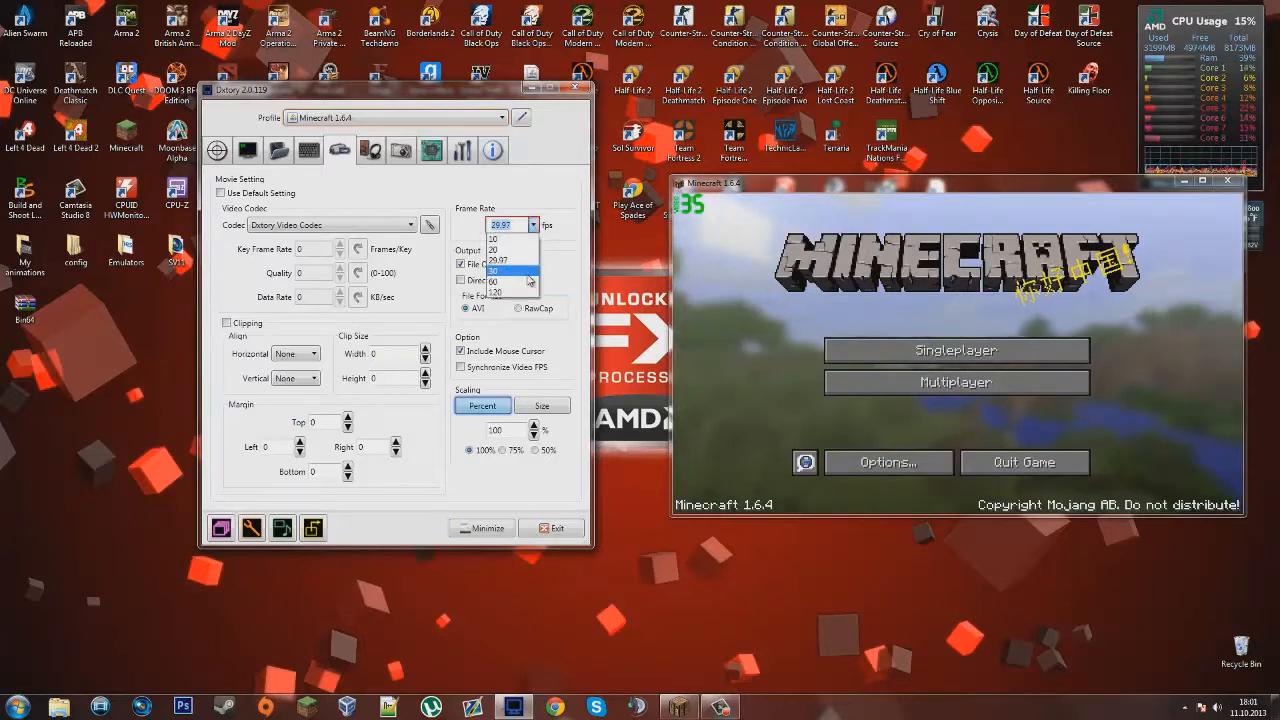
pyautogui.click(505, 270)
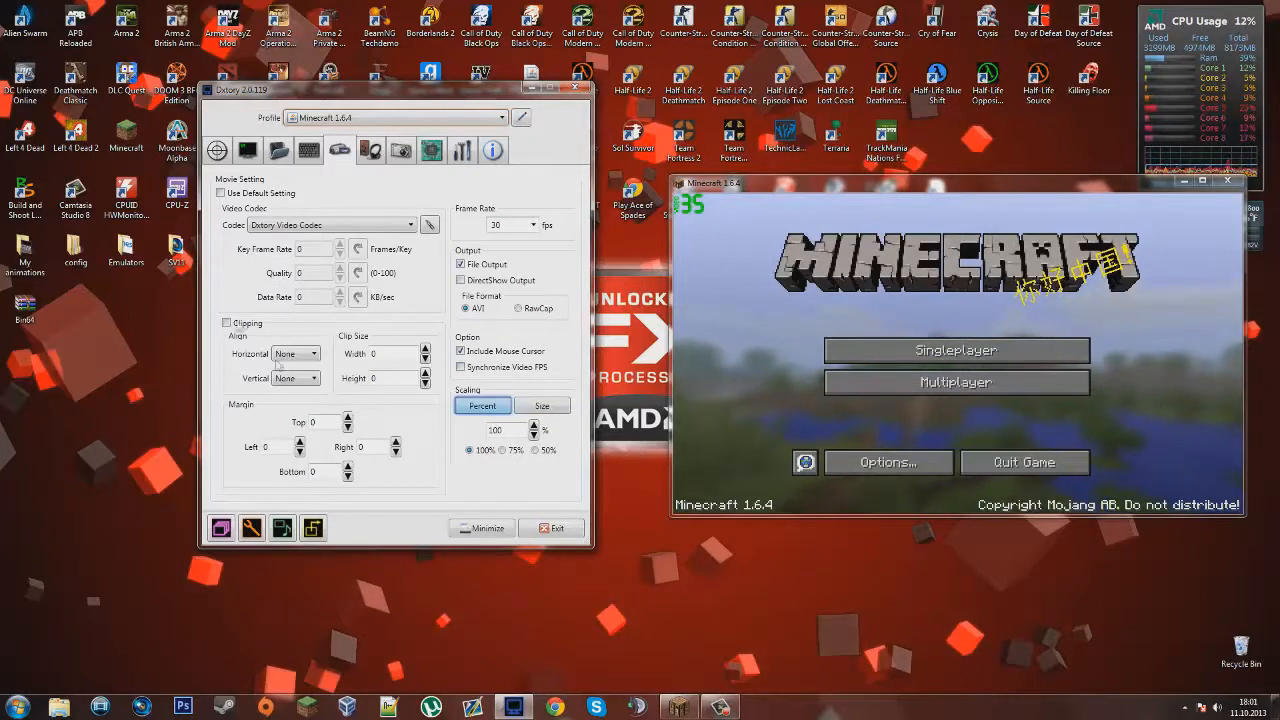
pyautogui.click(315, 226)
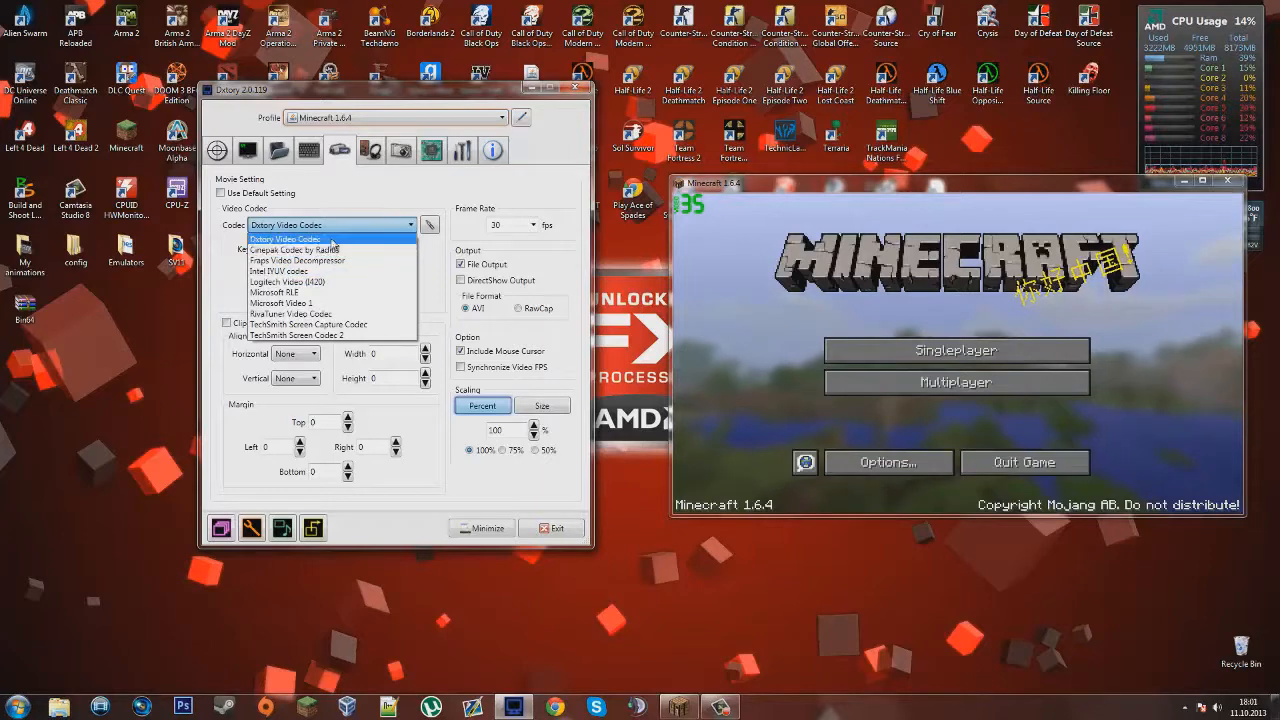
pyautogui.click(330, 240)
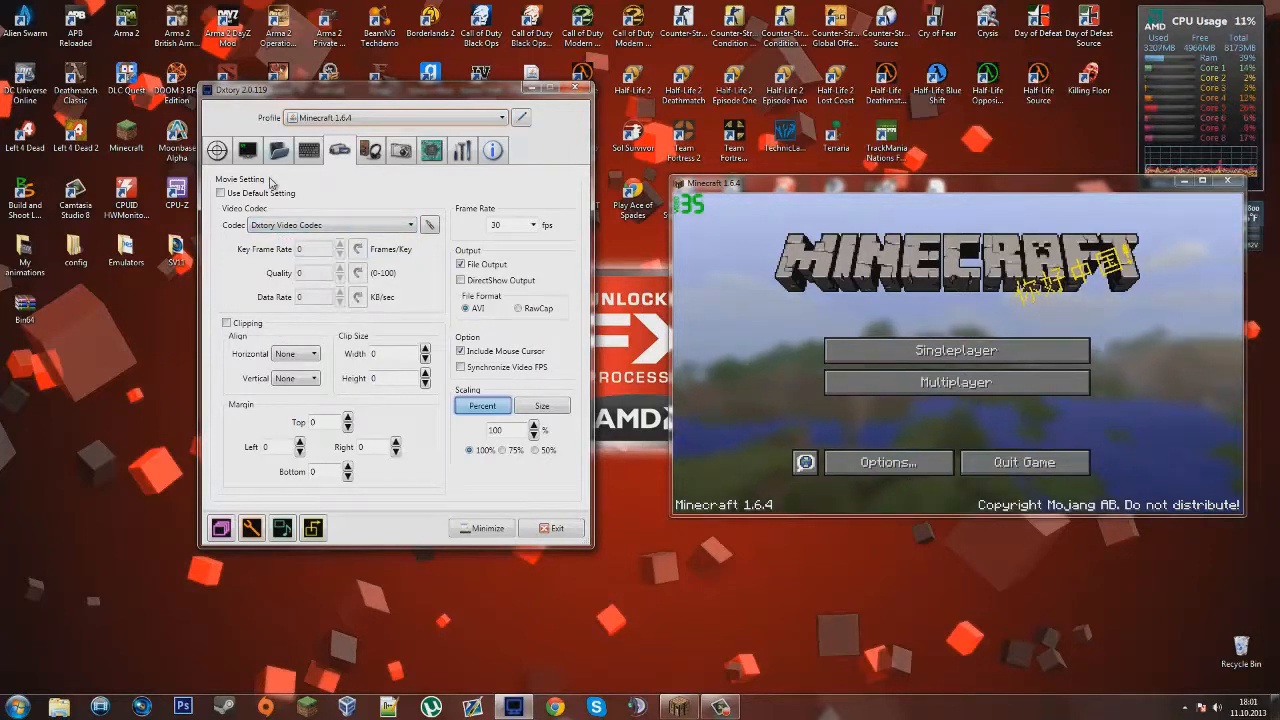
# Add a second audio stream in the audio settings and set its device to the Realtek High Definition Audio microphone
pyautogui.click(372, 152)
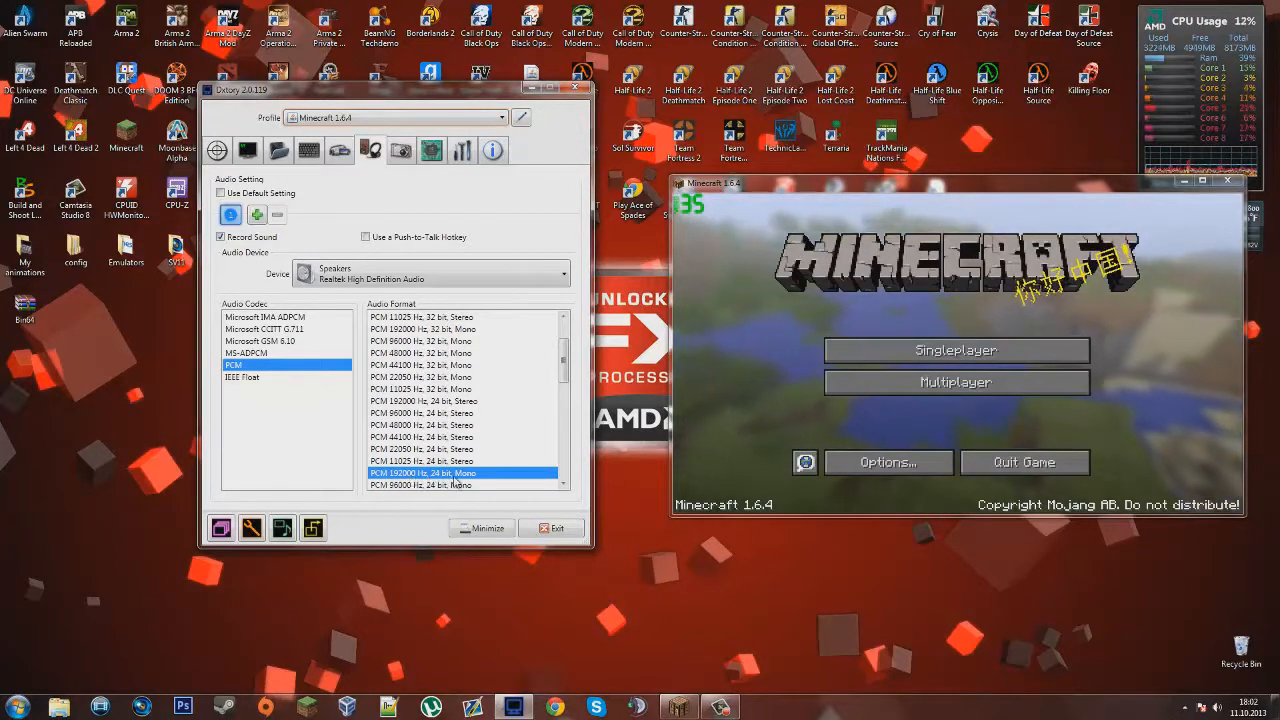
pyautogui.click(257, 215)
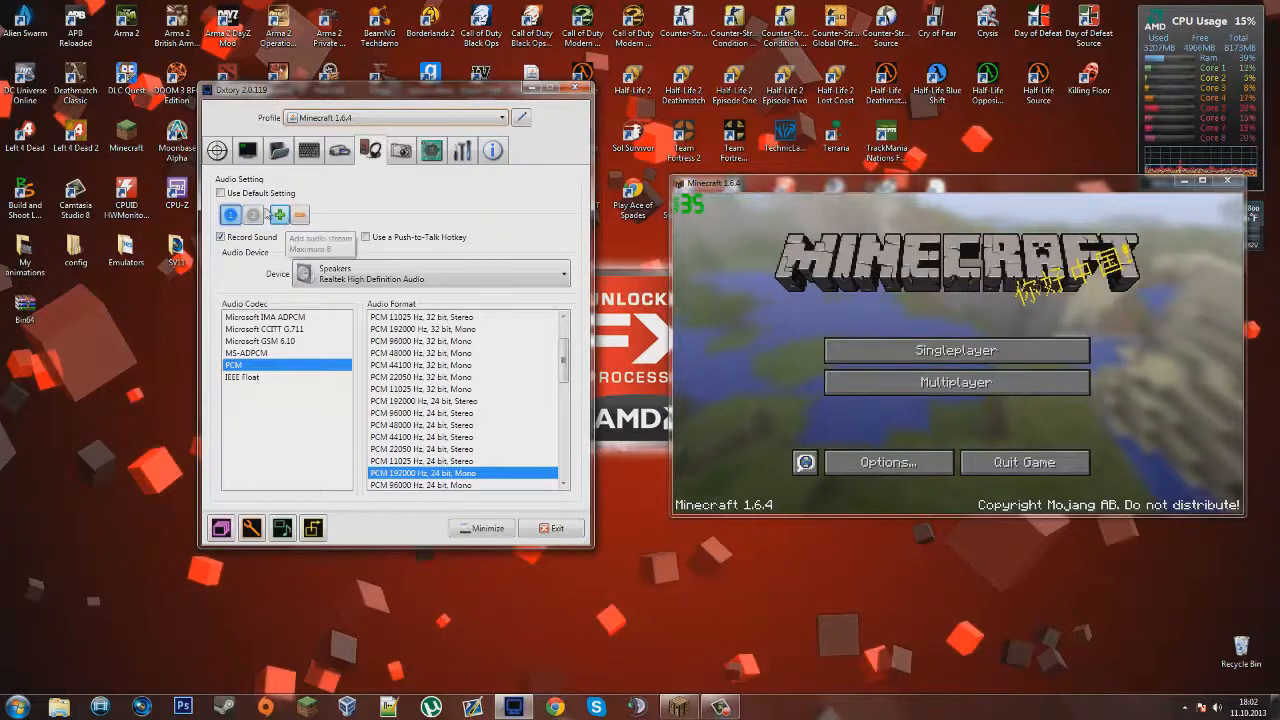
pyautogui.click(254, 216)
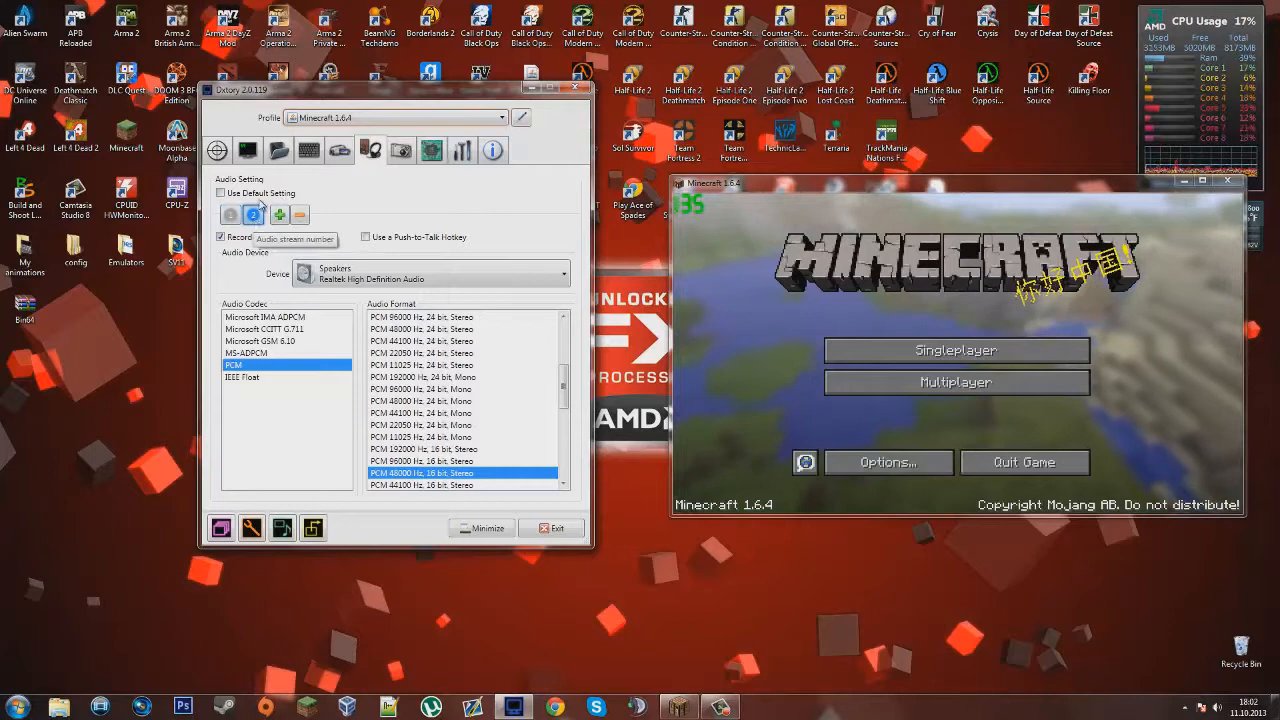
pyautogui.click(359, 268)
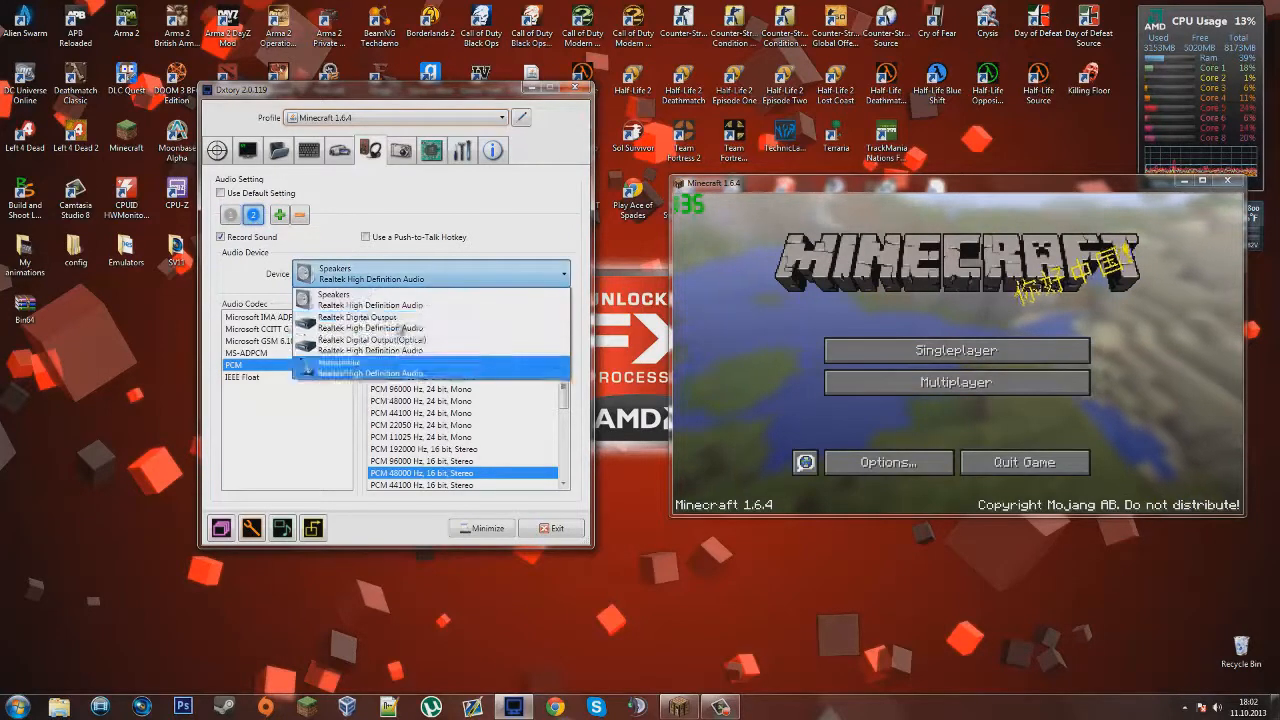
pyautogui.click(418, 374)
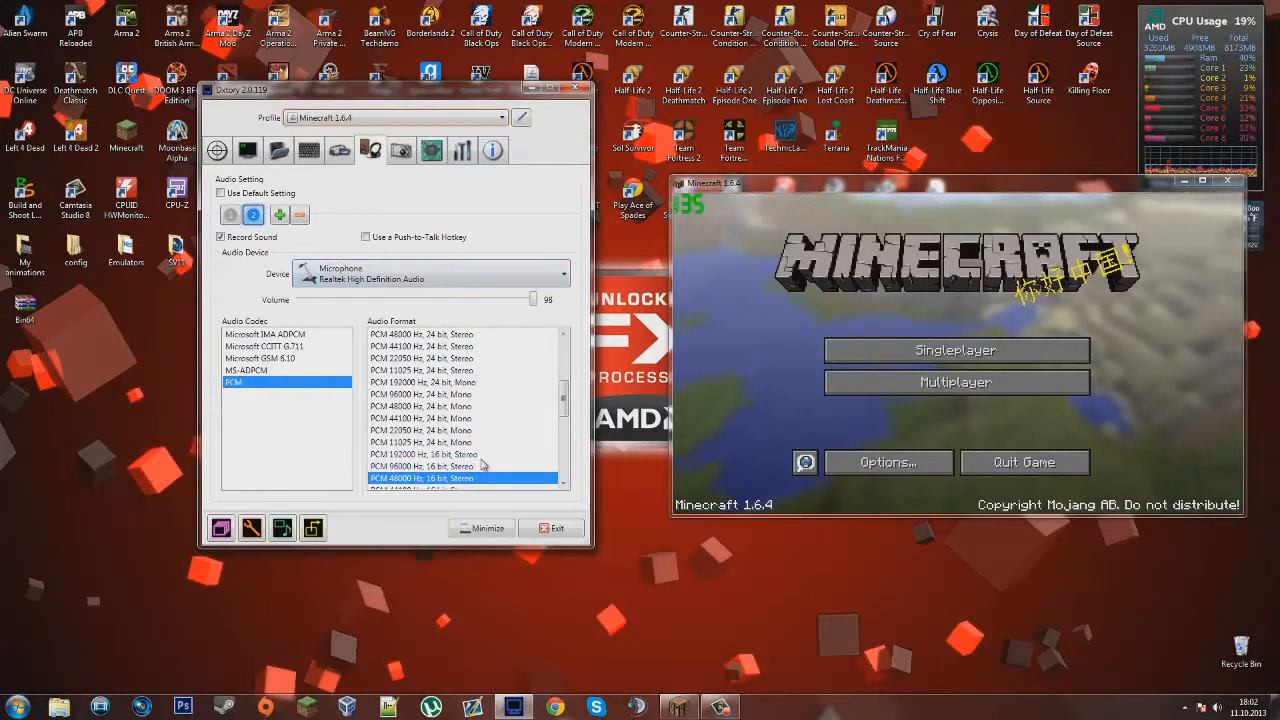
# Set the microphone stream to PCM 192000 Hz, 24 bit, Stereo with volume 71, keeping Record Sound enabled
pyautogui.scroll(1, 483, 455)
pyautogui.scroll(1, 465, 378)
pyautogui.click(475, 384)
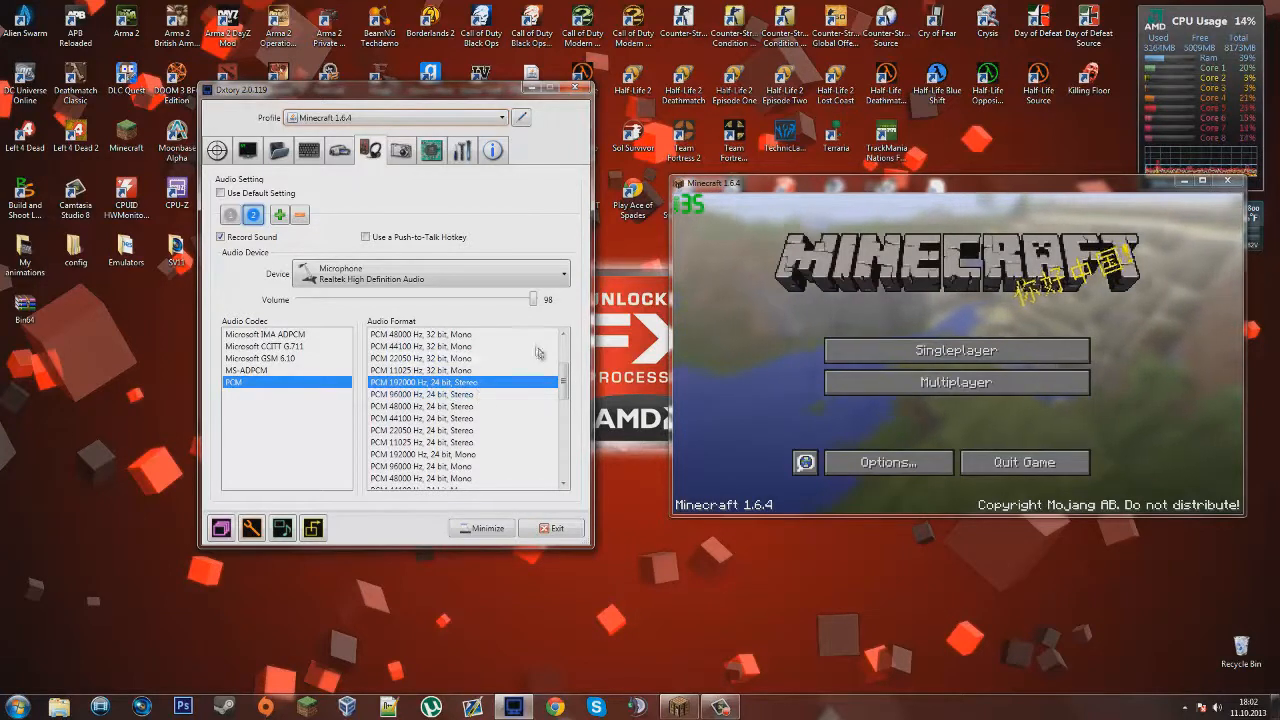
pyautogui.moveTo(533, 299); pyautogui.dragTo(485, 312)
pyautogui.scroll(8, 560, 305)
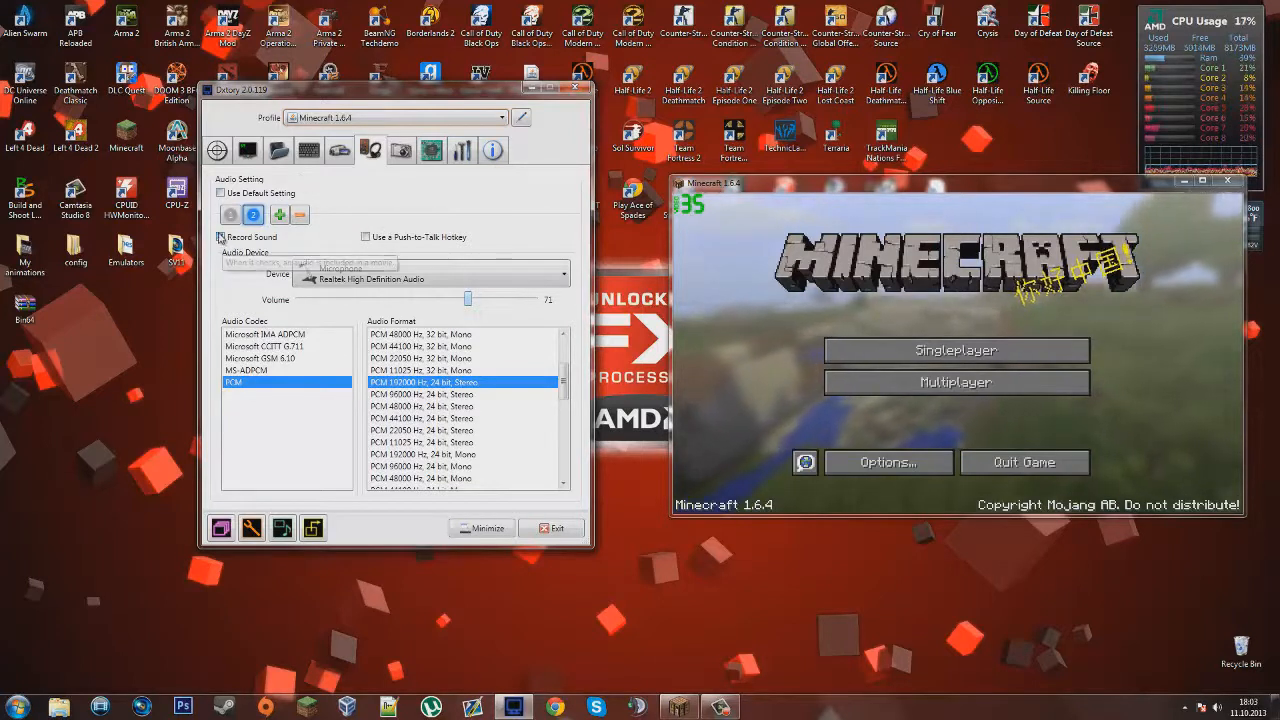
pyautogui.click(221, 239)
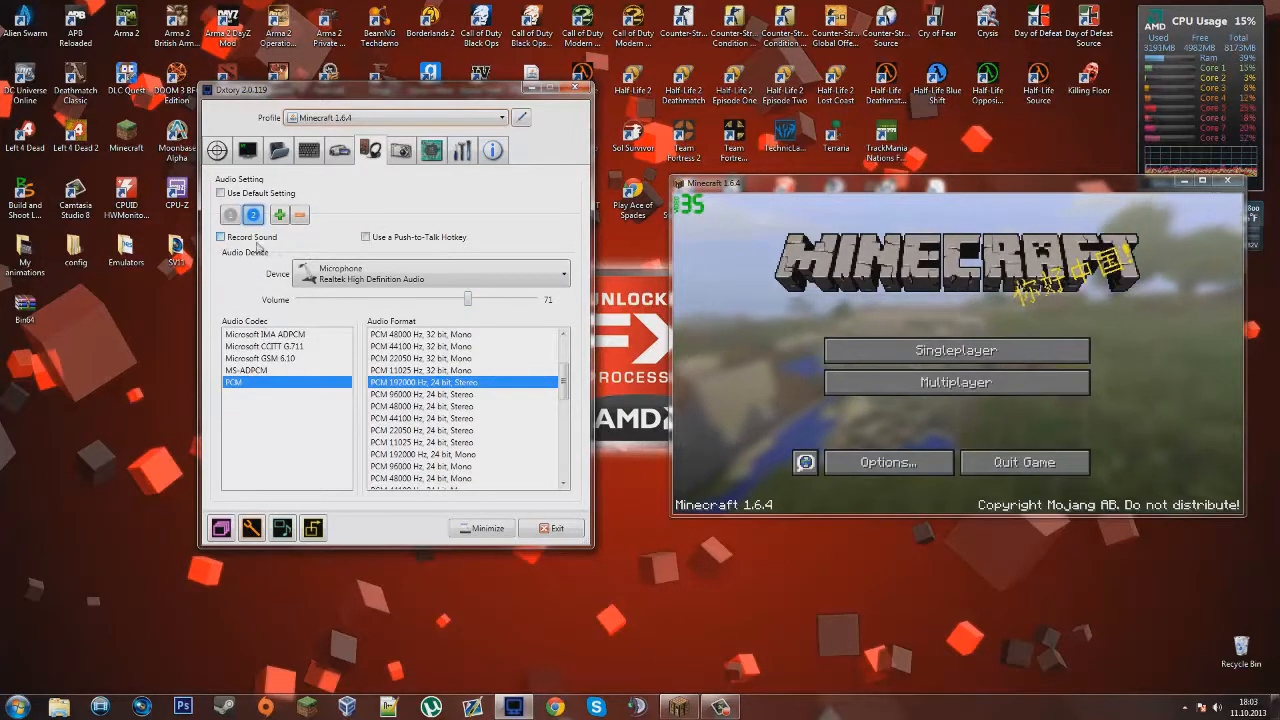
pyautogui.click(238, 242)
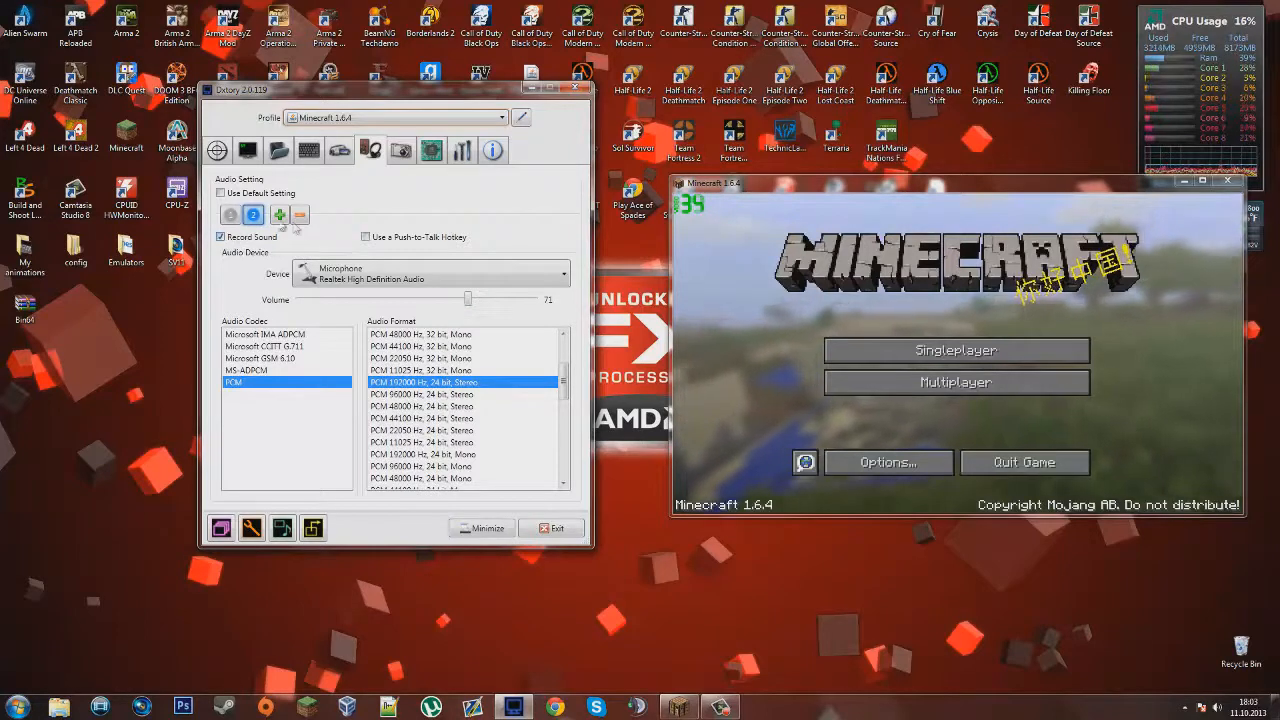
# Review the screenshot settings and the available image file formats, keeping PNG
pyautogui.click(404, 158)
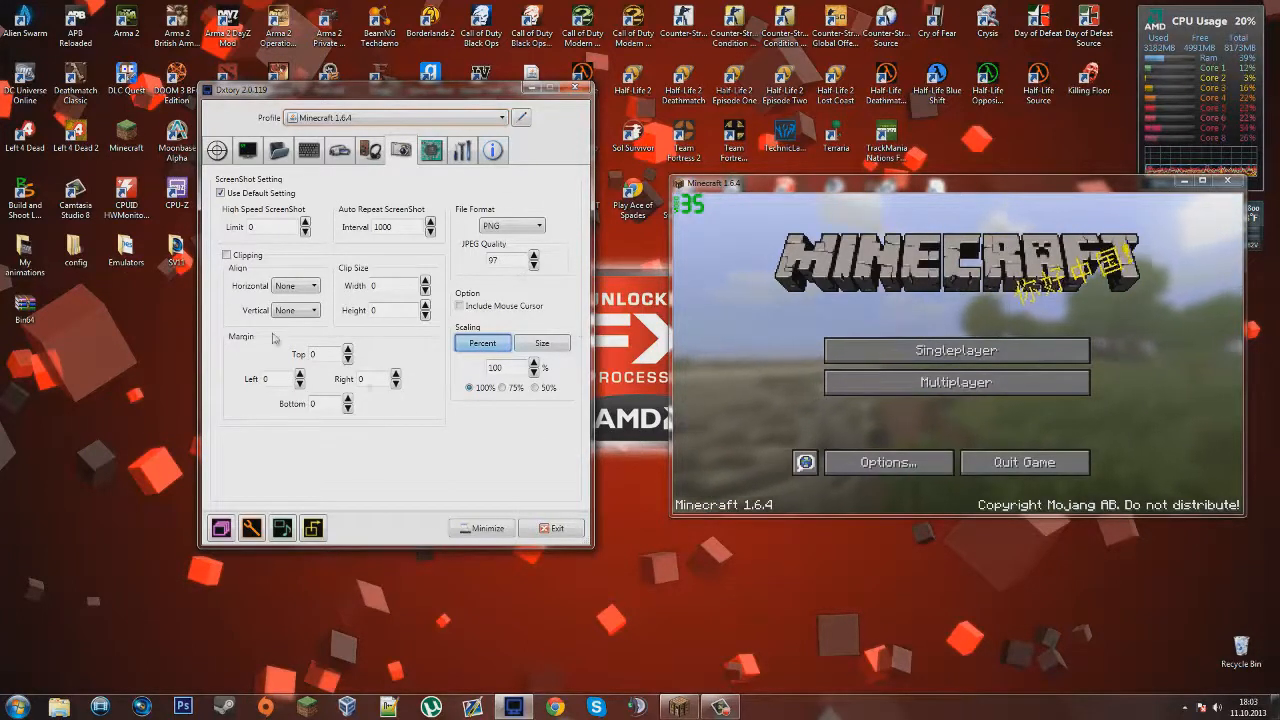
pyautogui.click(515, 228)
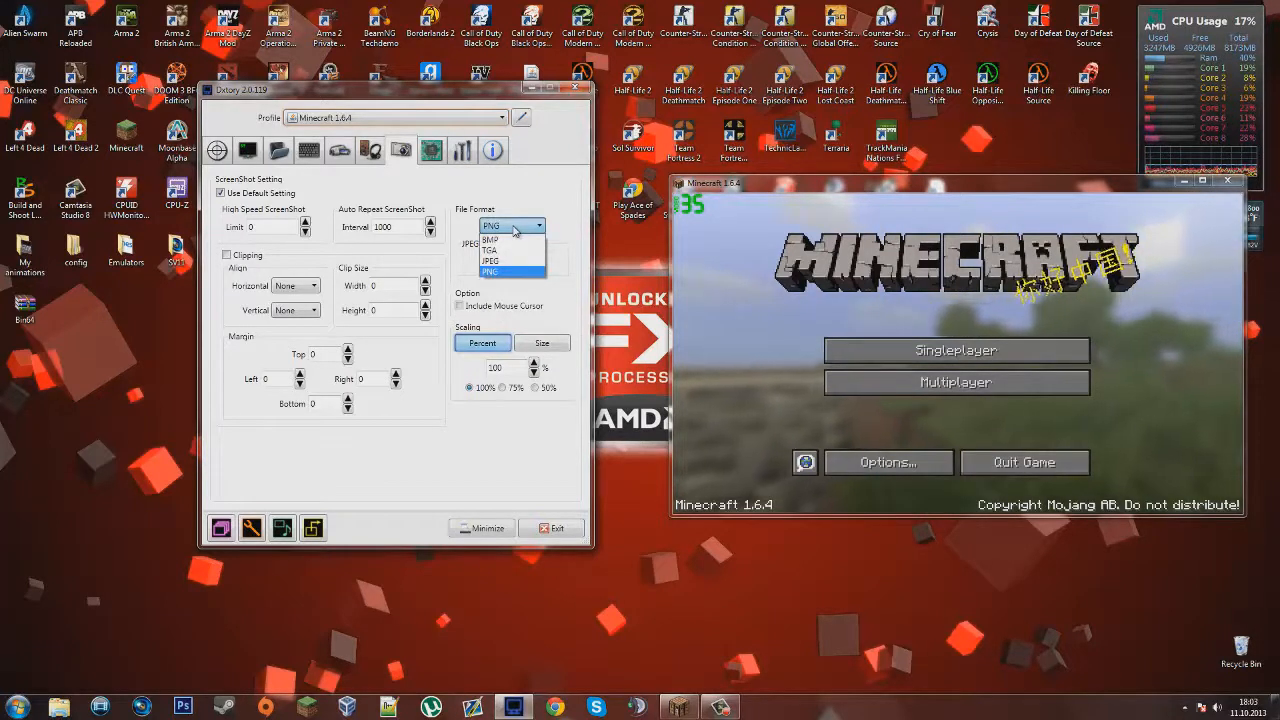
pyautogui.click(515, 229)
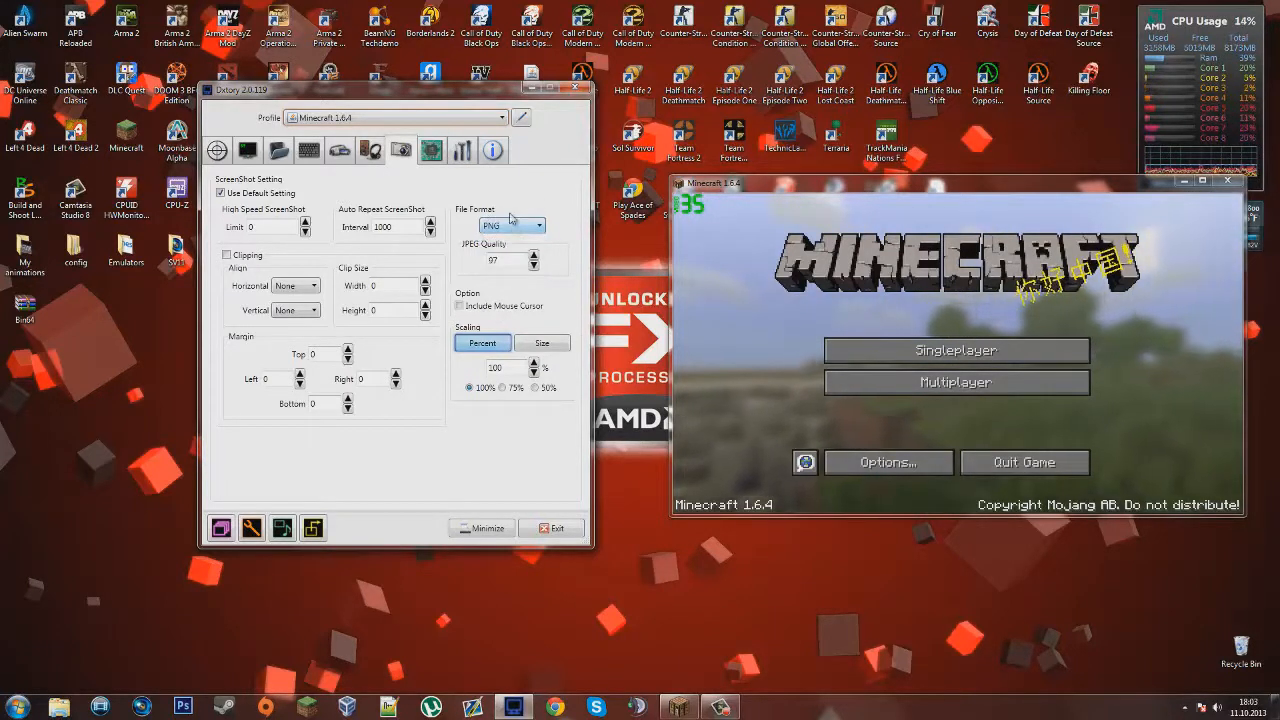
# Look through the license information and advanced options, and go back over the screenshot, audio, movie, hotkey and overlay settings
pyautogui.click(472, 152)
pyautogui.click(493, 150)
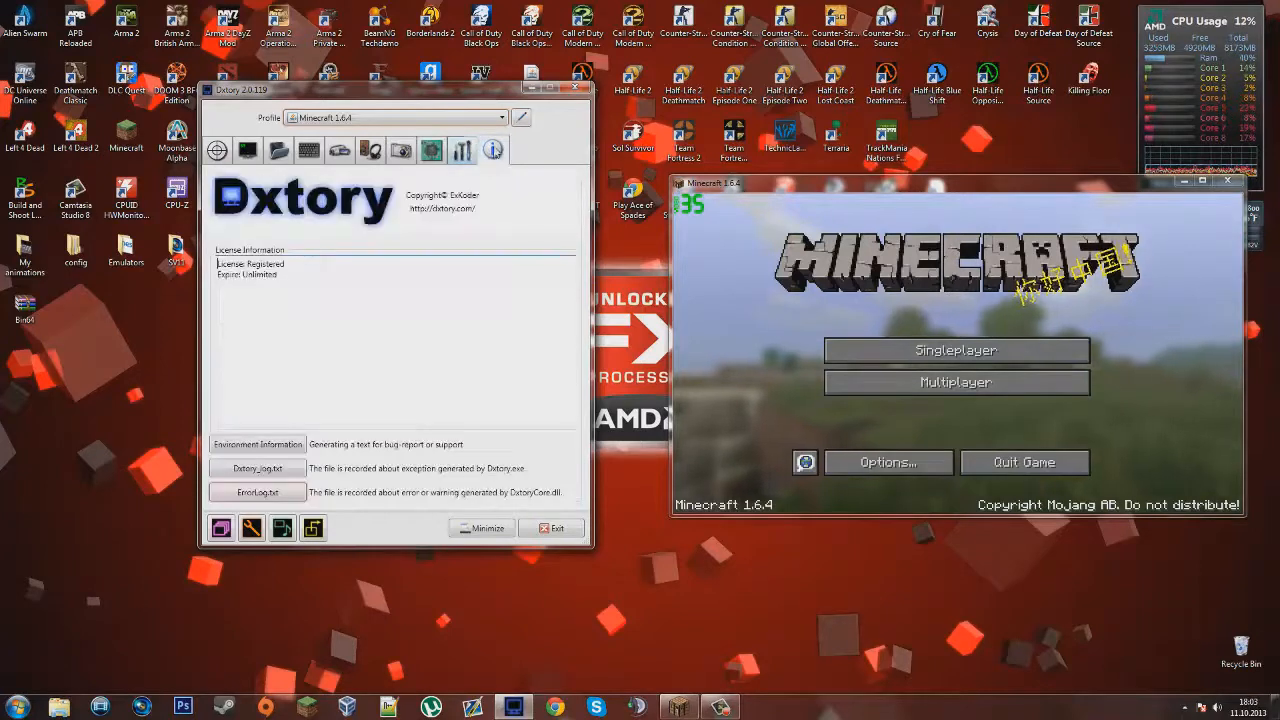
pyautogui.click(463, 150)
pyautogui.click(400, 150)
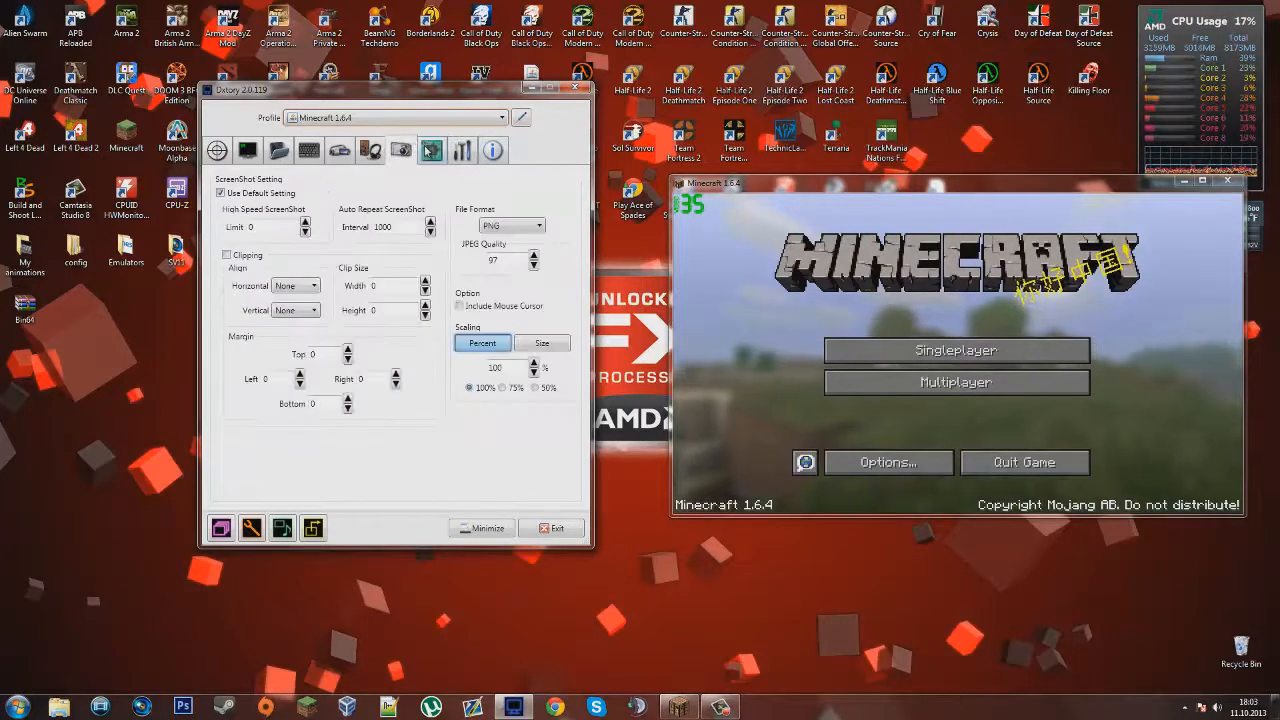
pyautogui.click(430, 150)
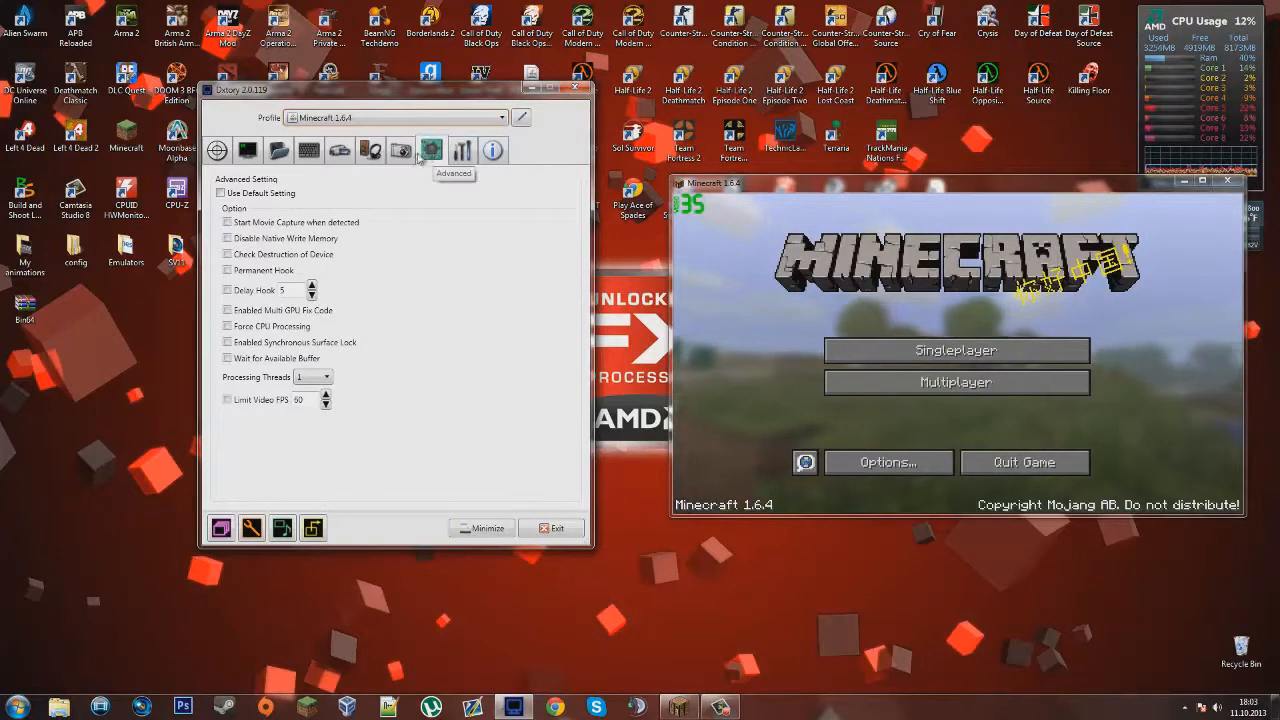
pyautogui.click(401, 158)
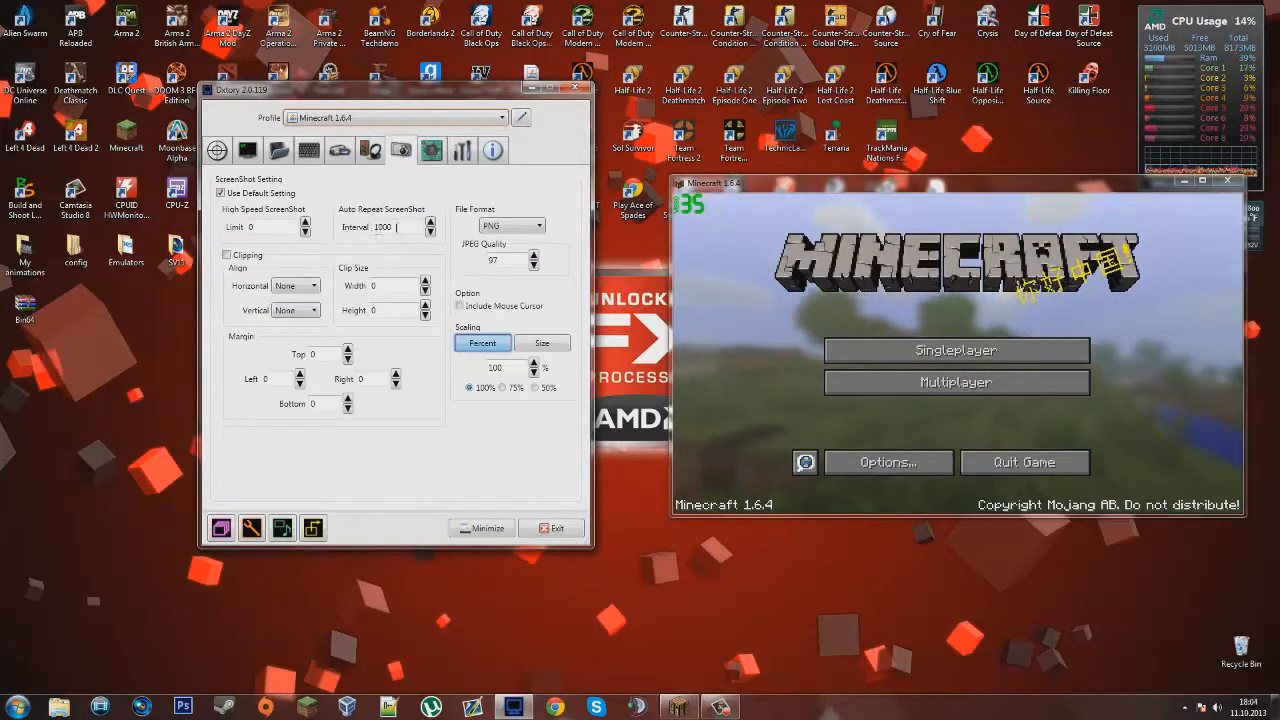
pyautogui.click(370, 151)
pyautogui.click(340, 151)
pyautogui.click(309, 151)
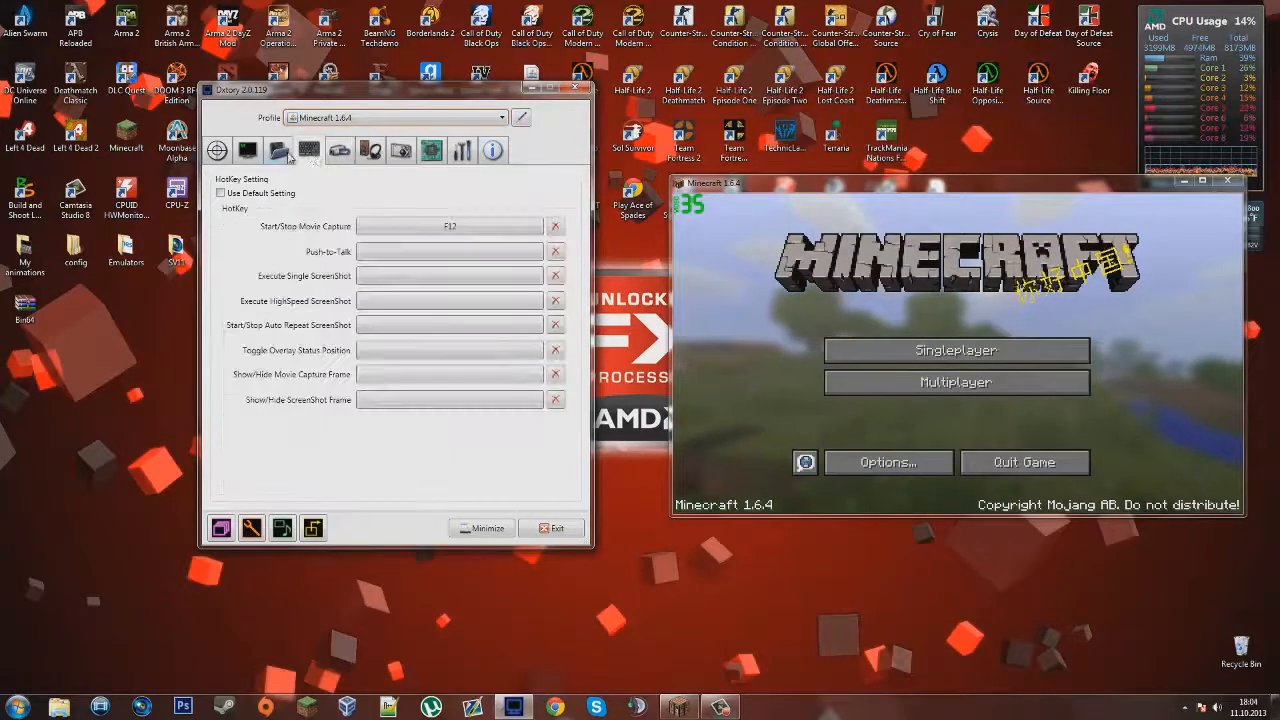
pyautogui.click(247, 151)
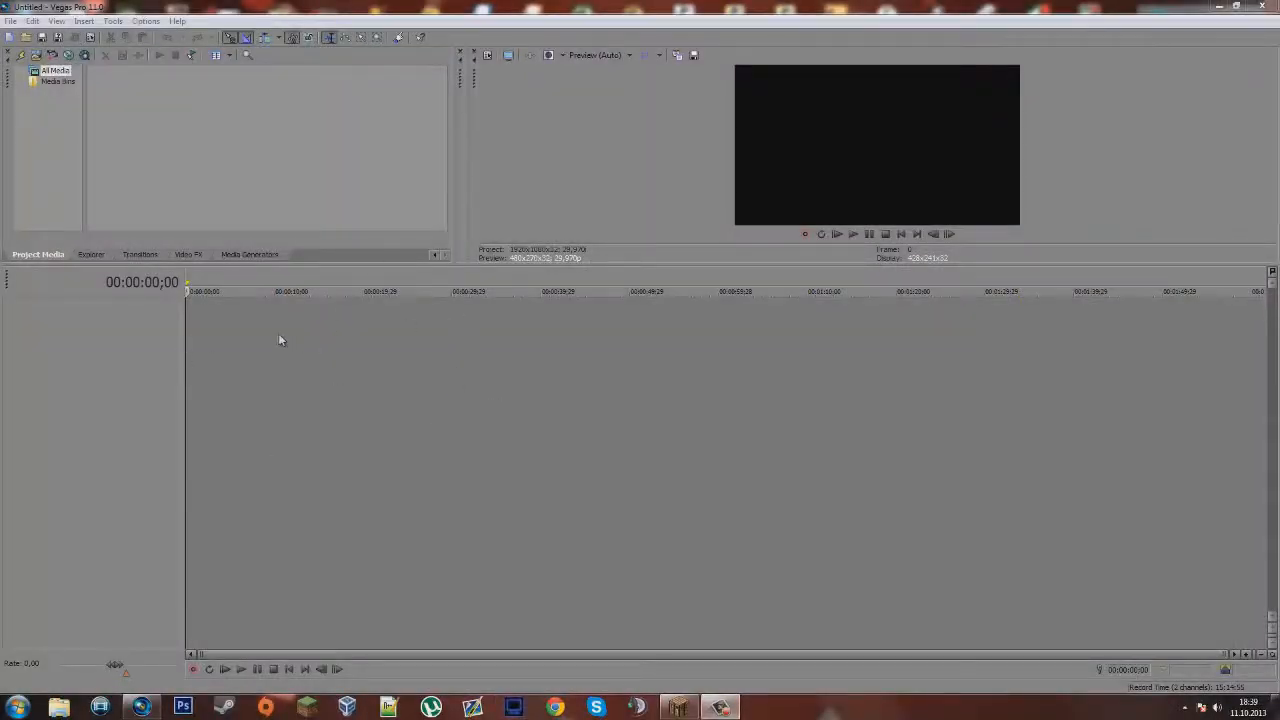
pyautogui.click(10, 21)
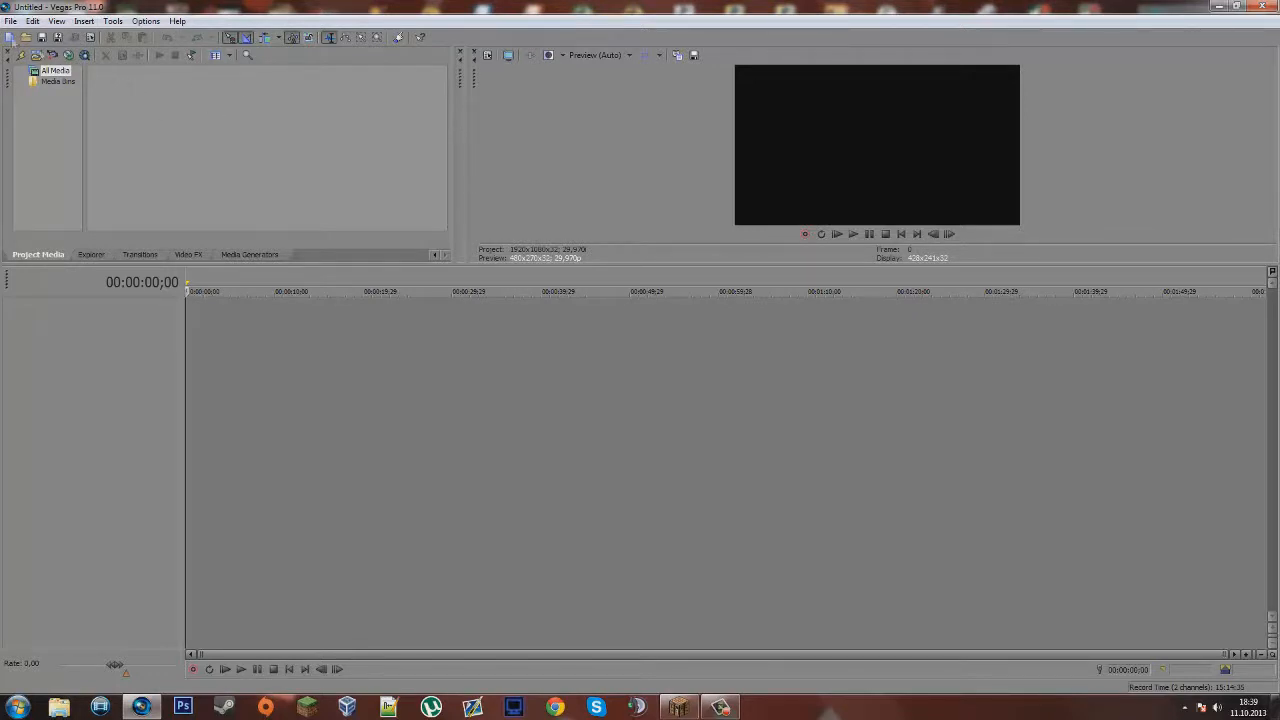
pyautogui.click(11, 21)
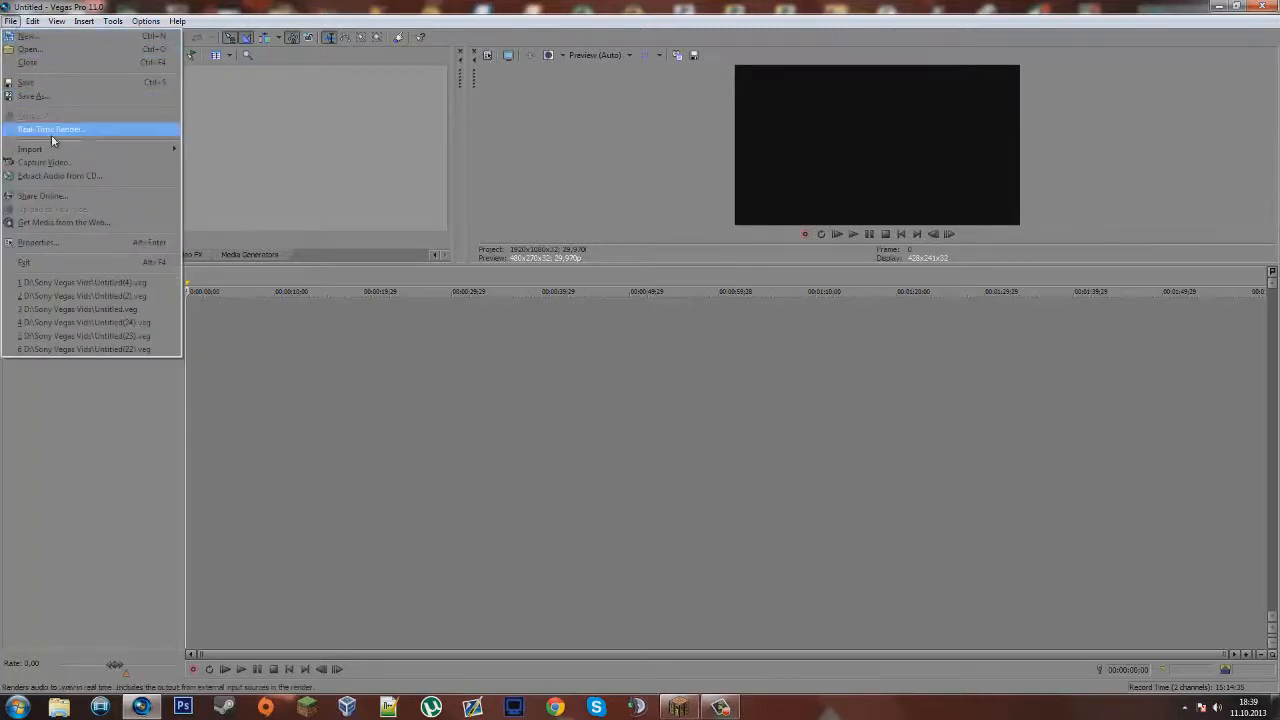
pyautogui.moveTo(85, 151)
pyautogui.click(207, 149)
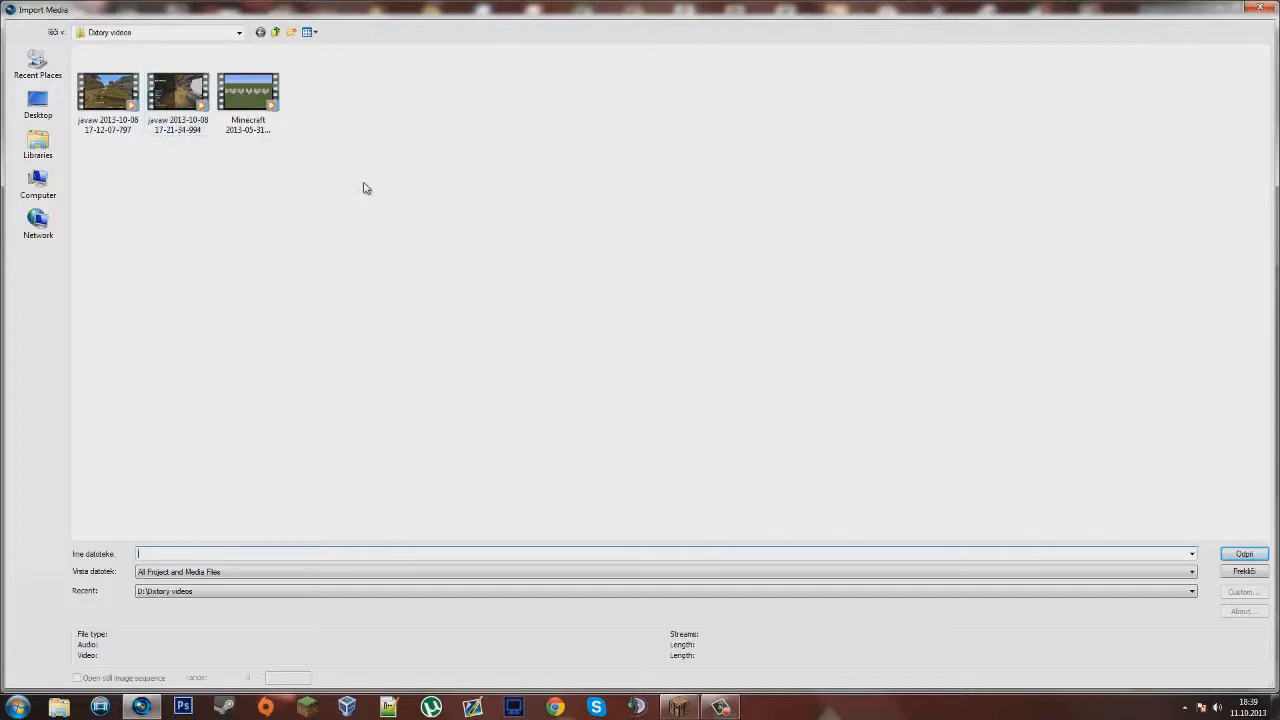
pyautogui.click(201, 593)
pyautogui.click(201, 598)
pyautogui.click(201, 591)
pyautogui.click(201, 598)
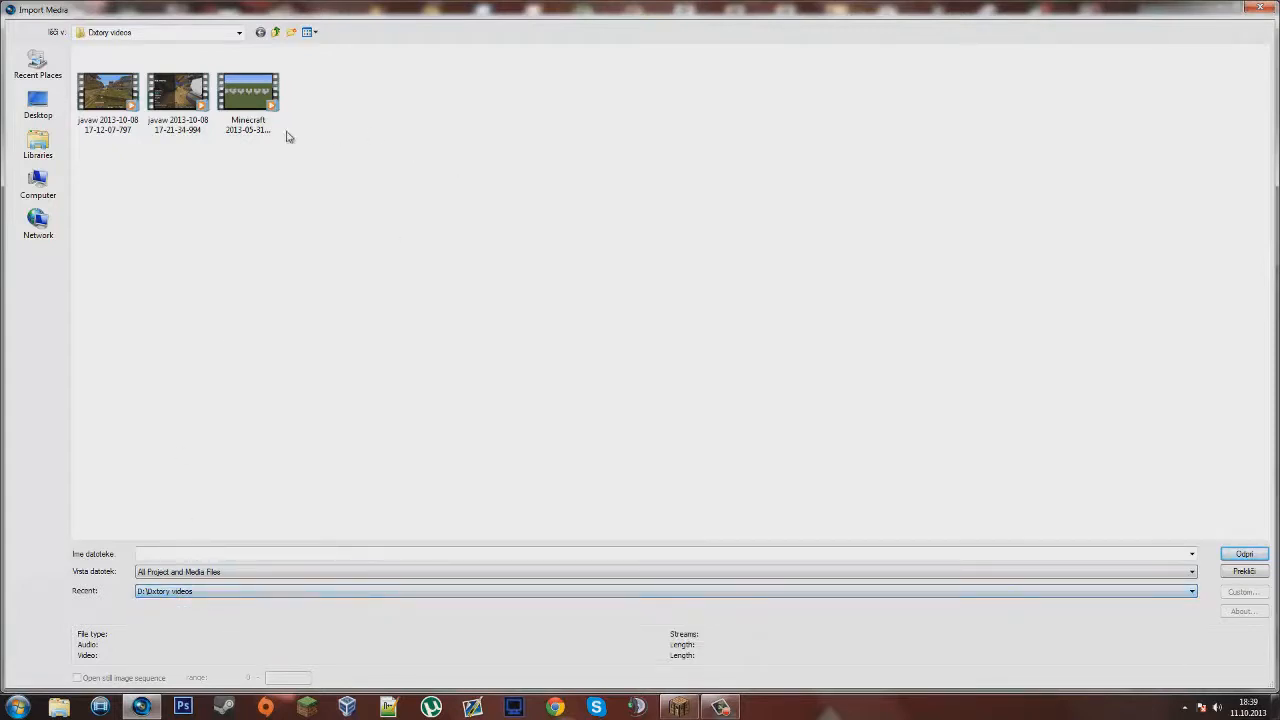
pyautogui.click(240, 126)
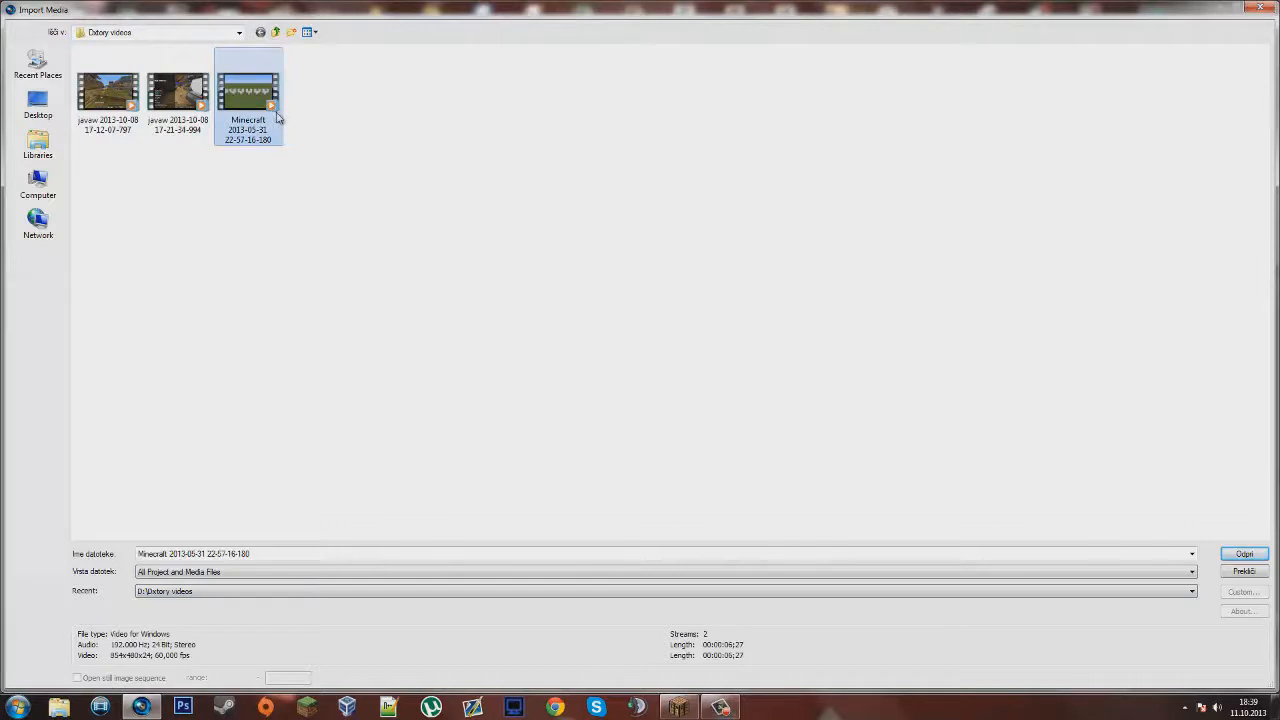
pyautogui.click(377, 157)
pyautogui.doubleClick(265, 112)
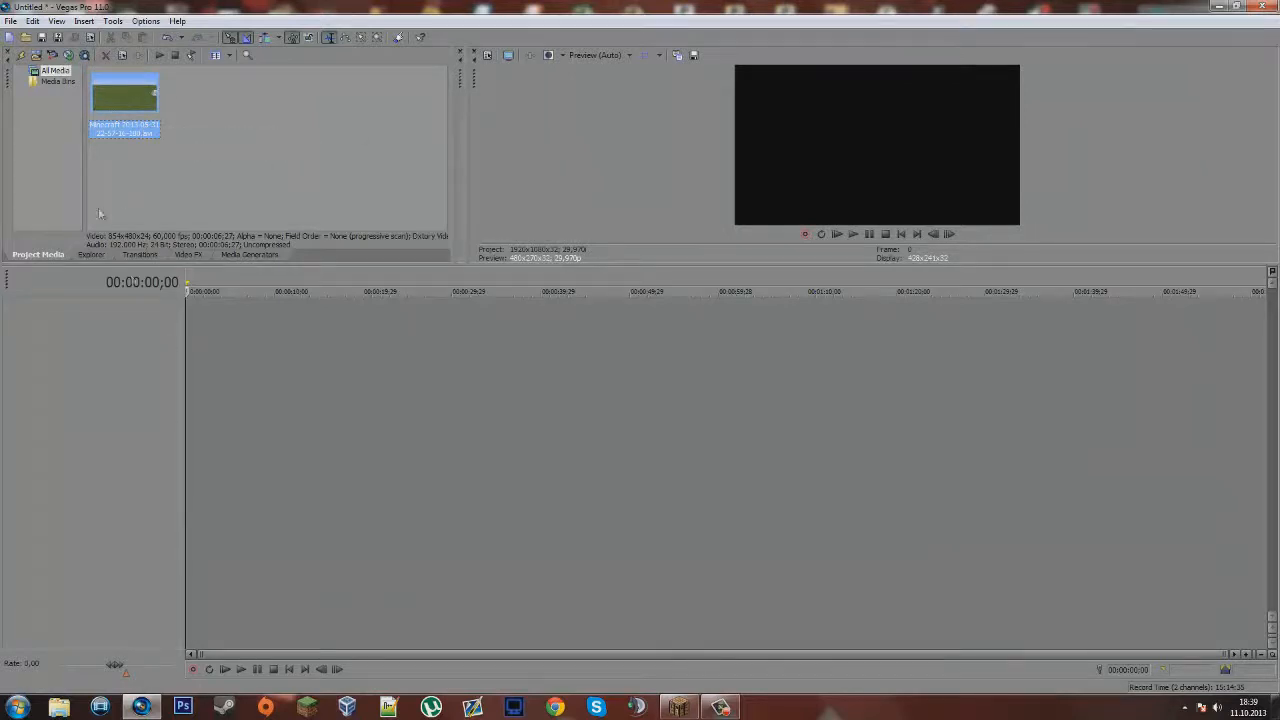
pyautogui.moveTo(126, 114); pyautogui.dragTo(210, 345)
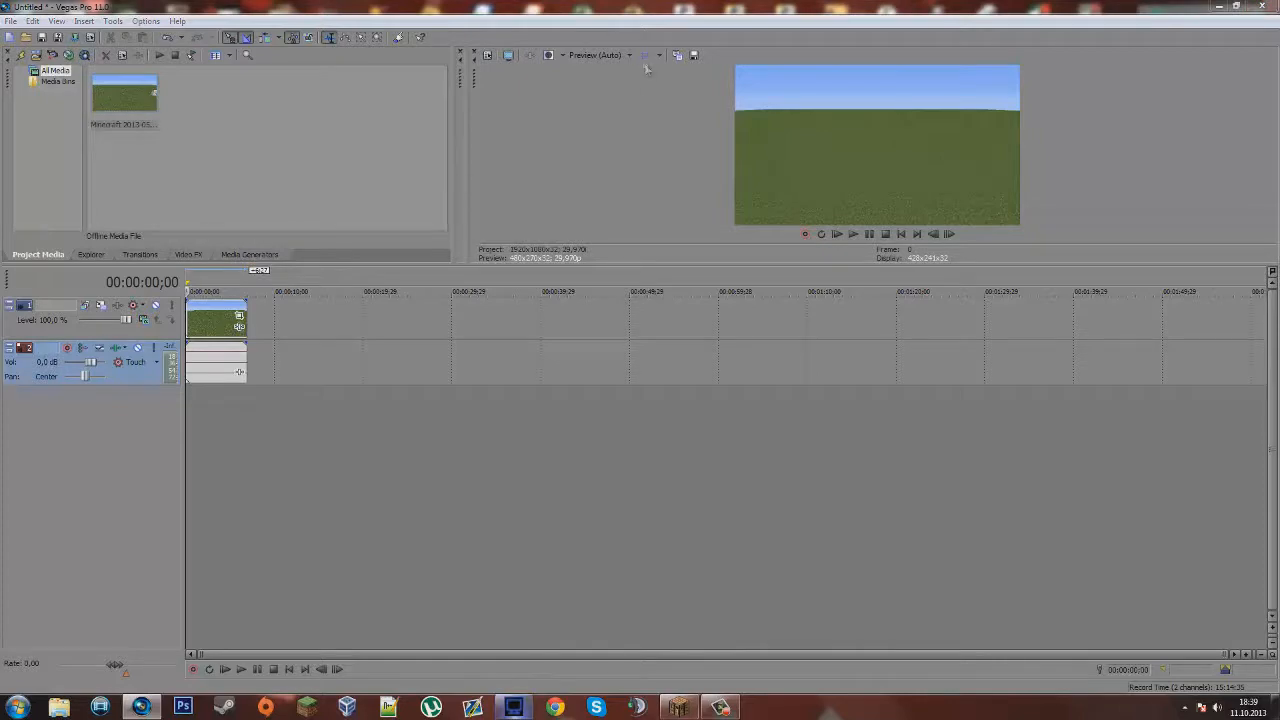
# Switch to Dxtory and add a second audio stream in the audio settings, removing the surplus third one
pyautogui.moveTo(382, 96); pyautogui.dragTo(697, 97)
pyautogui.click(702, 143)
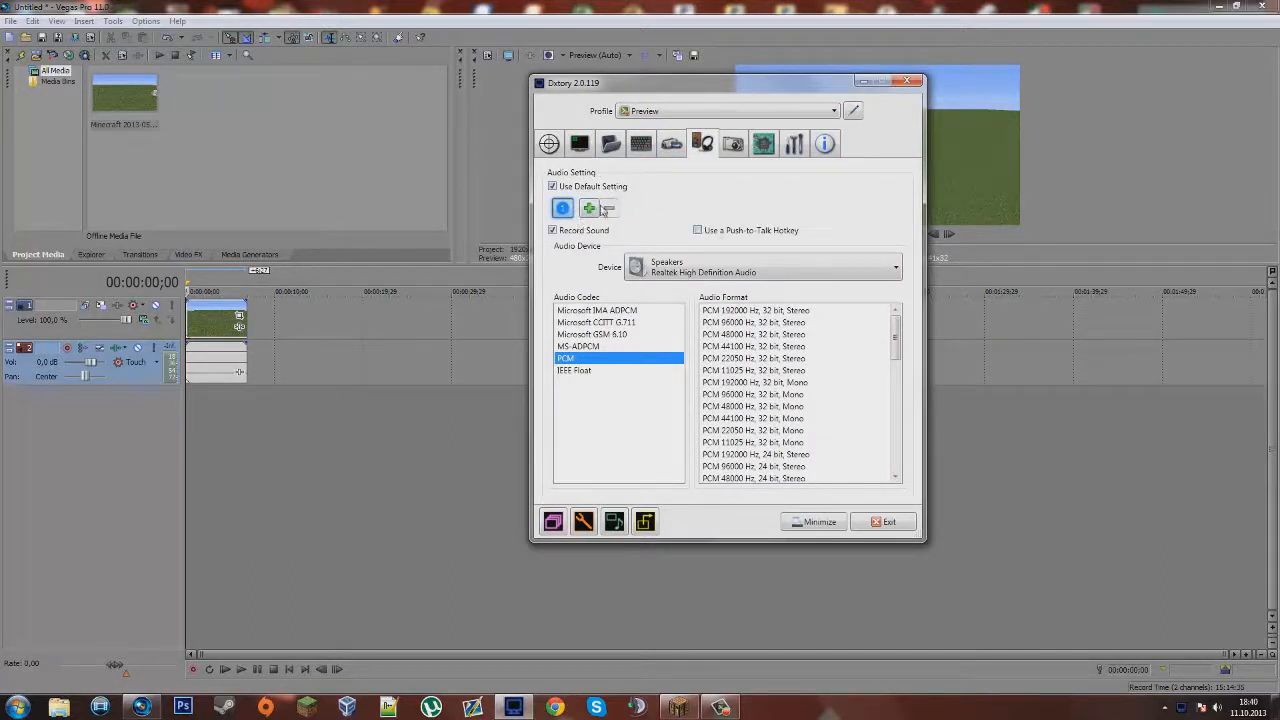
pyautogui.click(589, 208)
pyautogui.click(585, 208)
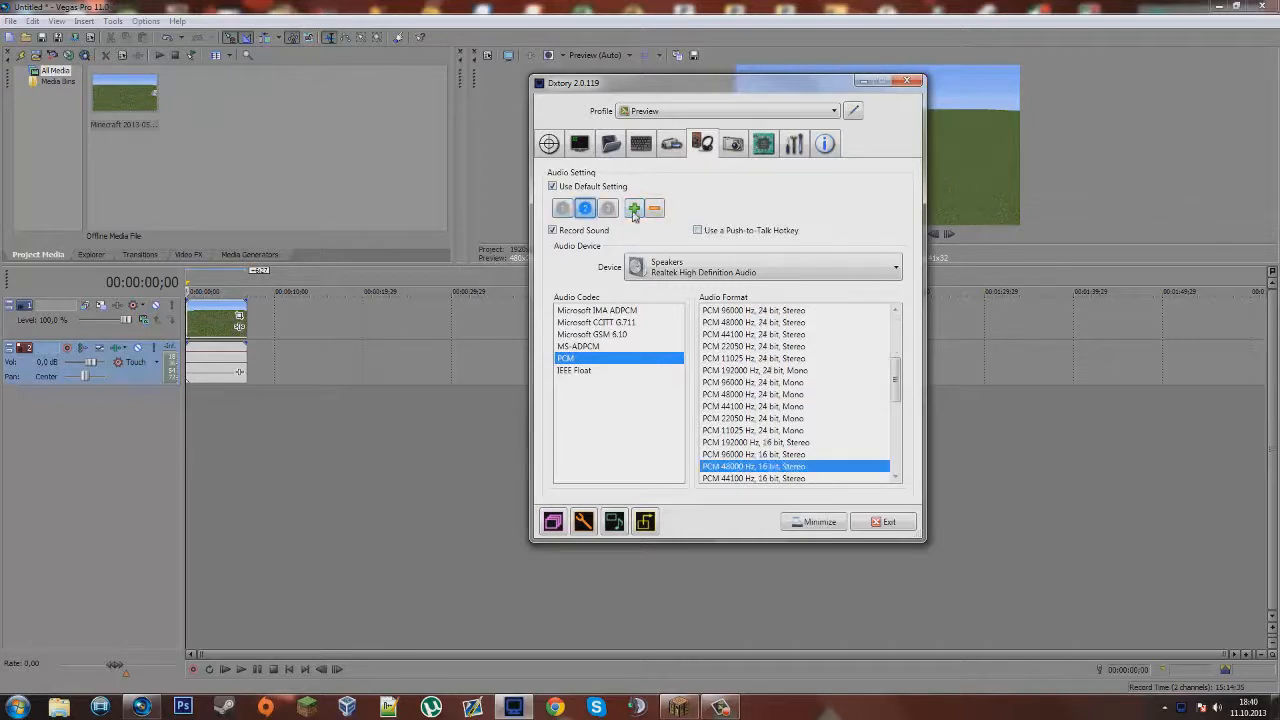
pyautogui.click(568, 208)
pyautogui.click(585, 208)
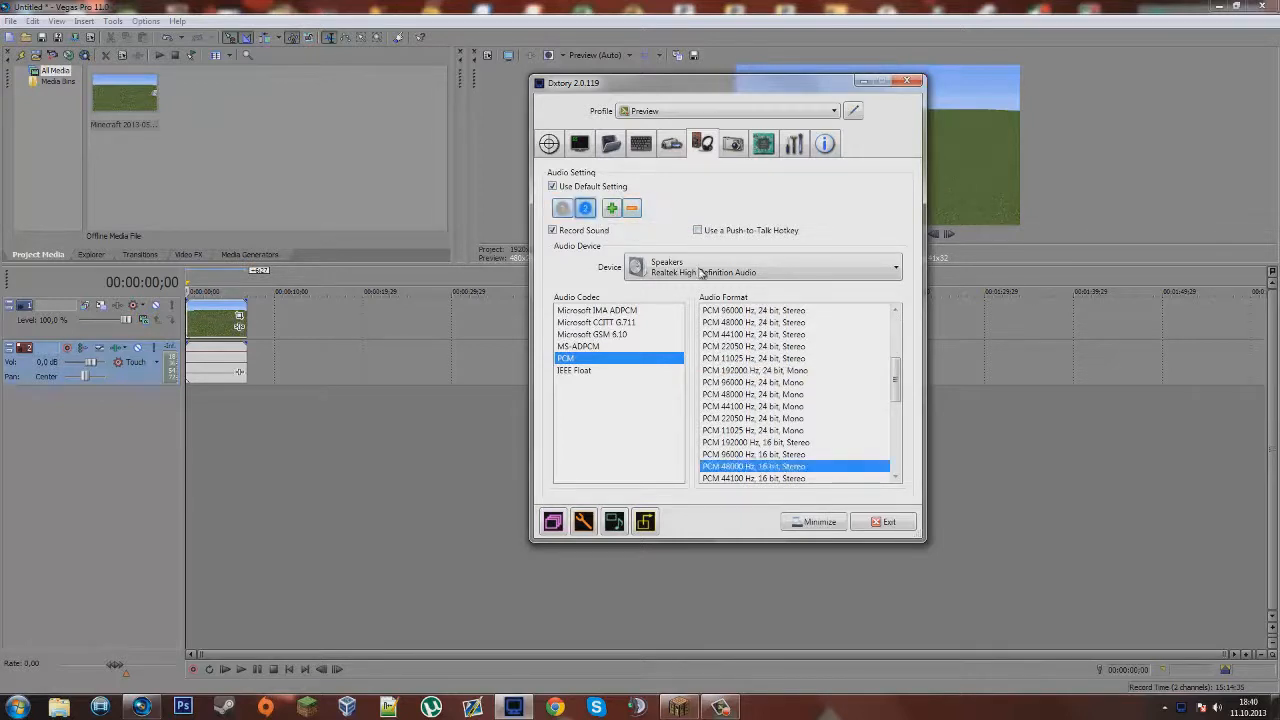
# Set the second stream's device to the Realtek High Definition Audio microphone with format PCM 192000 Hz, 24 bit, Stereo
pyautogui.click(680, 267)
pyautogui.click(711, 365)
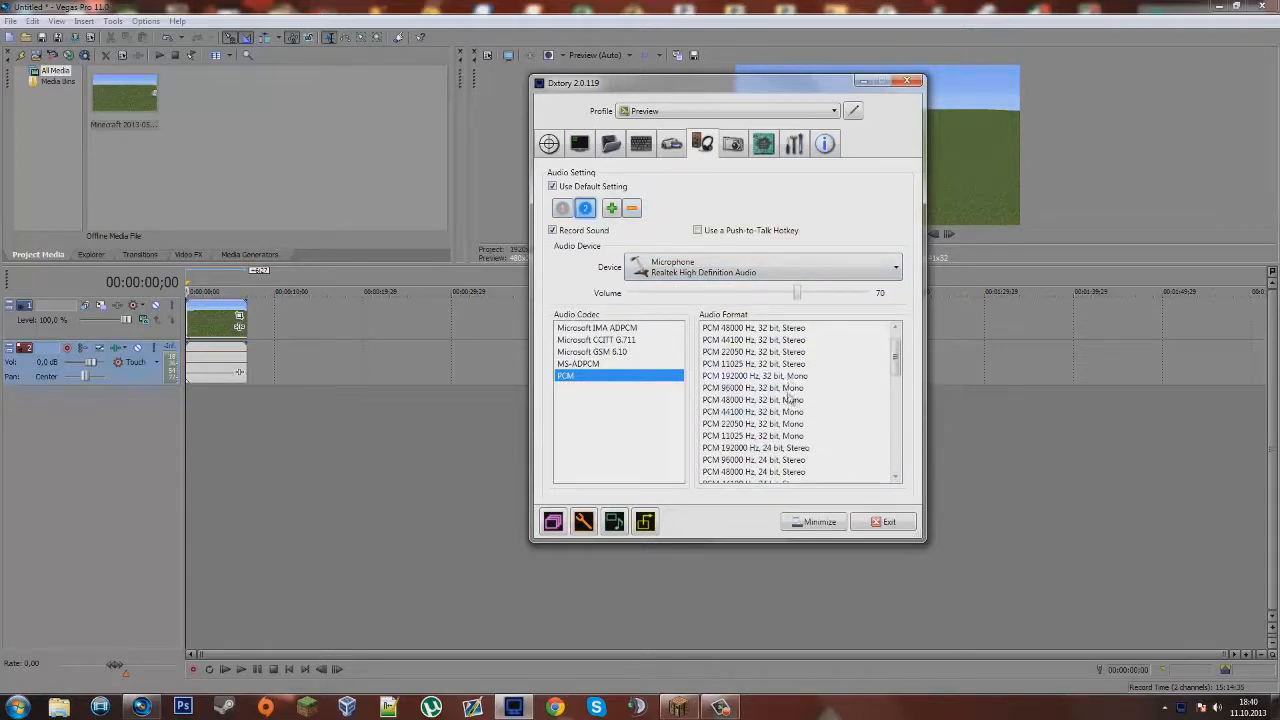
pyautogui.click(790, 448)
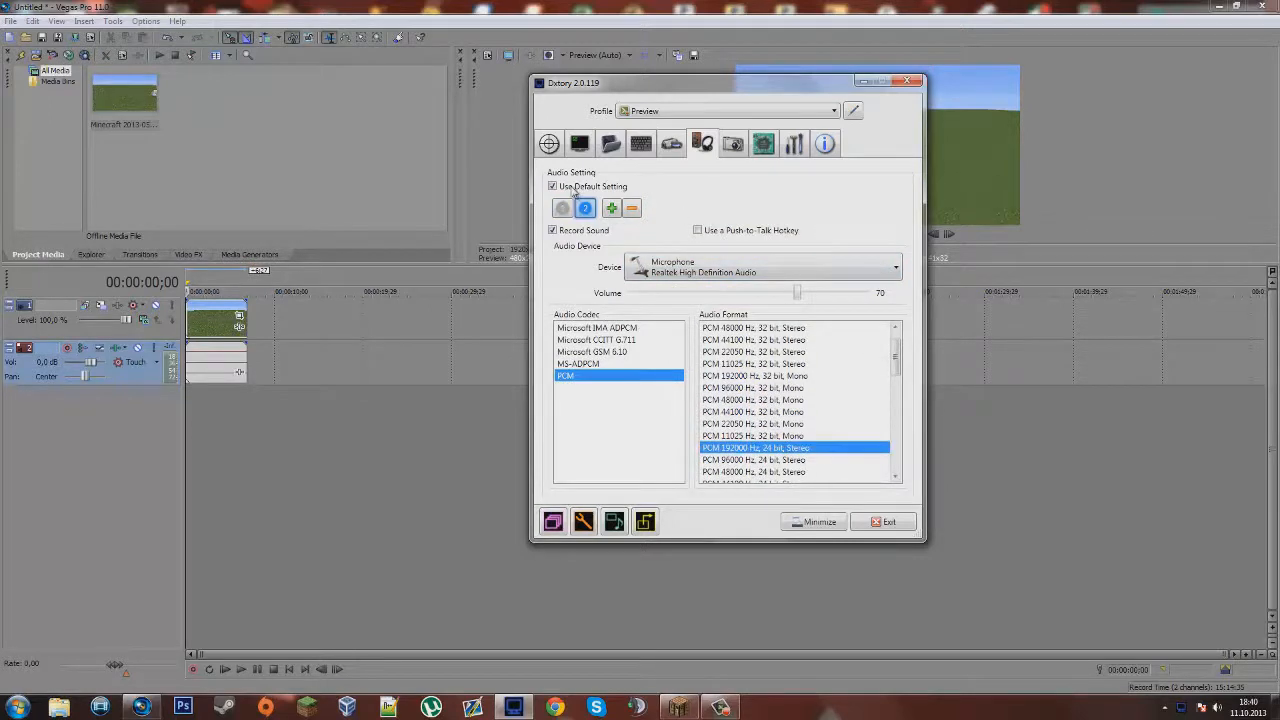
# Turn off Use Default Setting and set the first stream, the speakers, to PCM 192000 Hz, 24 bit, Mono
pyautogui.click(563, 208)
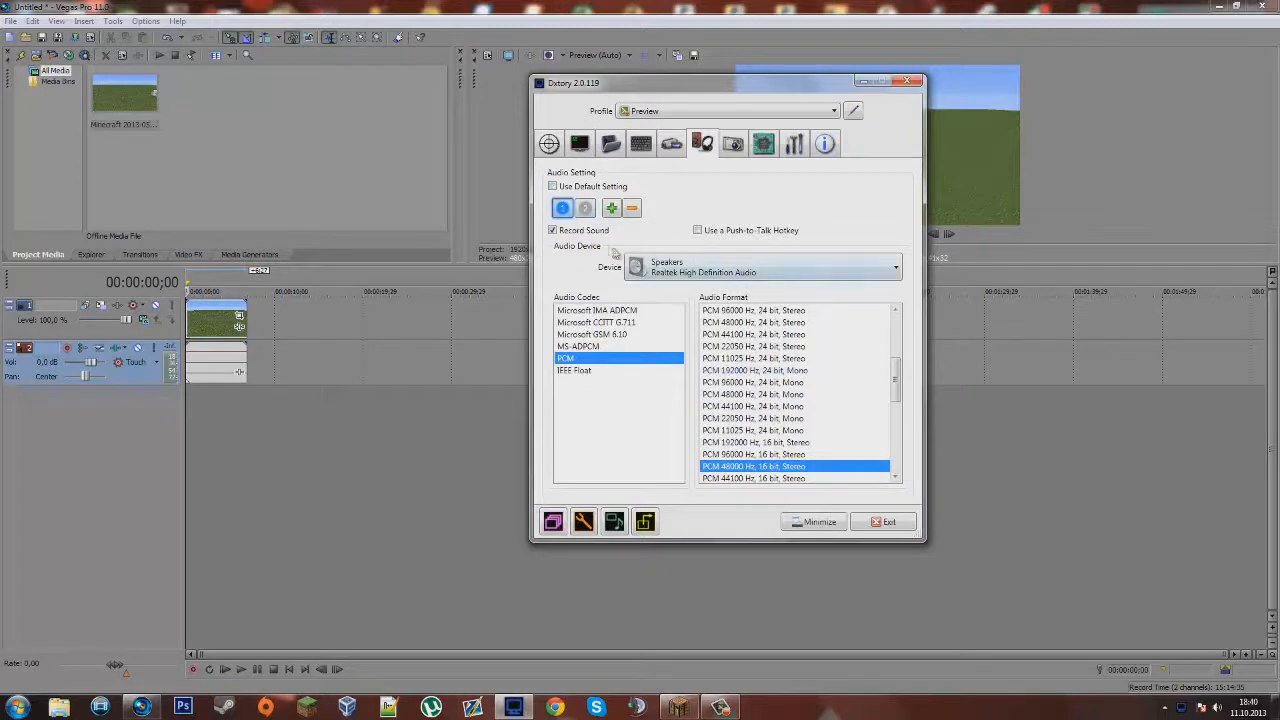
pyautogui.click(586, 208)
pyautogui.click(562, 208)
pyautogui.click(790, 370)
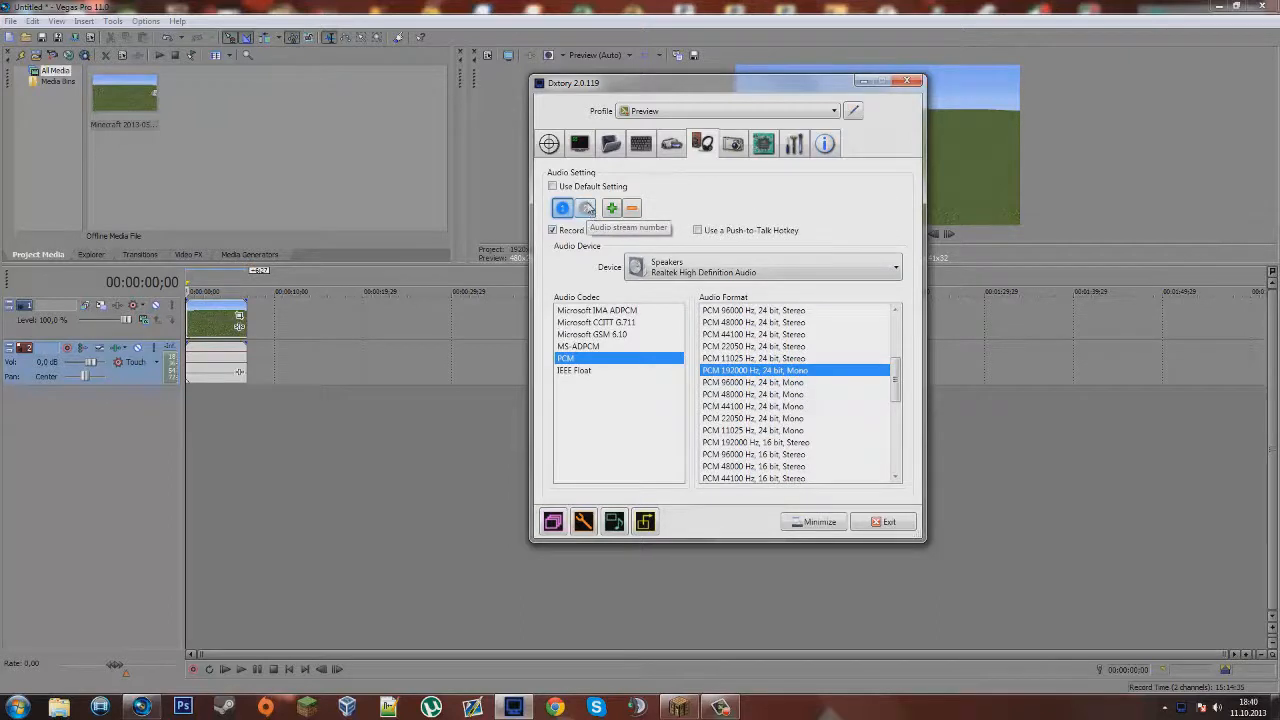
pyautogui.click(588, 207)
pyautogui.click(568, 210)
# Return to Vegas Pro, check Dxtory's audio stream settings once more and minimize its window
pyautogui.click(299, 58)
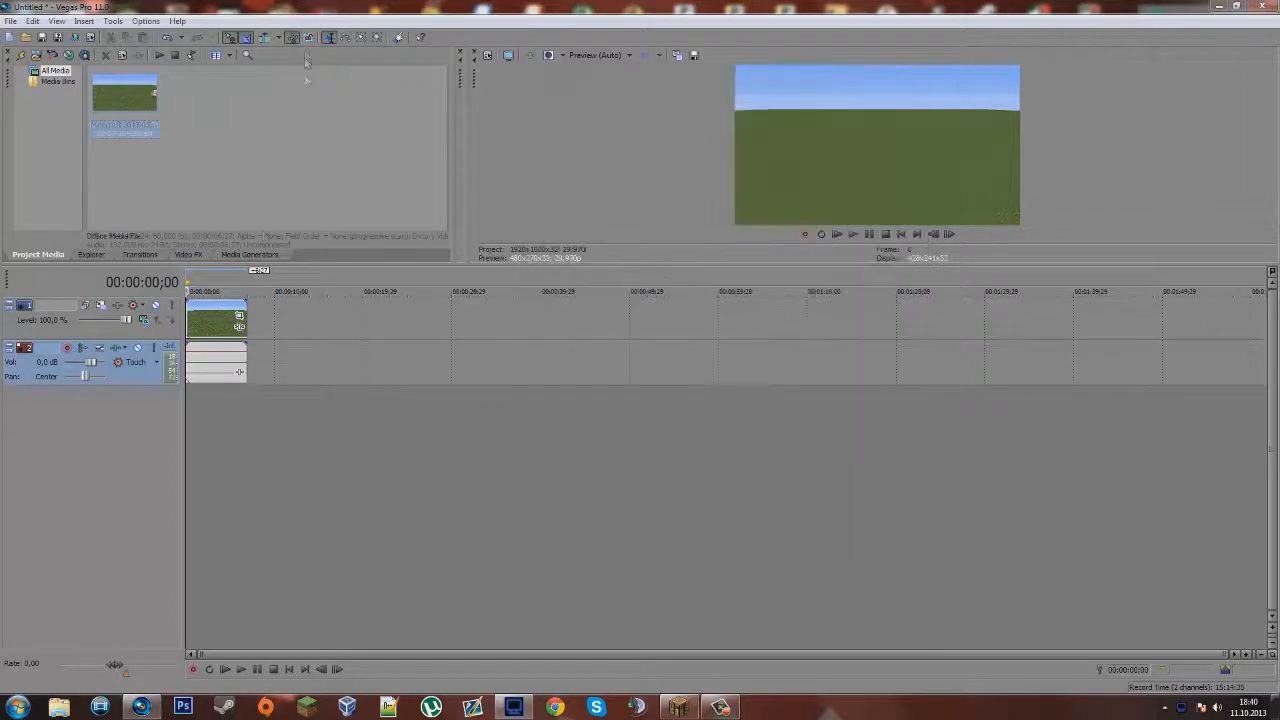
pyautogui.click(240, 343)
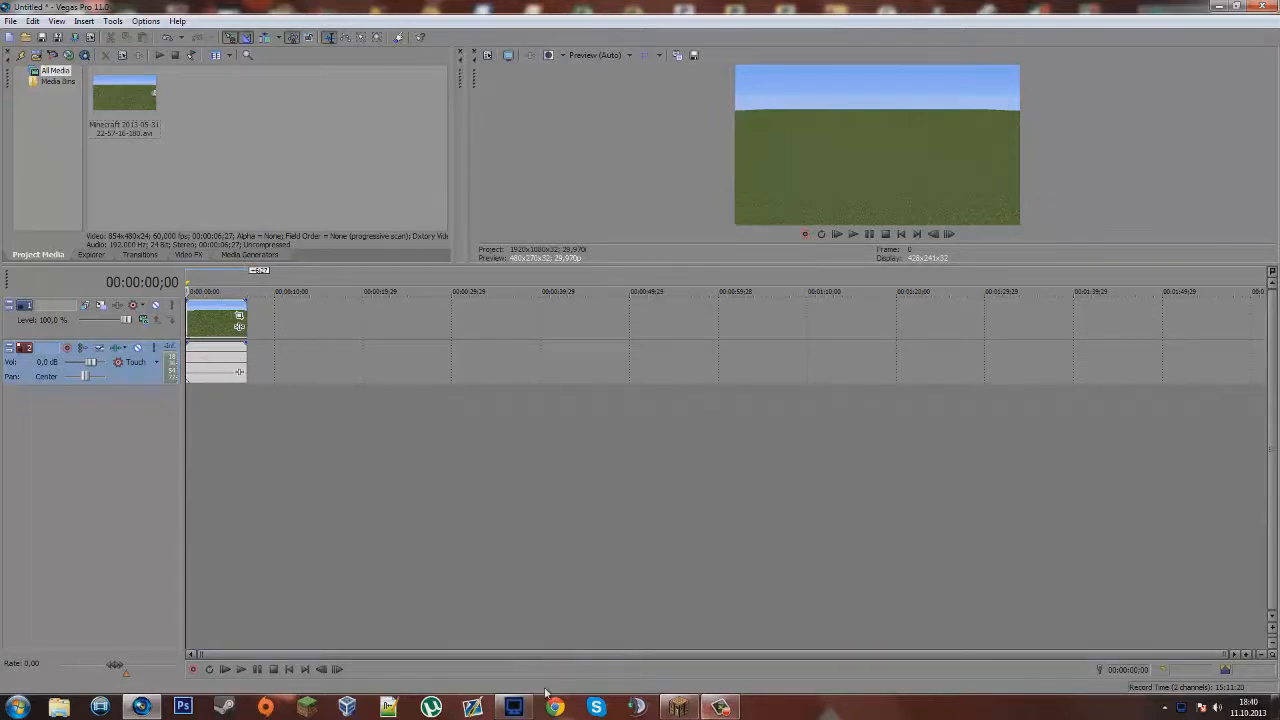
pyautogui.click(513, 707)
pyautogui.moveTo(667, 88); pyautogui.dragTo(793, 103)
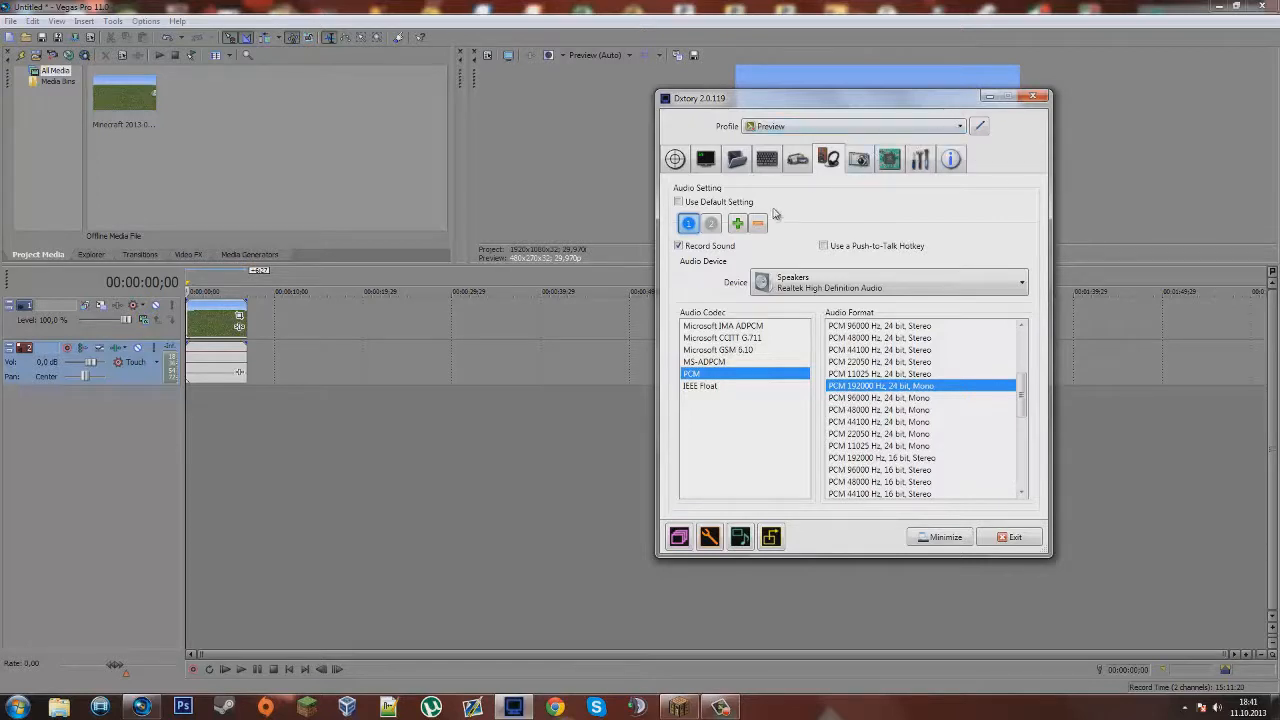
pyautogui.click(989, 97)
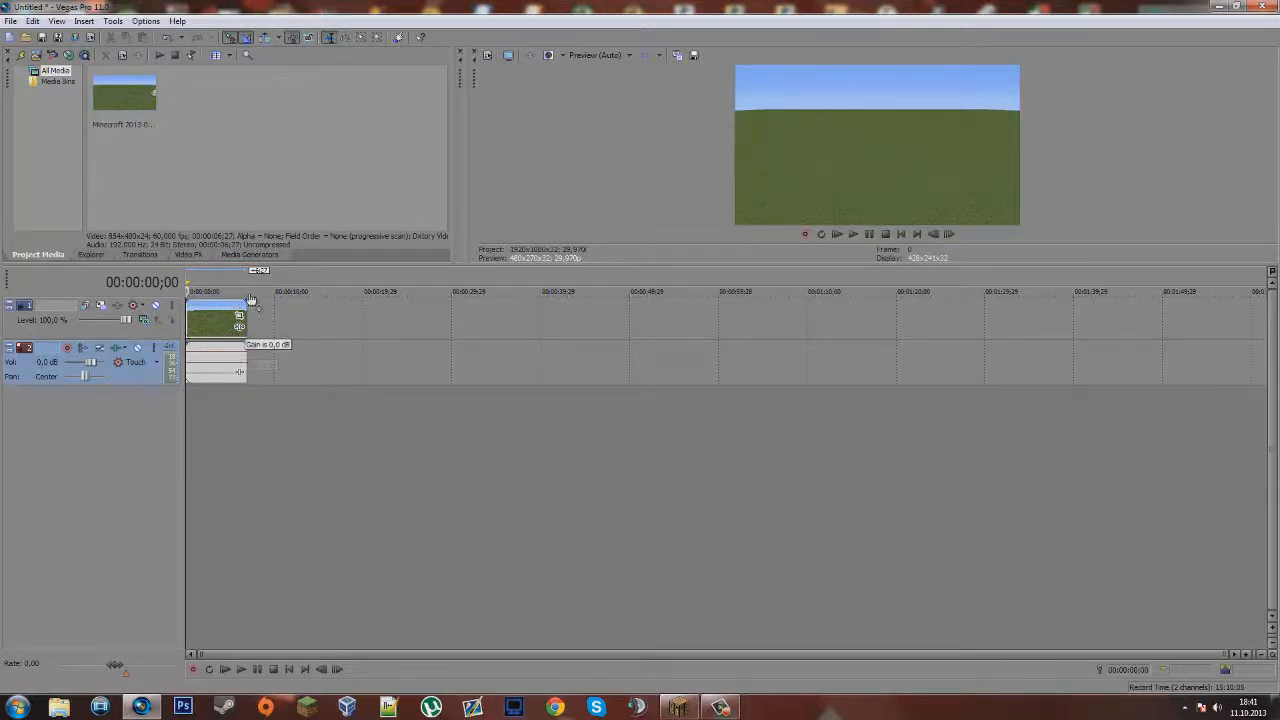
# Play the Minecraft clip from its start and stop at 00:00:02;25
pyautogui.scroll(10, 350, 395)
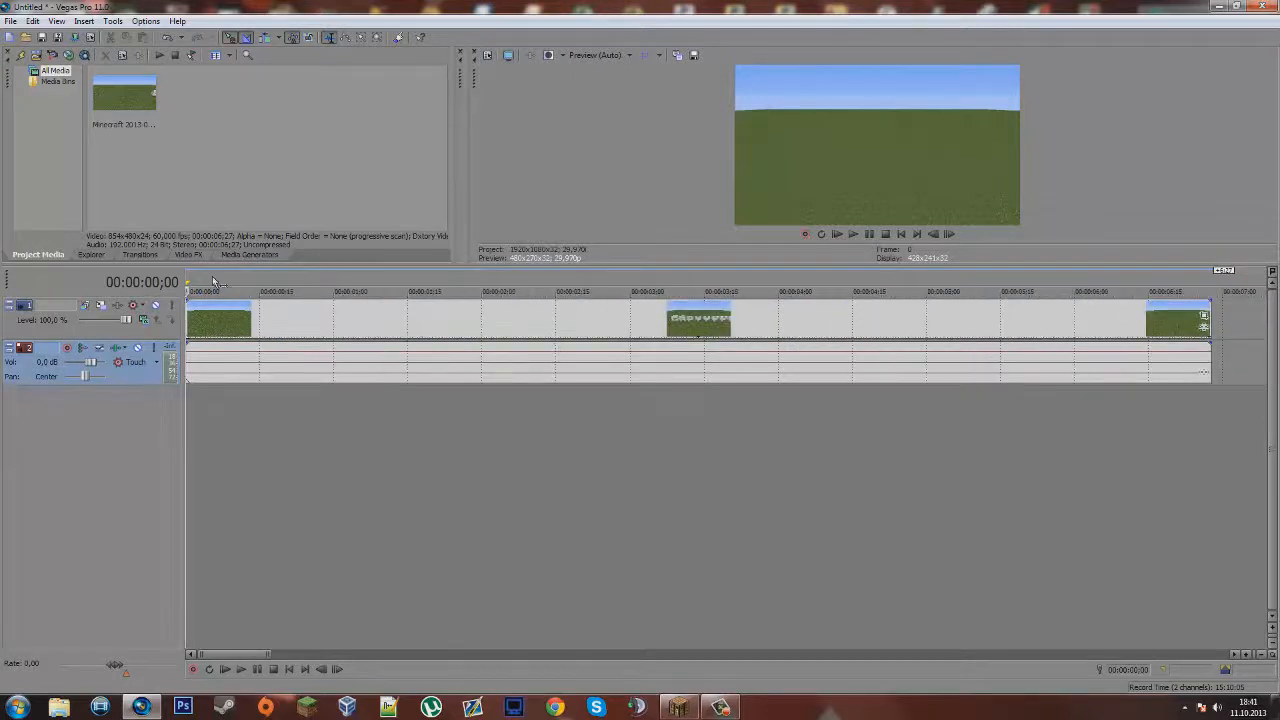
pyautogui.press('space')
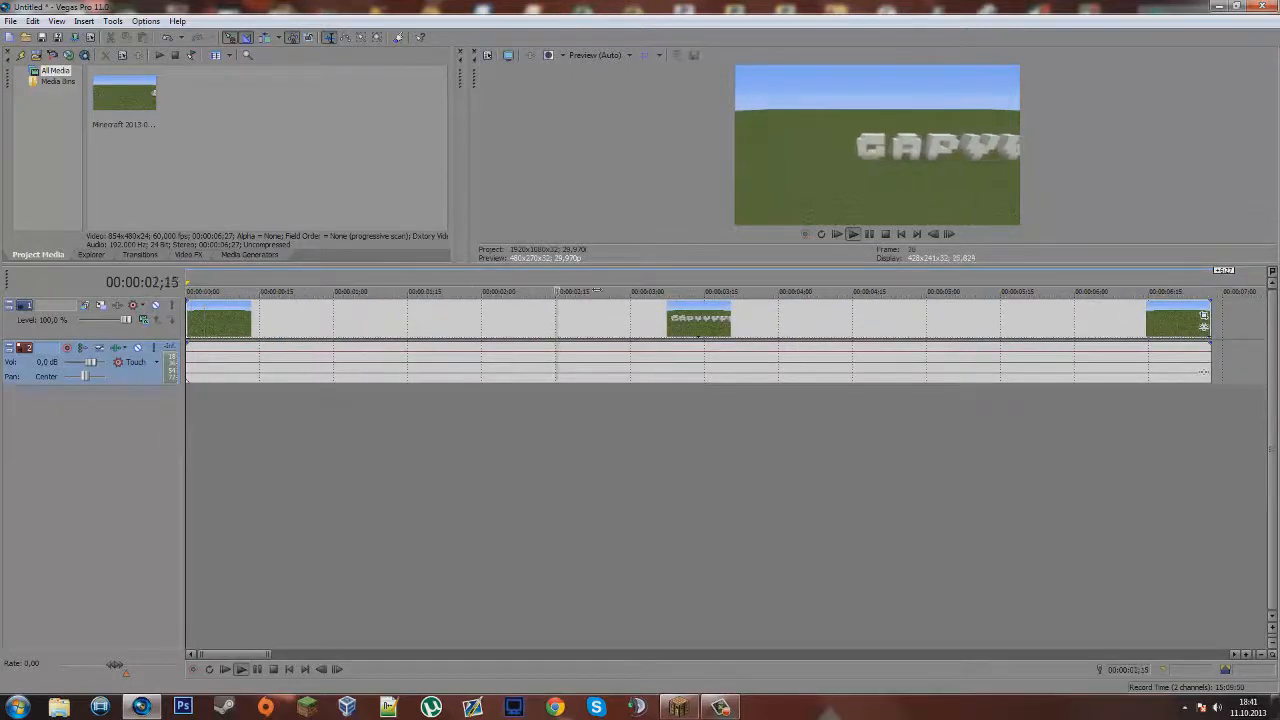
pyautogui.moveTo(723, 291); pyautogui.dragTo(604, 291)
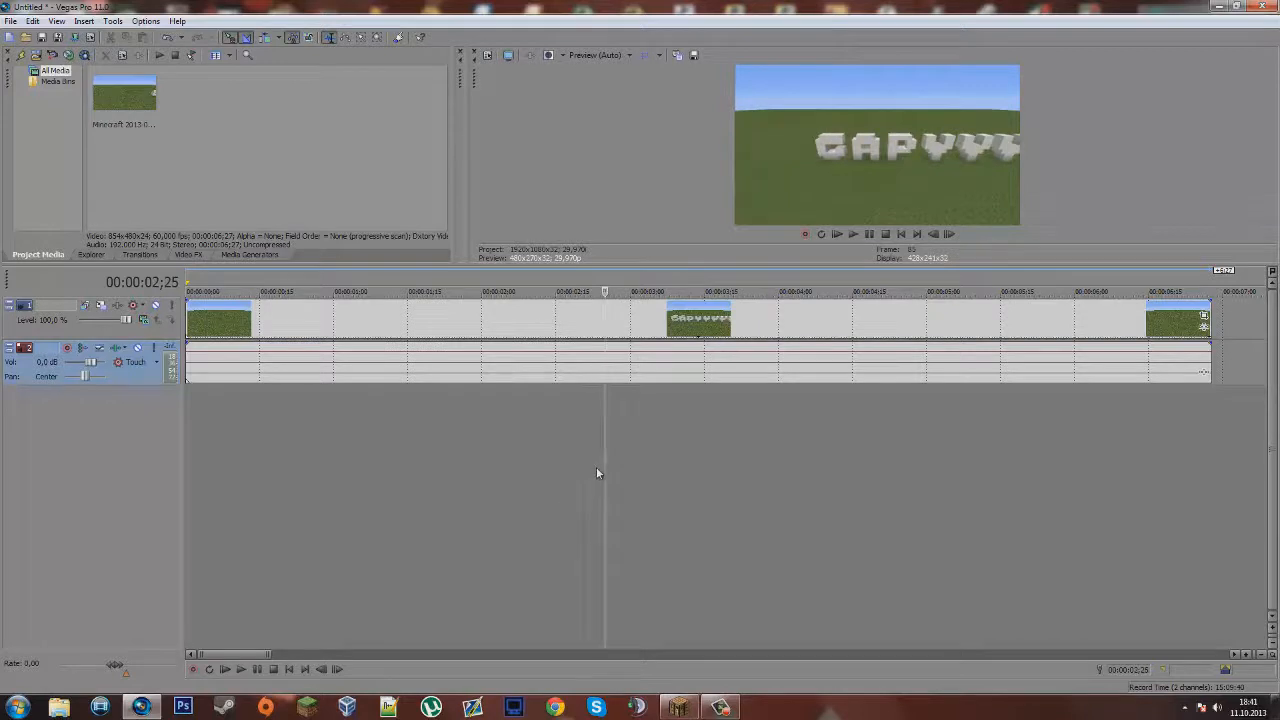
# Split the clip and its audio at 00:00:03;12 and again at 00:00:03;17
pyautogui.moveTo(604, 460); pyautogui.dragTo(689, 410)
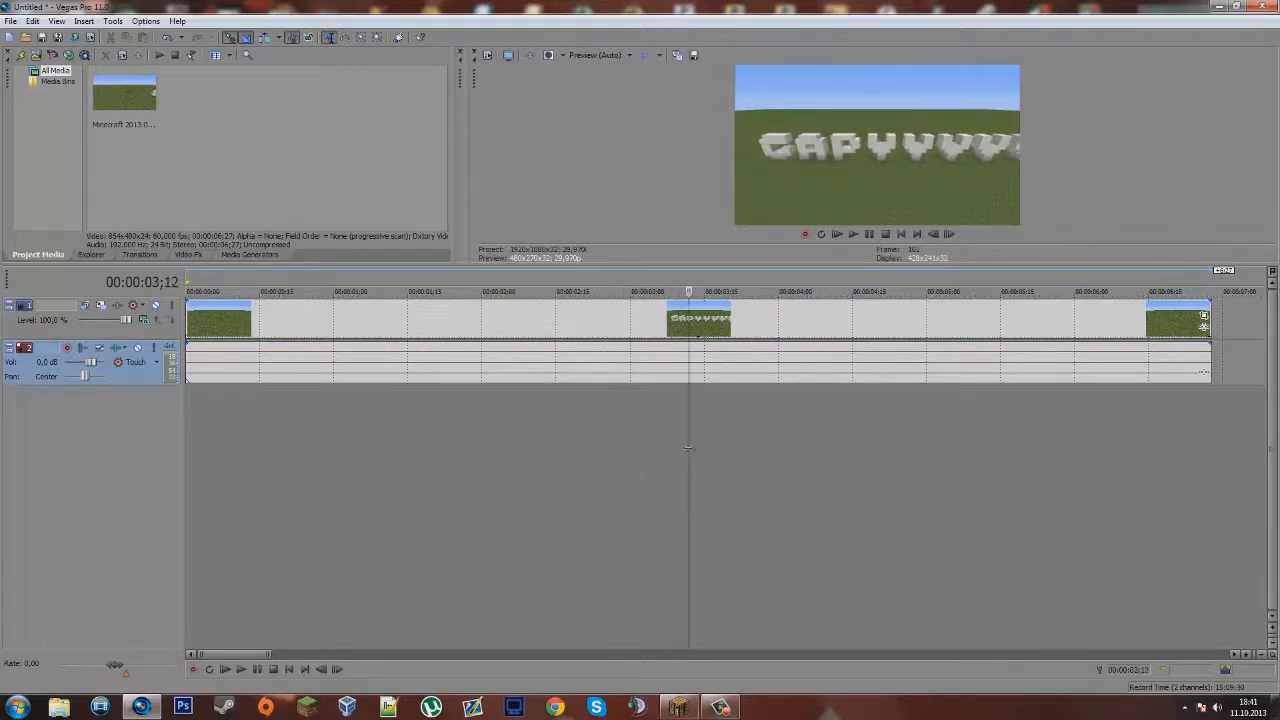
pyautogui.hotkey('ctrl', 'v')
pyautogui.rightClick(752, 430)
pyautogui.click(714, 408)
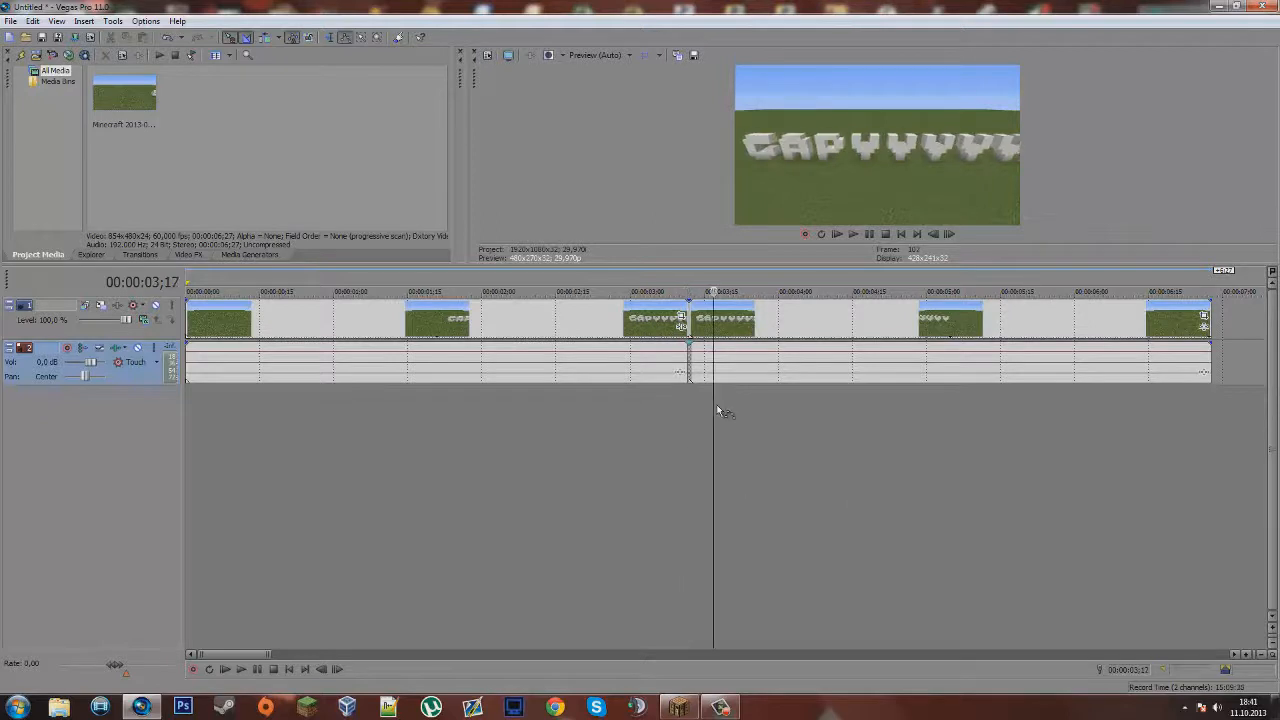
pyautogui.hotkey('ctrl', 'v')
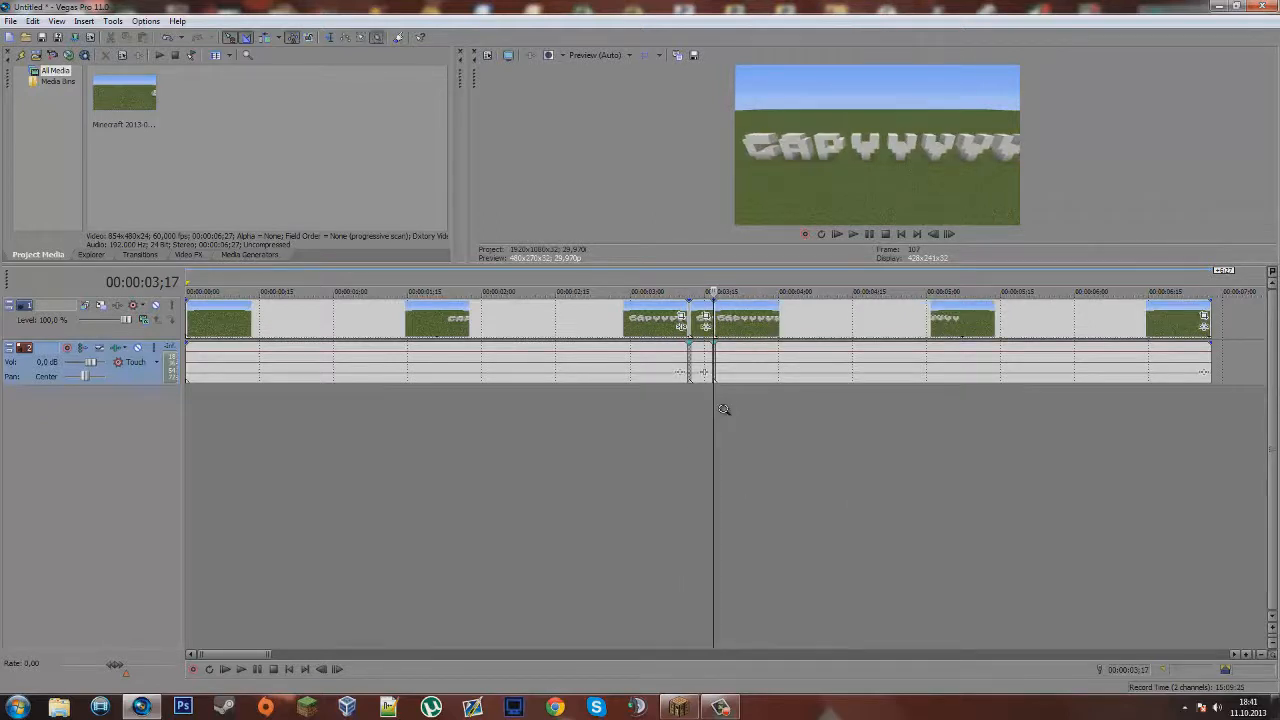
# Delete the short segment between the two splits
pyautogui.press('d')
pyautogui.press('Left')
pyautogui.press('Left')
pyautogui.press('Left')
pyautogui.press('Left')
pyautogui.press('Left')
pyautogui.press('Left')
pyautogui.press('Left')
pyautogui.press('Left')
pyautogui.press('Left')
pyautogui.press('Left')
pyautogui.press('Left')
pyautogui.press('Left')
pyautogui.press('Left')
pyautogui.press('Left')
pyautogui.click(695, 318)
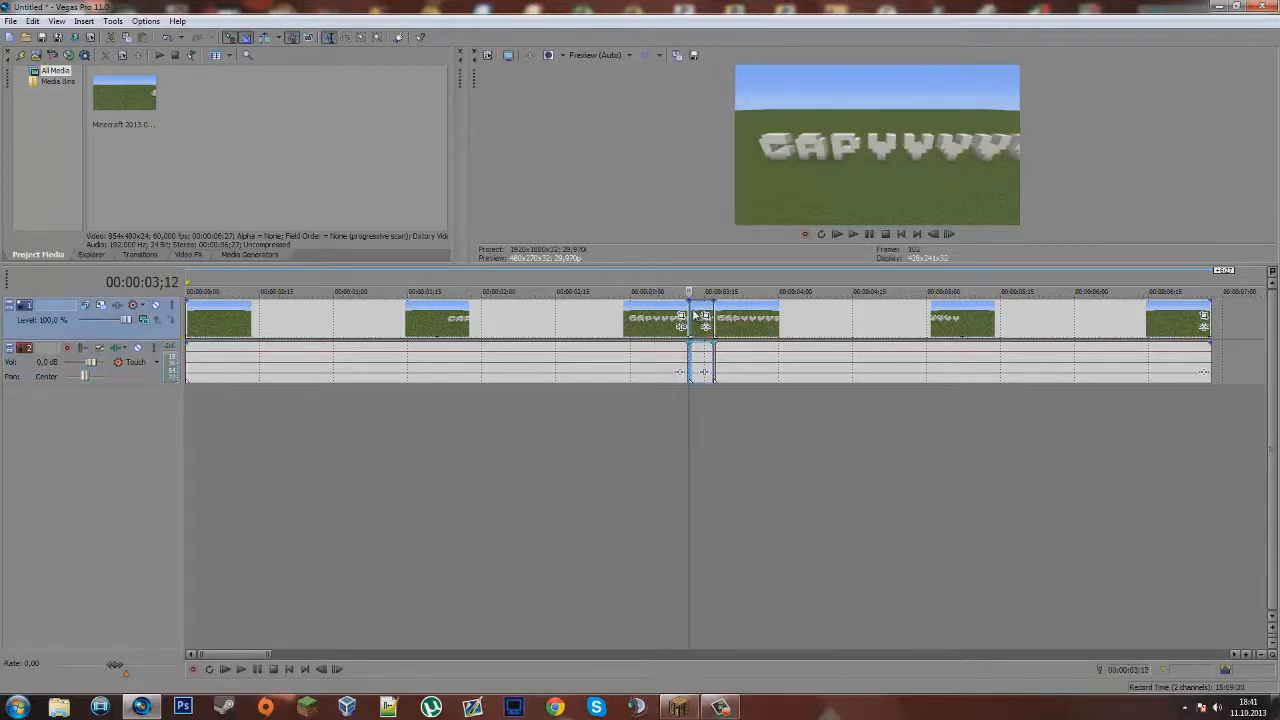
pyautogui.press('Delete')
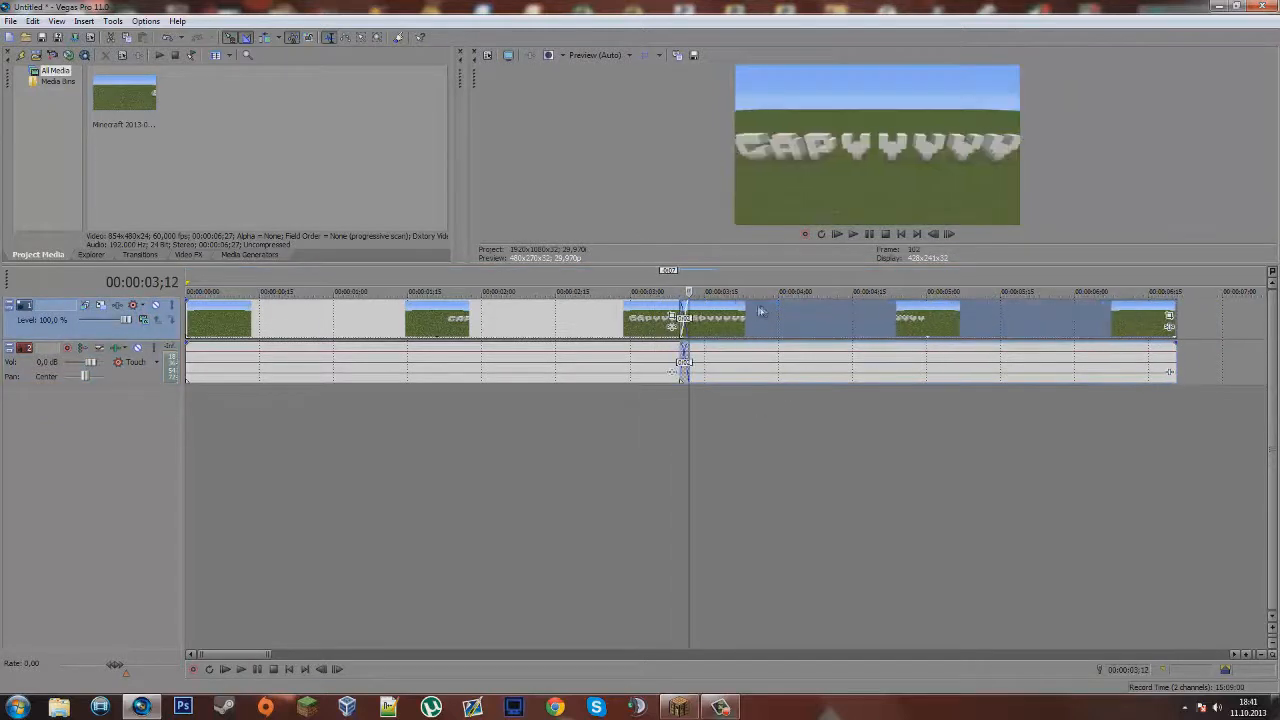
# Move the second part of the clip earlier so it overlaps the first part by about 20 frames as a crossfade
pyautogui.press('Right')
pyautogui.press('Right')
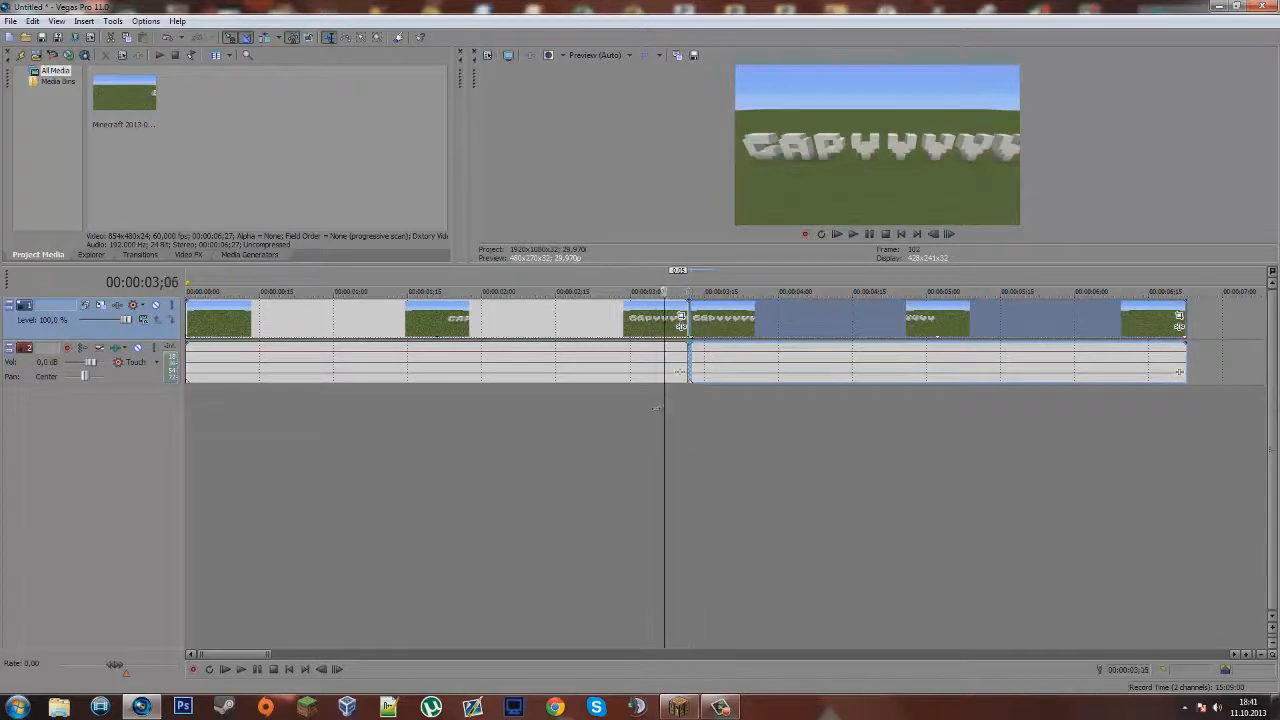
pyautogui.moveTo(699, 397); pyautogui.dragTo(660, 385)
pyautogui.moveTo(766, 329); pyautogui.dragTo(675, 317)
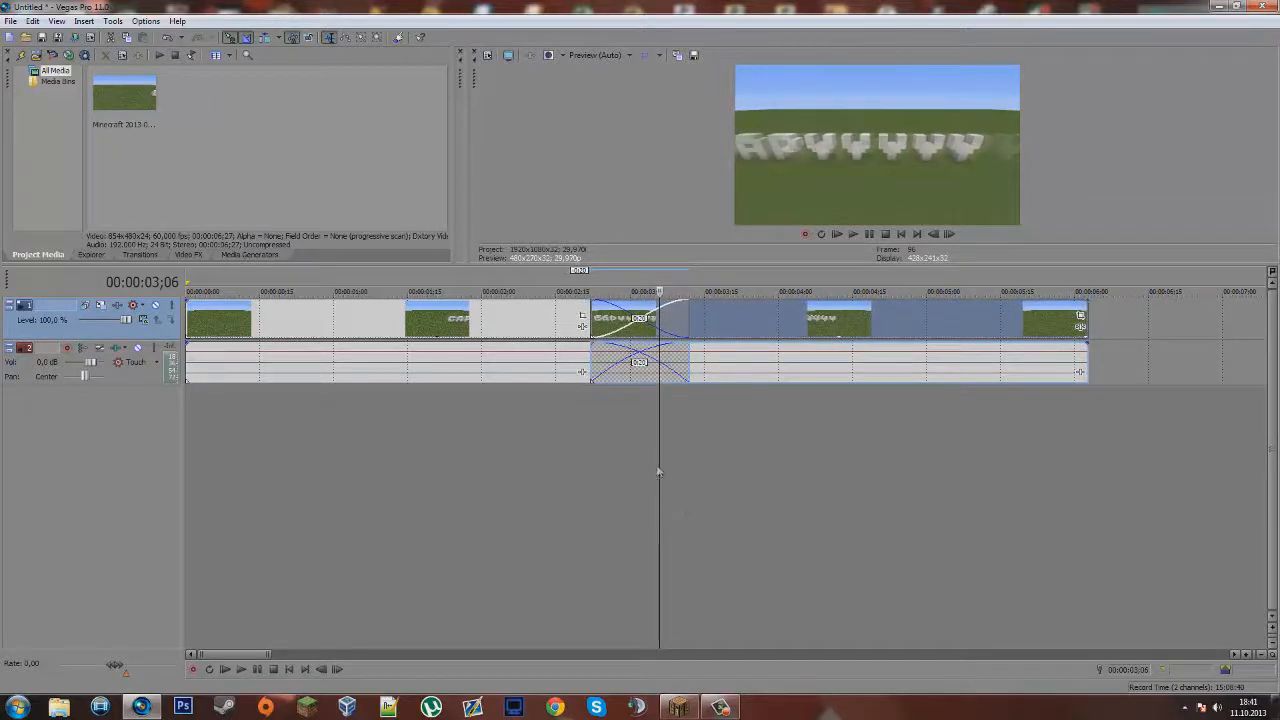
# Play the edited timeline from the start through the crossfade and pause in the second part
pyautogui.hotkey('ctrl', 'Home')
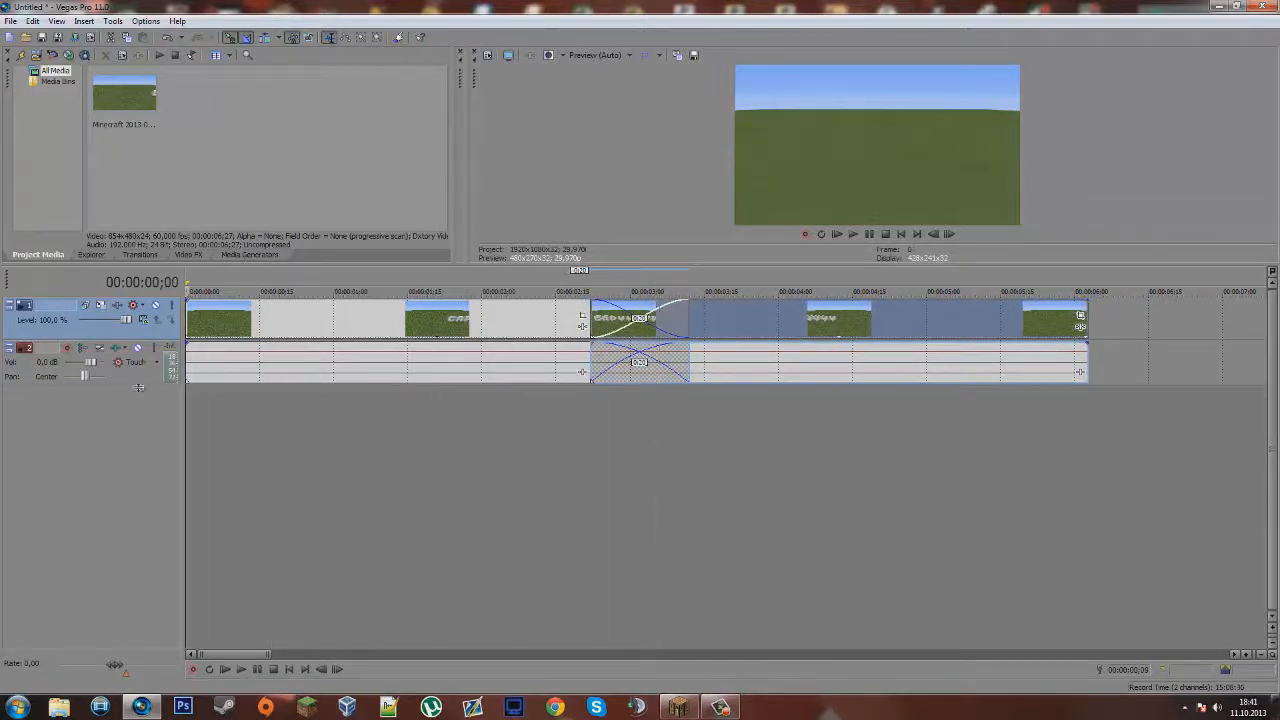
pyautogui.click(853, 234)
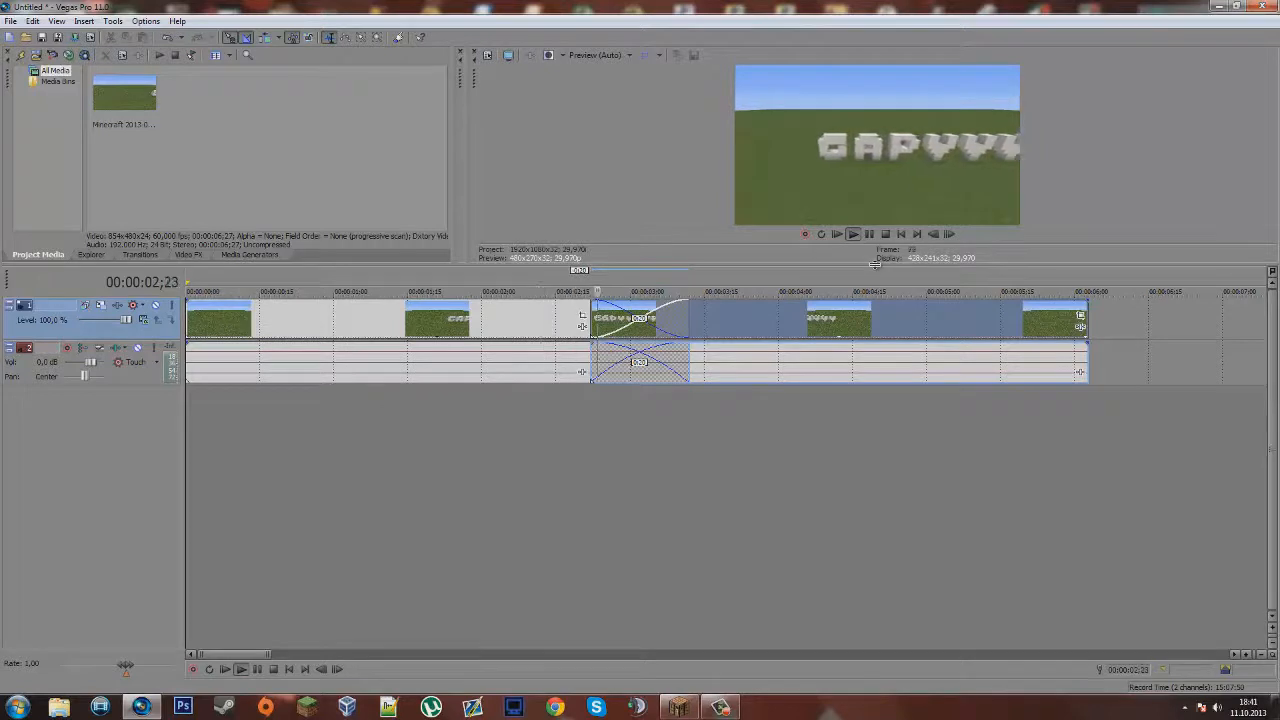
pyautogui.click(869, 234)
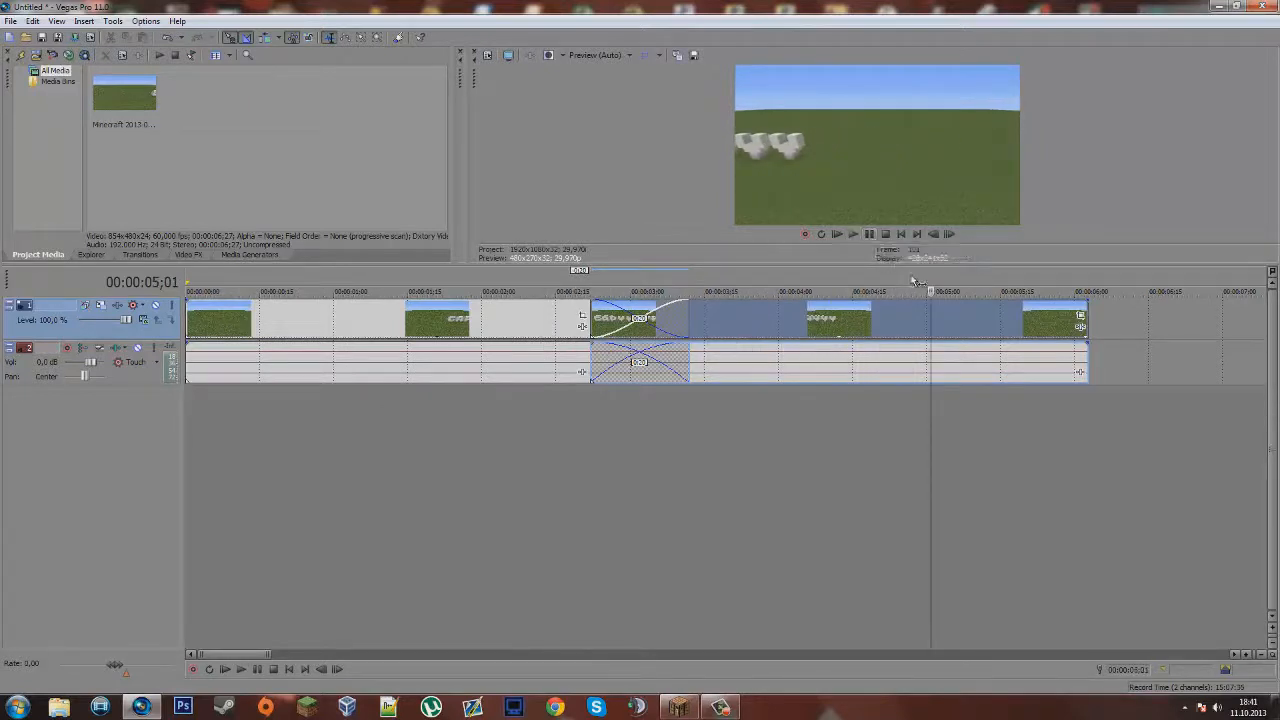
# Step forward and backward frame by frame through the second part of the clip around 00:00:05;02
pyautogui.click(949, 236)
pyautogui.click(949, 236)
pyautogui.click(949, 236)
pyautogui.click(948, 236)
pyautogui.click(948, 236)
pyautogui.click(948, 236)
pyautogui.click(948, 236)
pyautogui.click(948, 236)
pyautogui.click(948, 236)
pyautogui.click(946, 236)
pyautogui.click(946, 236)
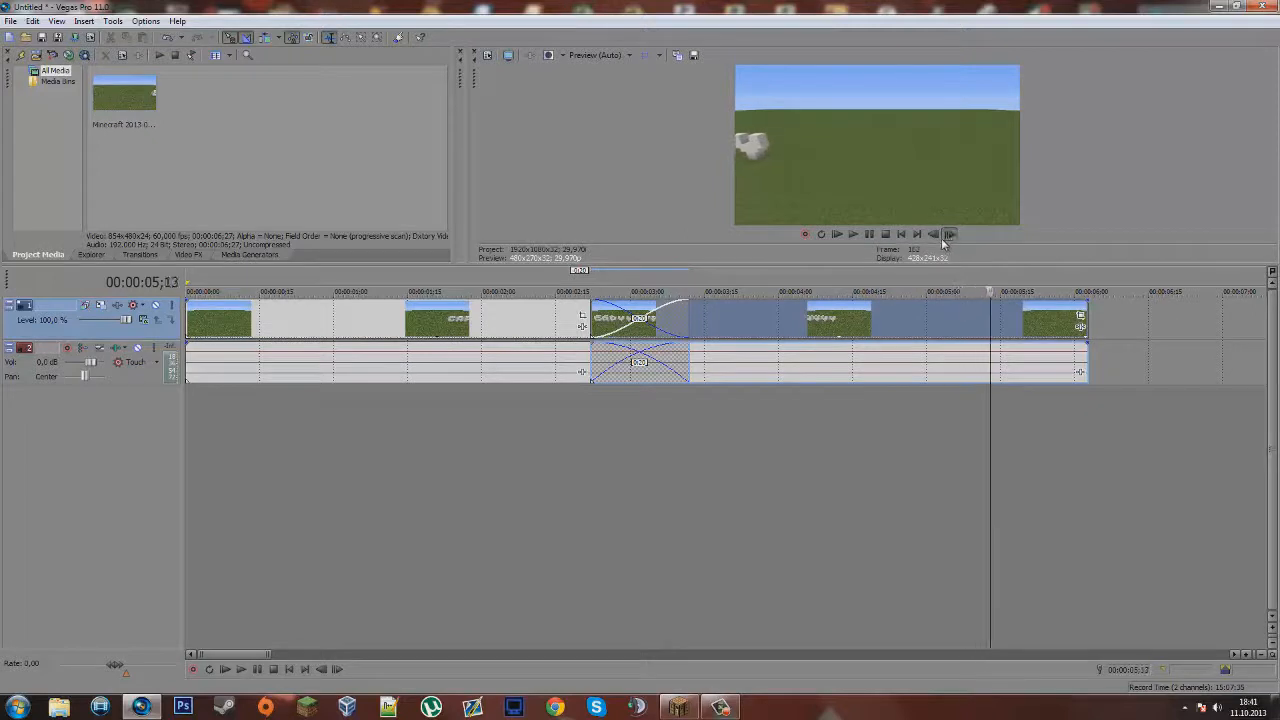
pyautogui.click(934, 236)
pyautogui.click(934, 236)
pyautogui.click(934, 236)
pyautogui.click(934, 236)
pyautogui.click(934, 236)
pyautogui.click(934, 236)
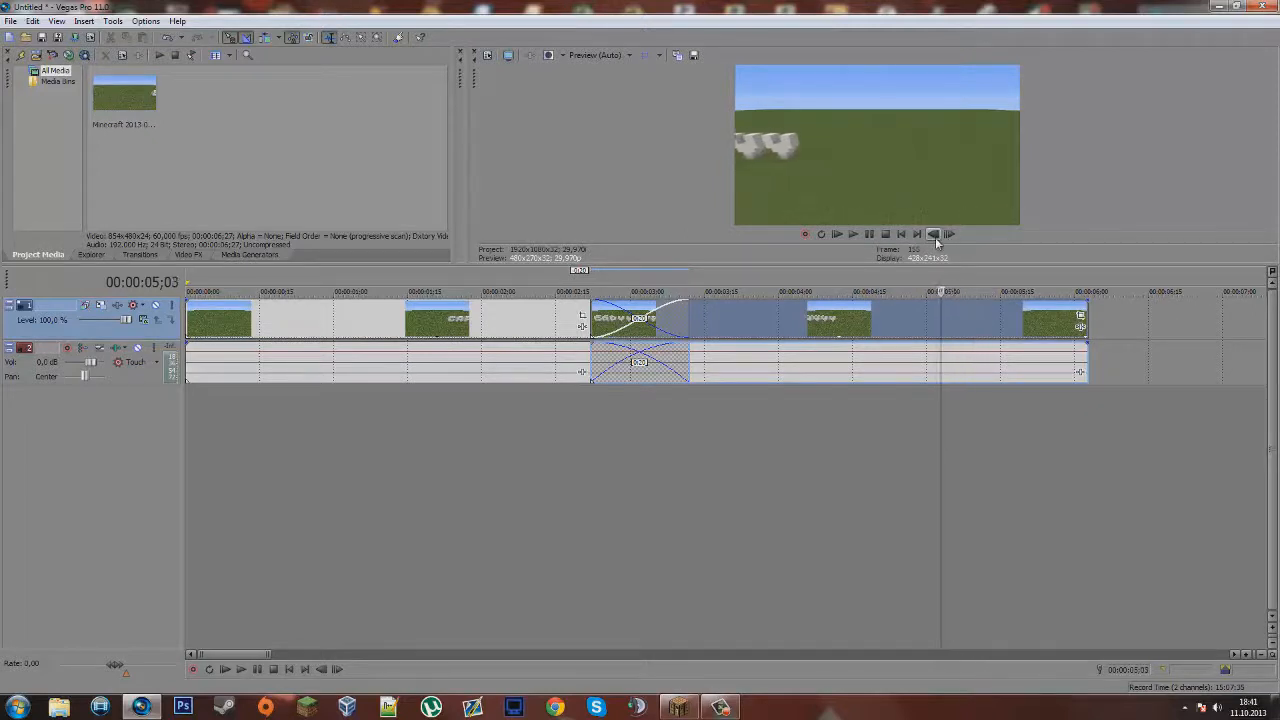
pyautogui.click(934, 236)
pyautogui.click(934, 236)
pyautogui.rightClick(1022, 323)
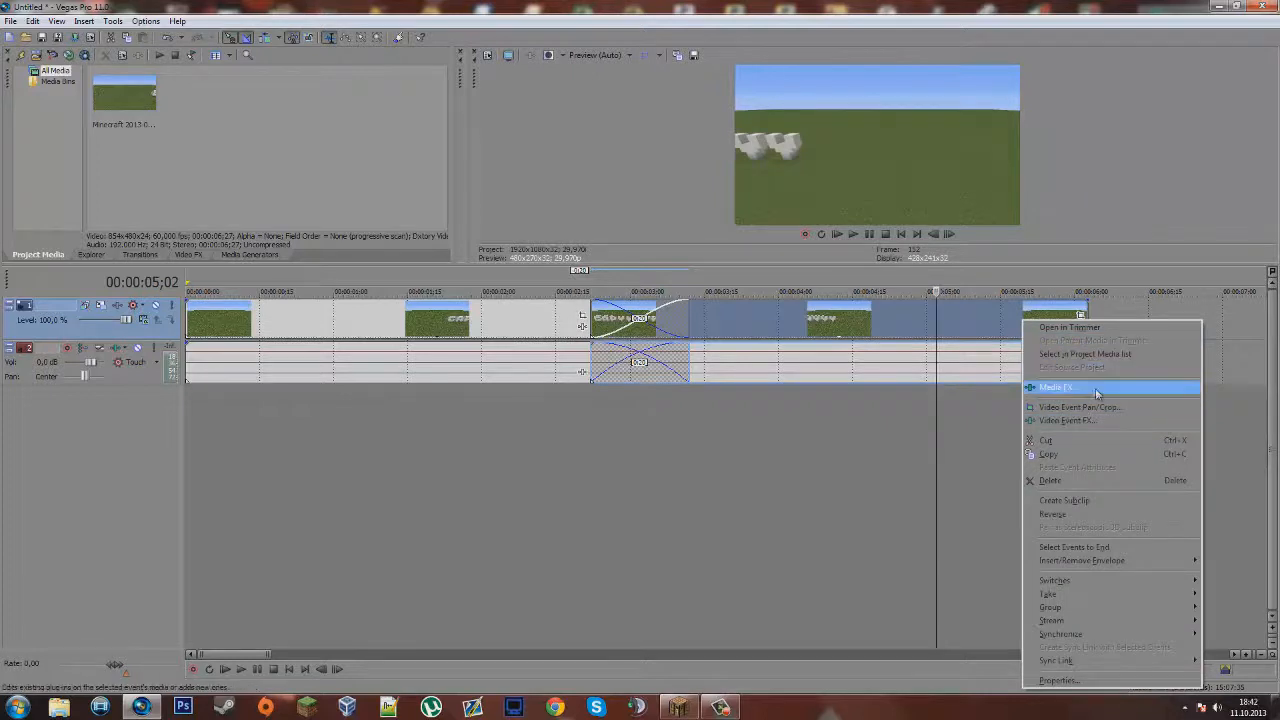
pyautogui.click(1090, 387)
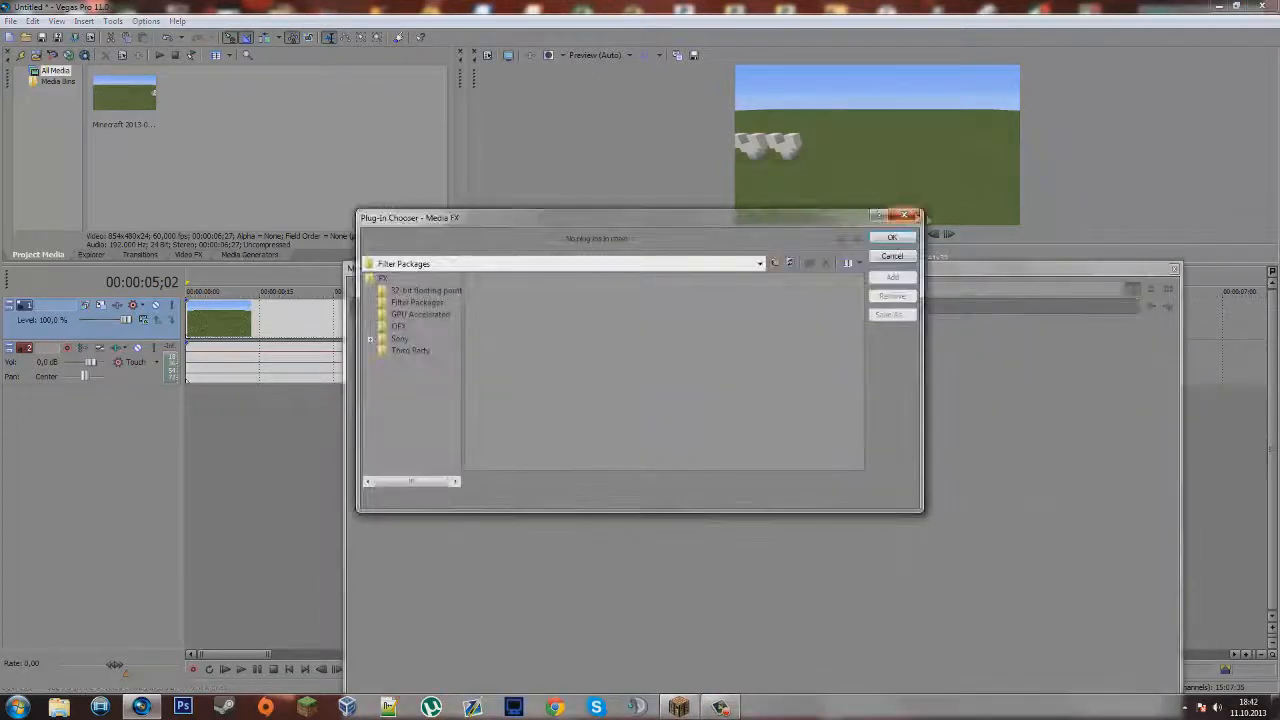
pyautogui.click(905, 215)
# In Event Pan/Crop for the second part of the clip, shrink the crop frame to about 244 × 137 over the white block letters
pyautogui.rightClick(980, 320)
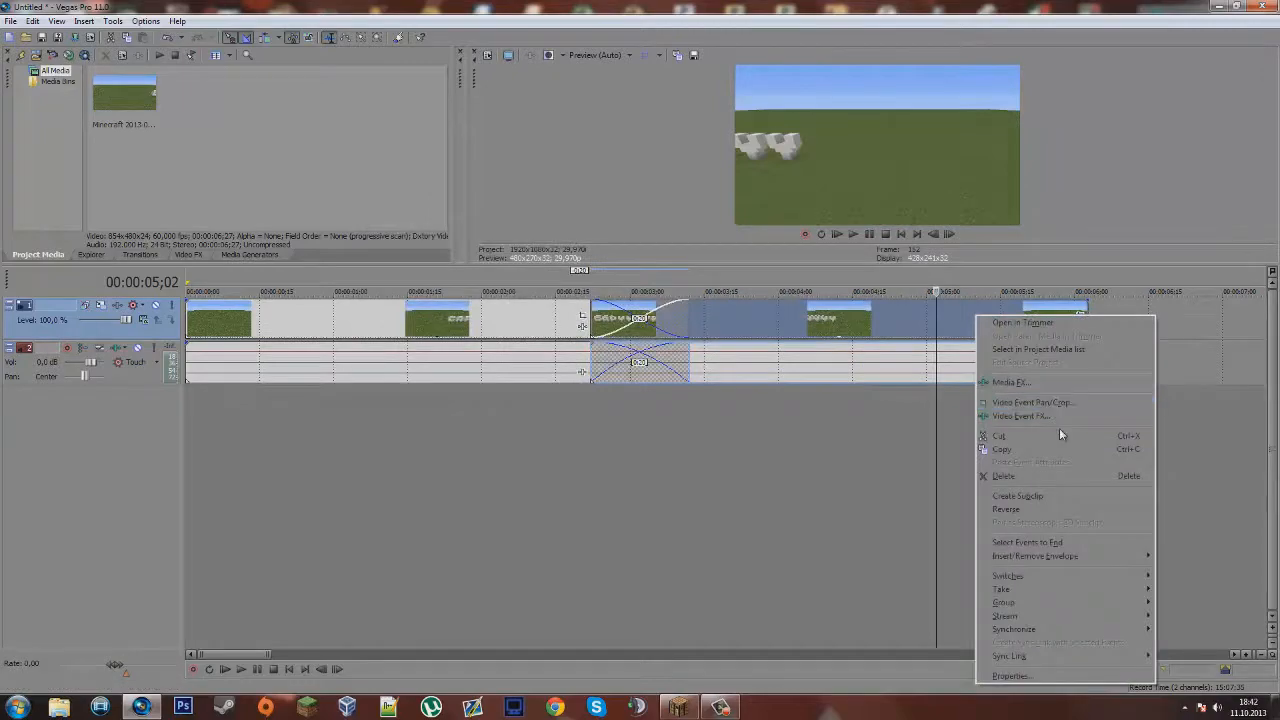
pyautogui.click(1063, 404)
pyautogui.moveTo(716, 280); pyautogui.dragTo(594, 186)
pyautogui.moveTo(472, 538); pyautogui.dragTo(578, 362)
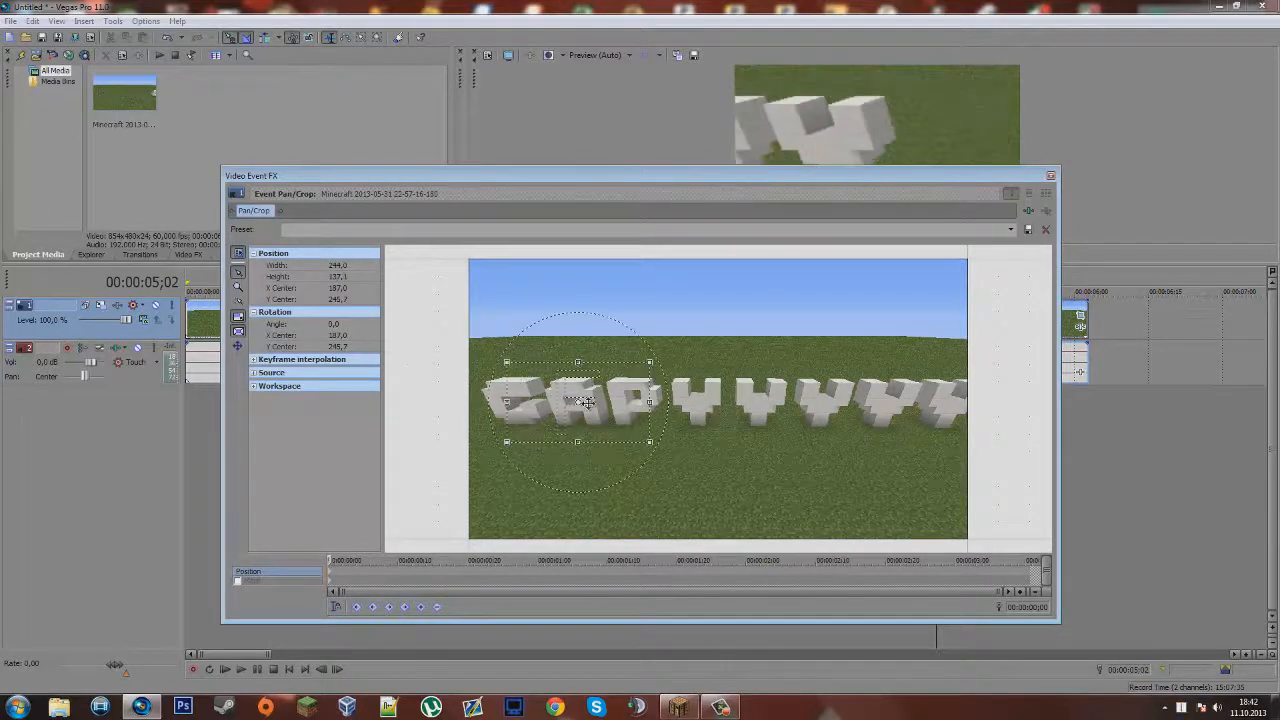
# Centre the crop frame at about X 129.9, Y 261.7 over the first letters, tilt it slightly and close the Pan/Crop settings
pyautogui.moveTo(811, 182); pyautogui.dragTo(728, 262)
pyautogui.moveTo(508, 465); pyautogui.dragTo(476, 474)
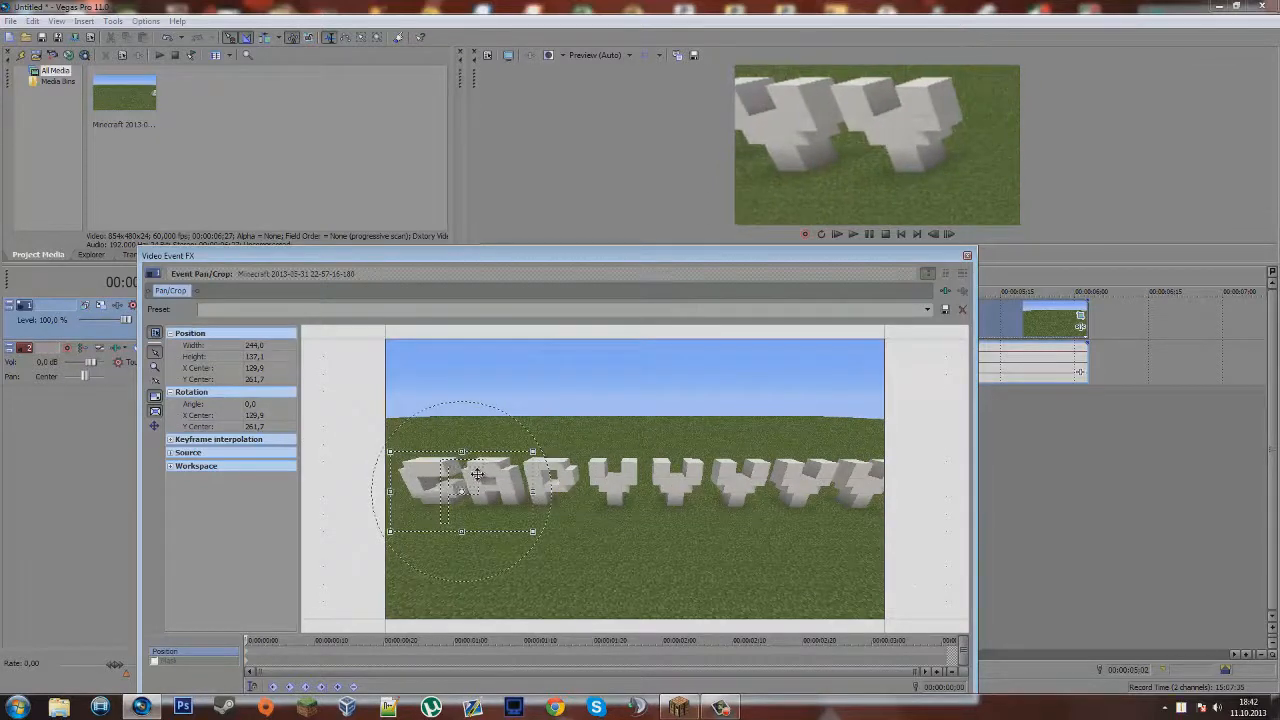
pyautogui.moveTo(541, 457); pyautogui.dragTo(596, 418)
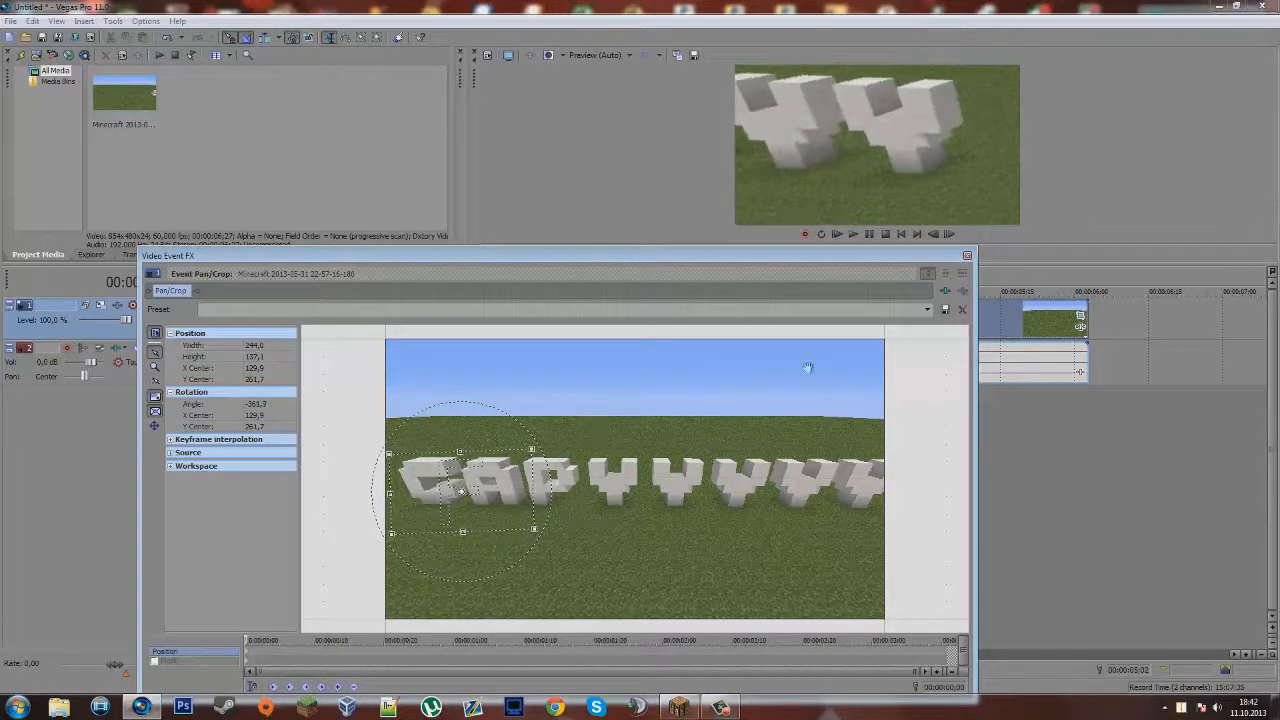
pyautogui.click(967, 255)
# Play the timeline from the start through the crossfade to check the zoomed-in second part
pyautogui.moveTo(936, 291); pyautogui.dragTo(407, 291)
pyautogui.hotkey('ctrl', 'Home')
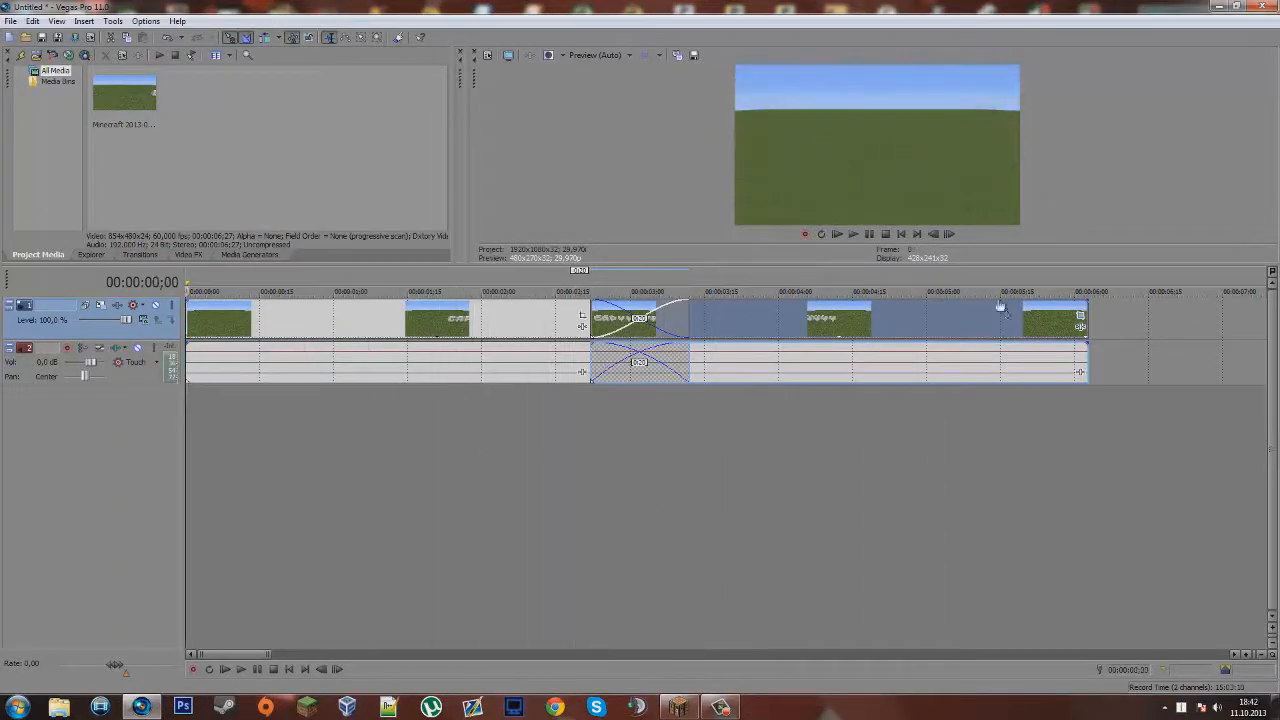
pyautogui.click(853, 234)
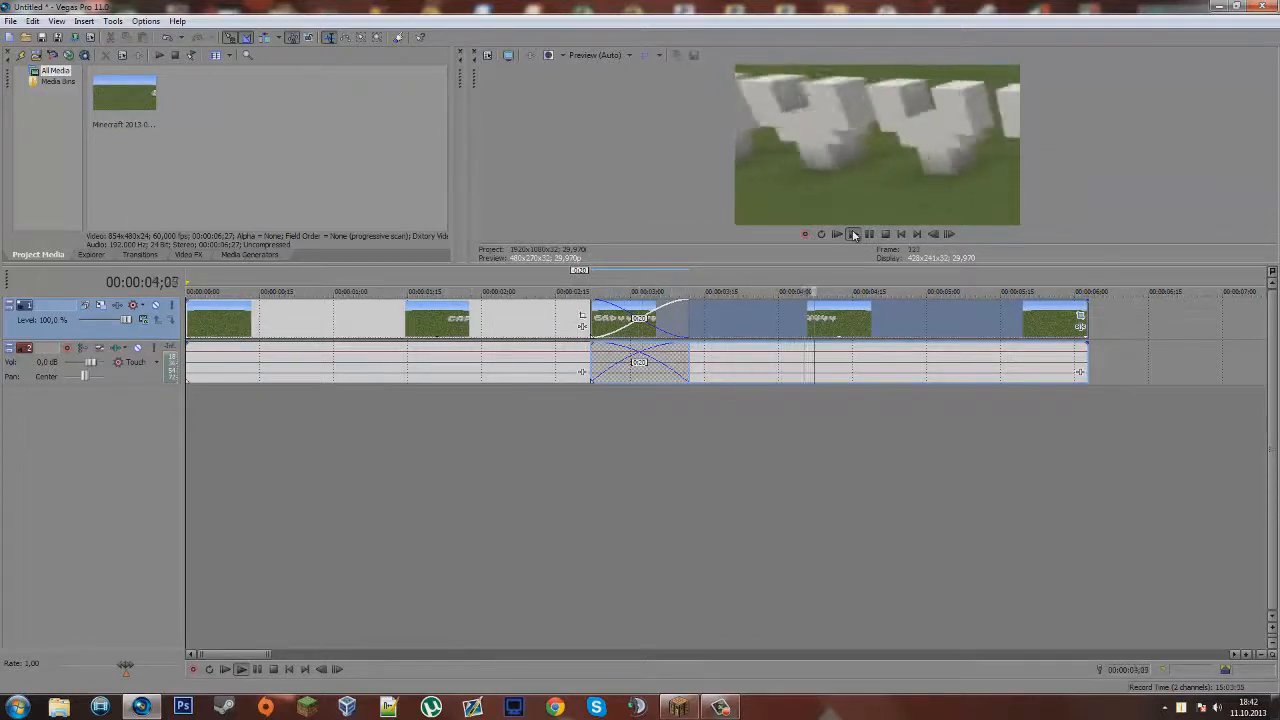
# Restart playback from the beginning, pause and resume it within the first part, and return the cursor to the timeline start
pyautogui.click(853, 234)
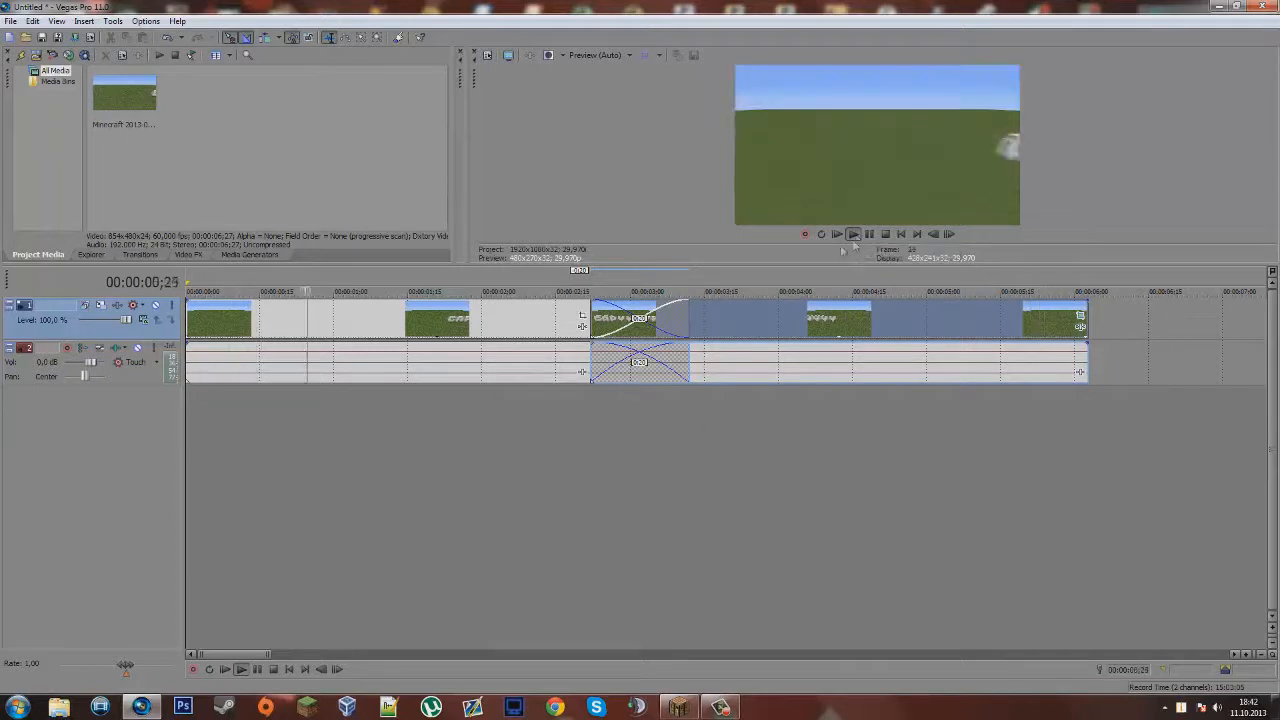
pyautogui.click(869, 234)
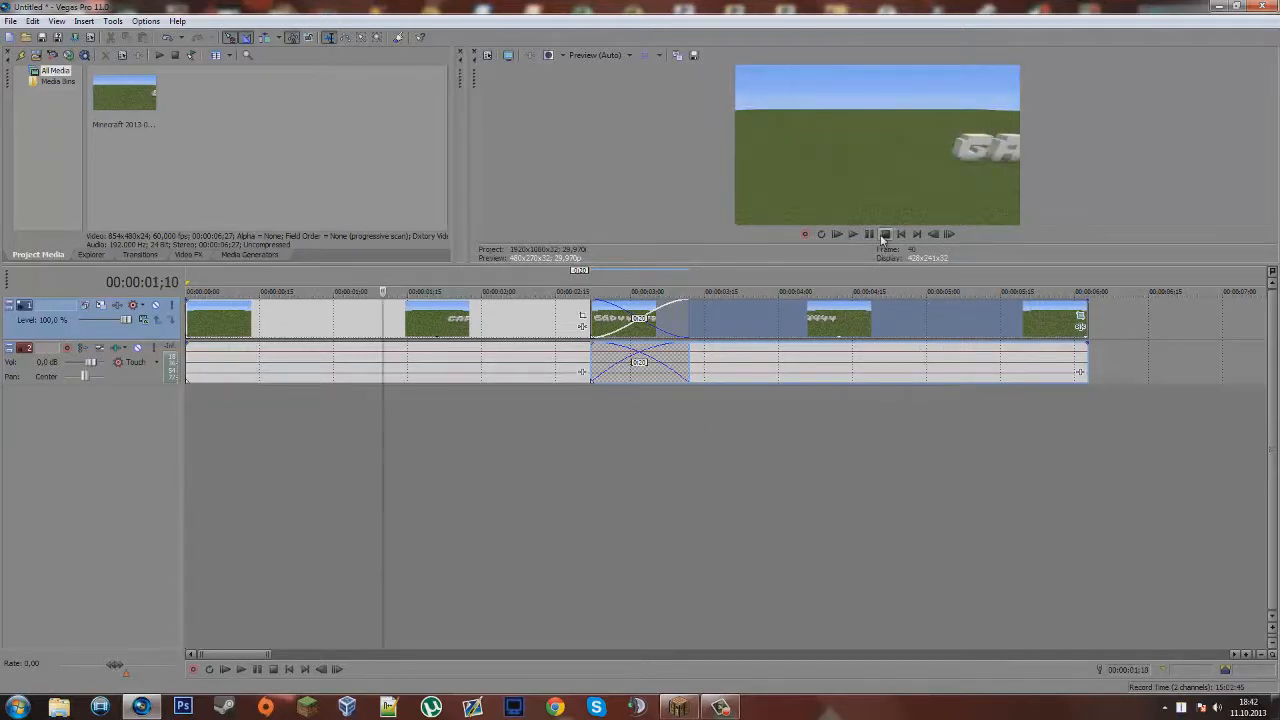
pyautogui.press('space')
pyautogui.press('Return')
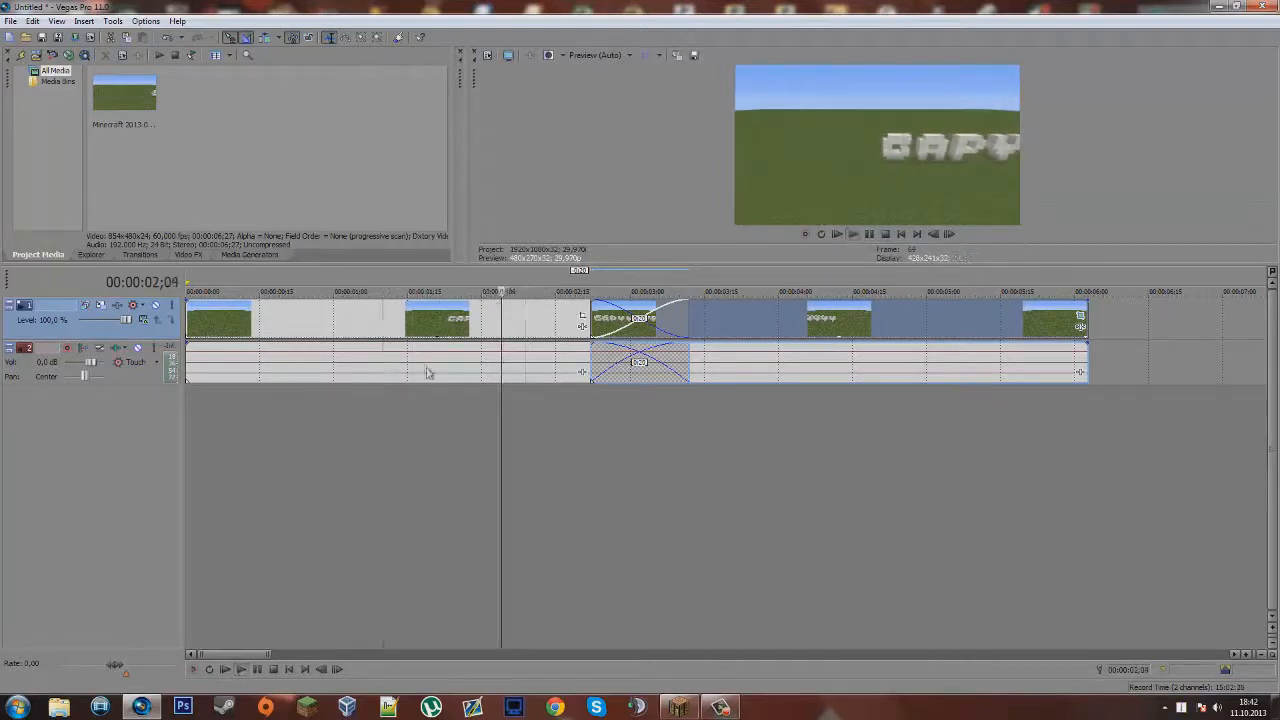
pyautogui.moveTo(500, 420); pyautogui.dragTo(190, 405)
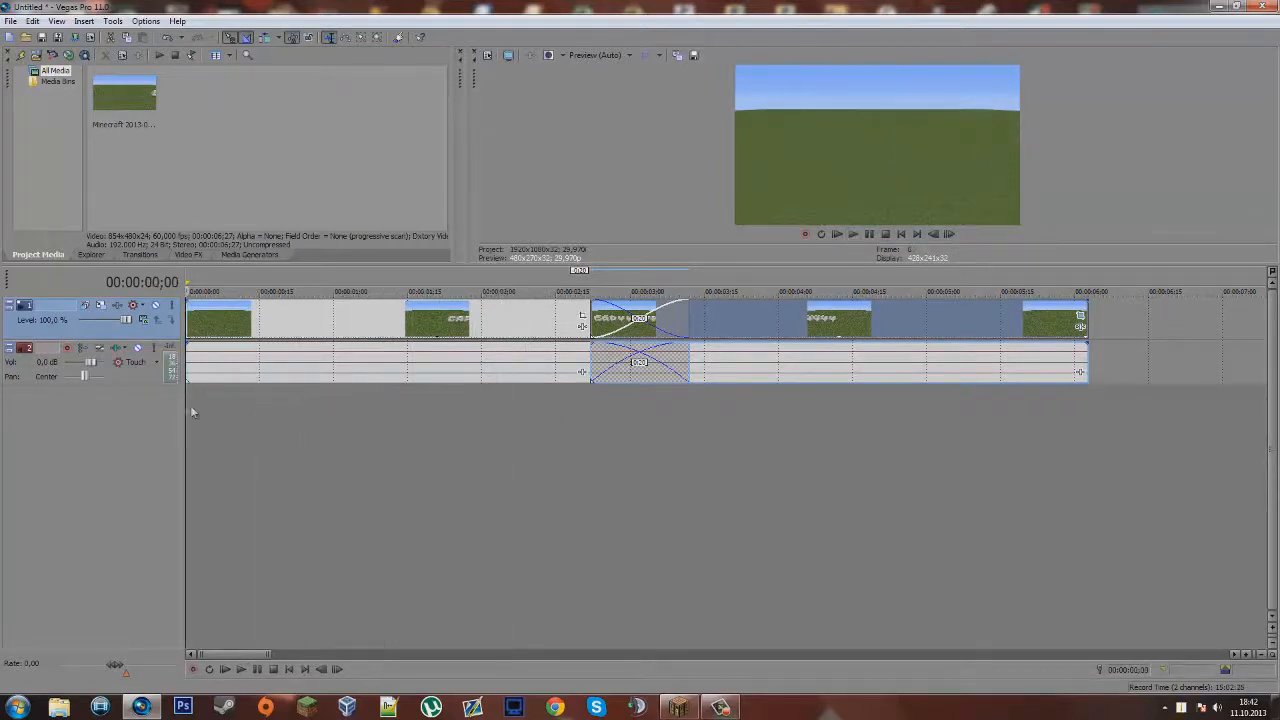
# Play from the start, pause at 00:00:00;25, resume playback and stop it to compare pausing with stopping
pyautogui.click(853, 234)
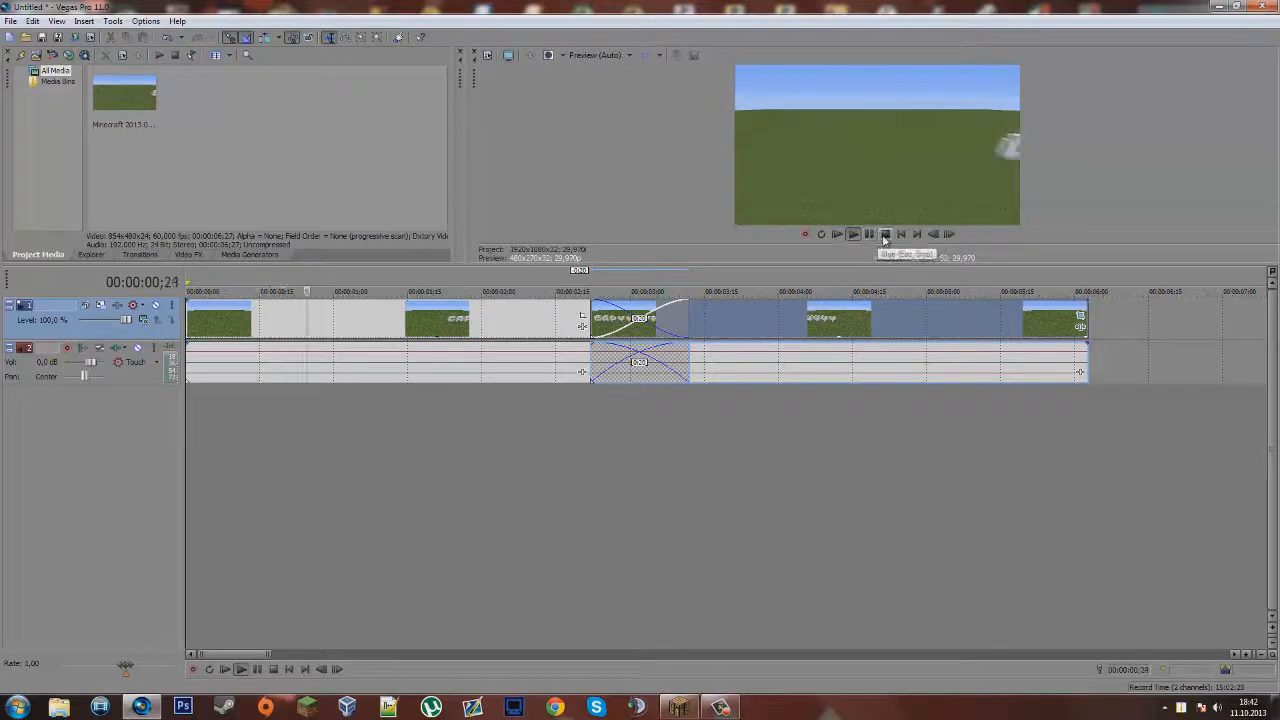
pyautogui.click(853, 234)
pyautogui.click(870, 235)
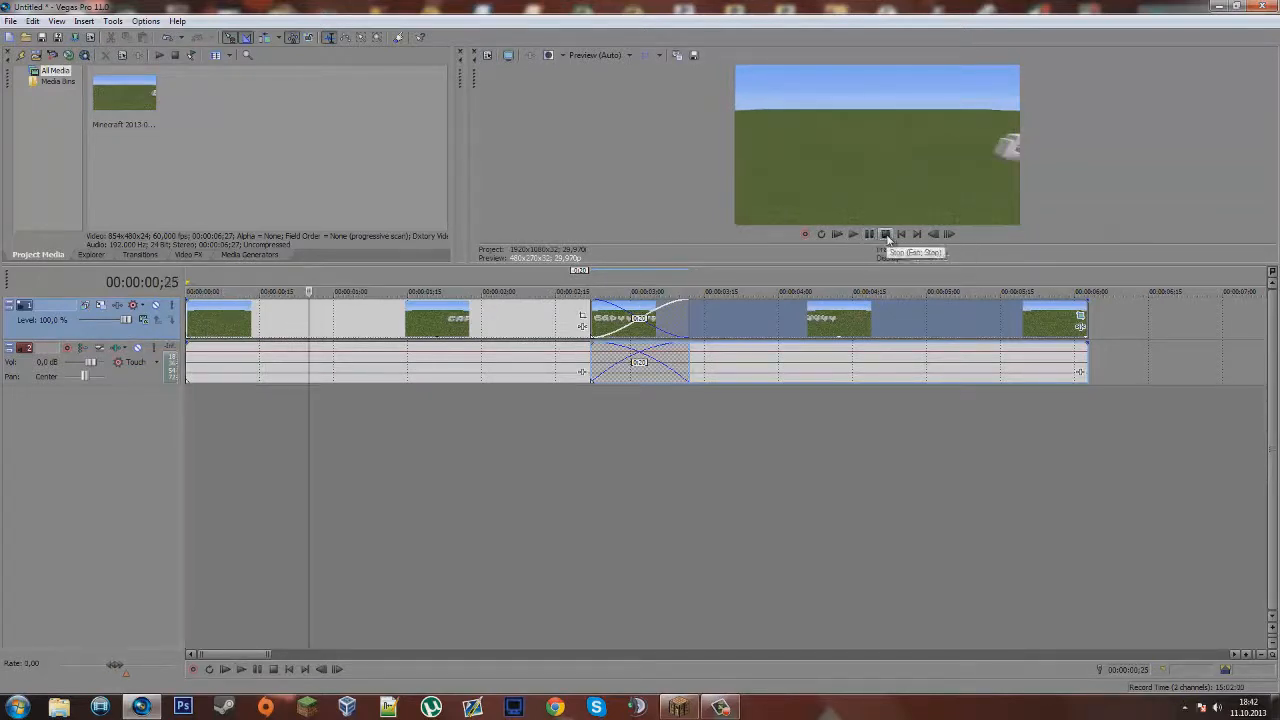
pyautogui.click(853, 234)
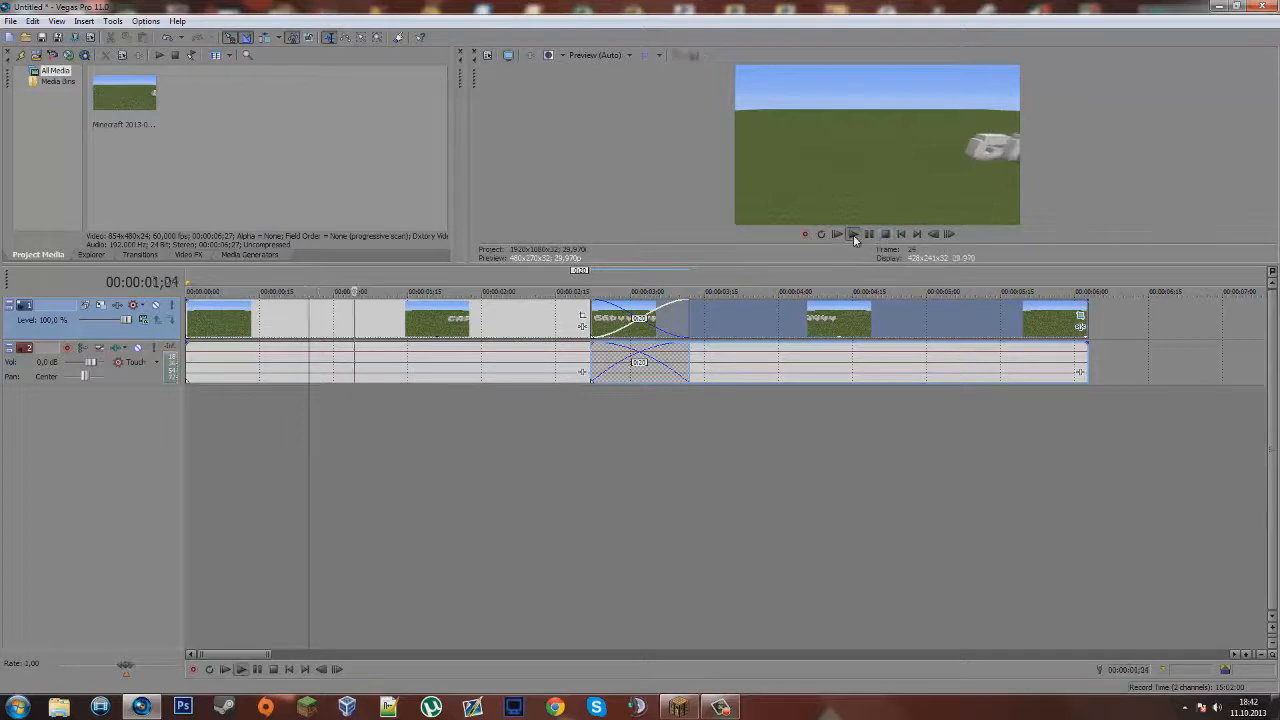
pyautogui.click(885, 234)
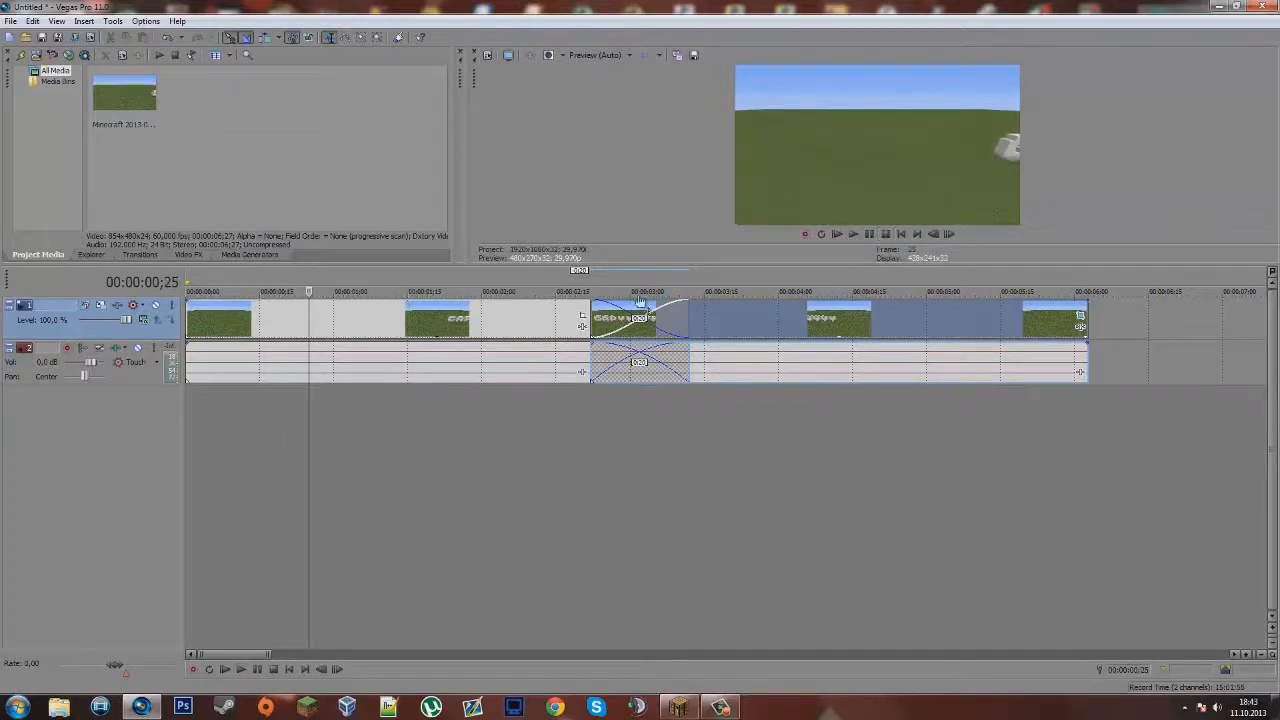
# Jump to the end of the timeline, play through the zoomed second part and return the cursor to the start
pyautogui.click(917, 235)
pyautogui.click(919, 235)
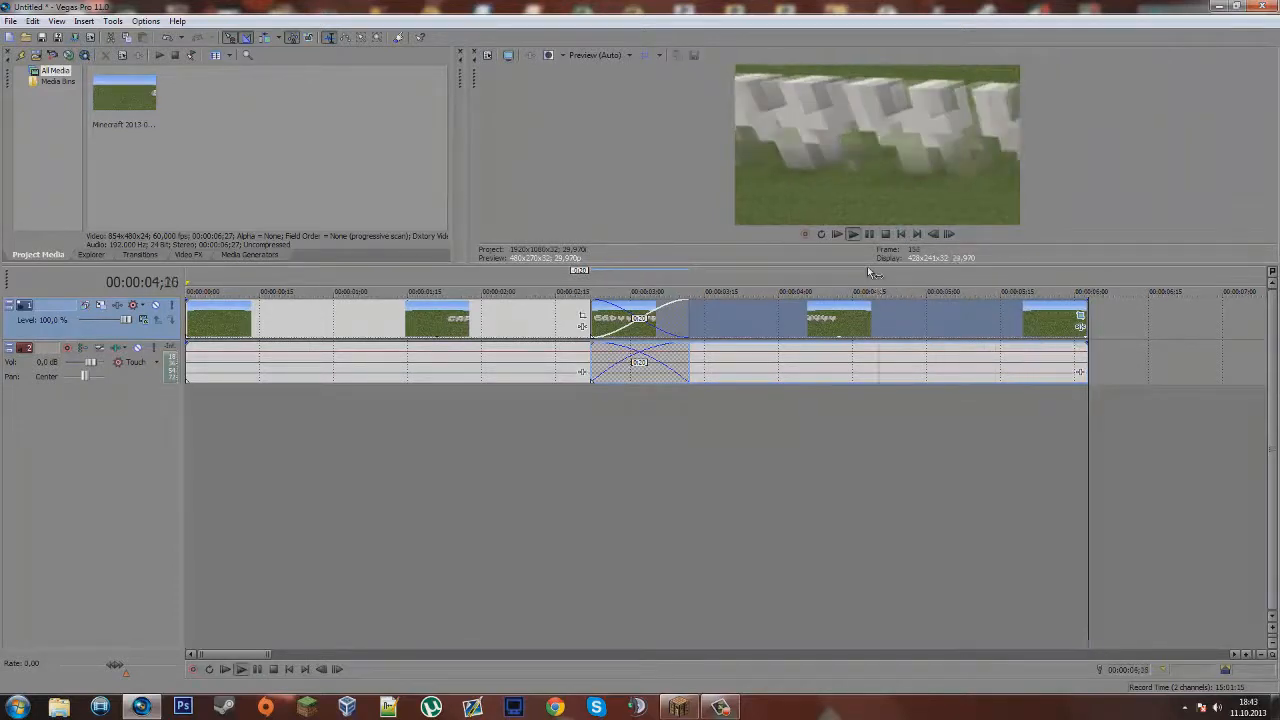
pyautogui.click(855, 459)
pyautogui.hotkey('ctrl', 'Home')
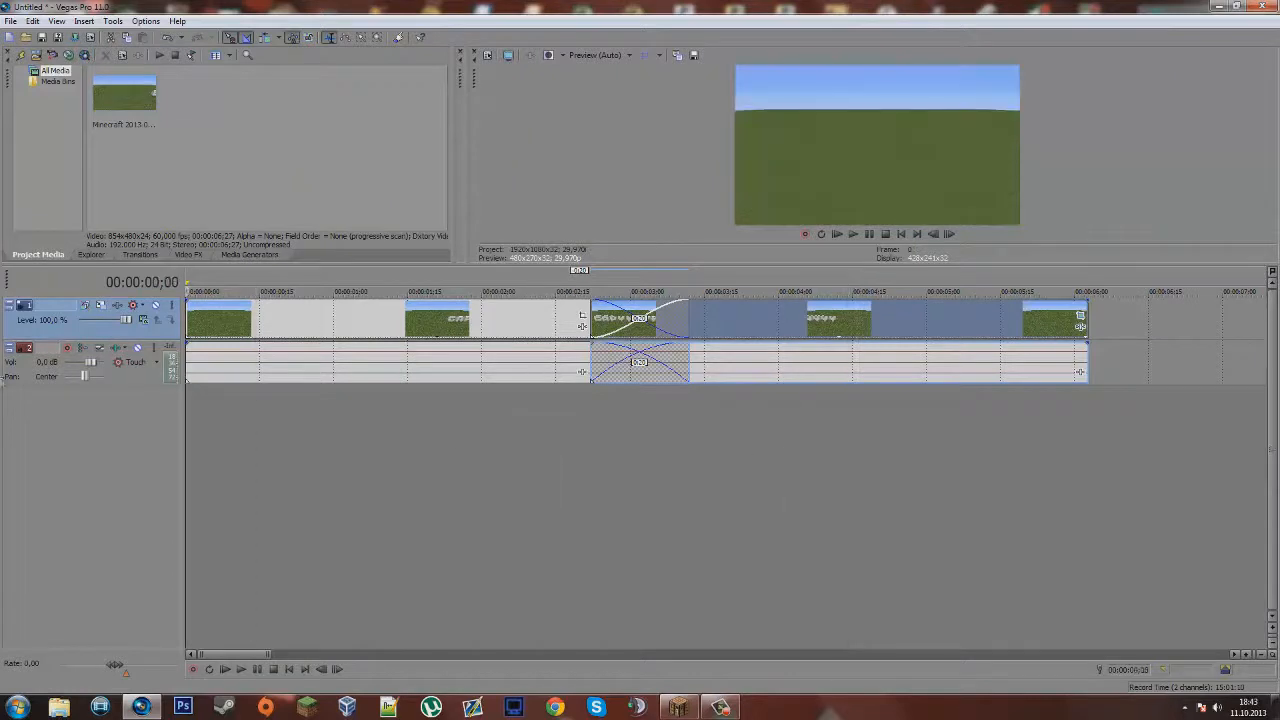
# Save the project as "youtube tutorial video project" in the Sony Vegas Vids folder
pyautogui.click(12, 21)
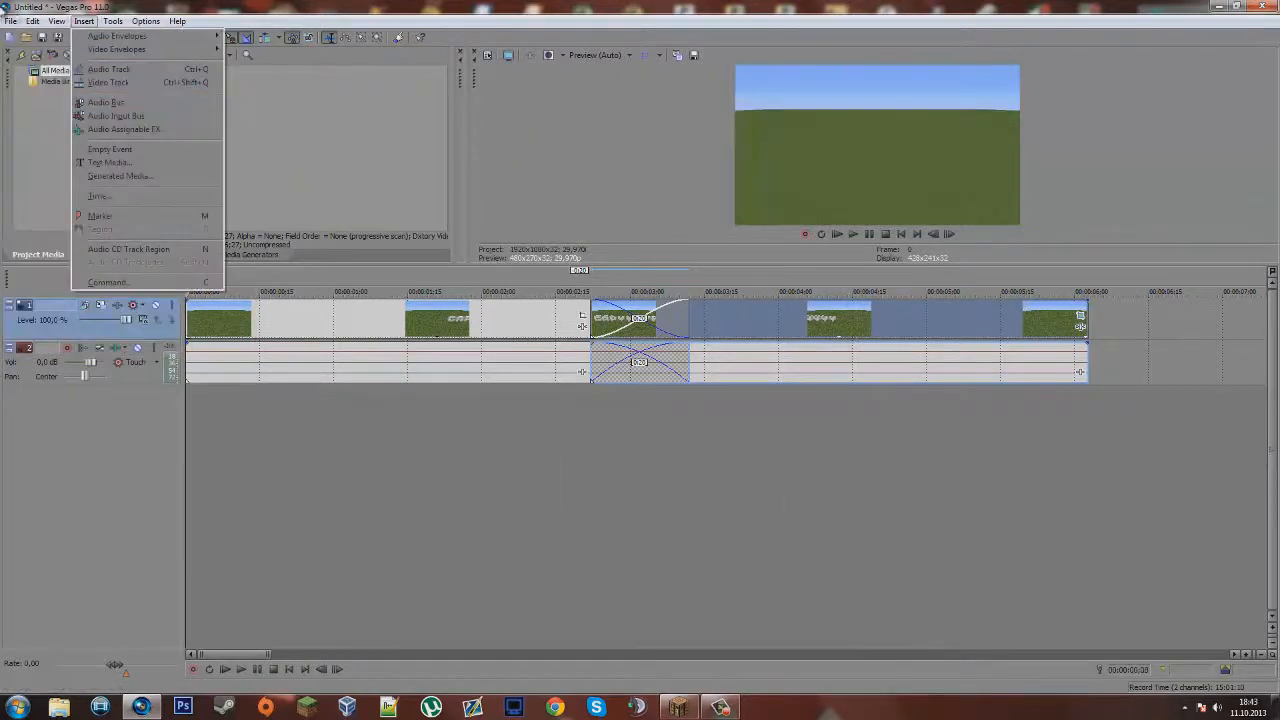
pyautogui.moveTo(12, 21)
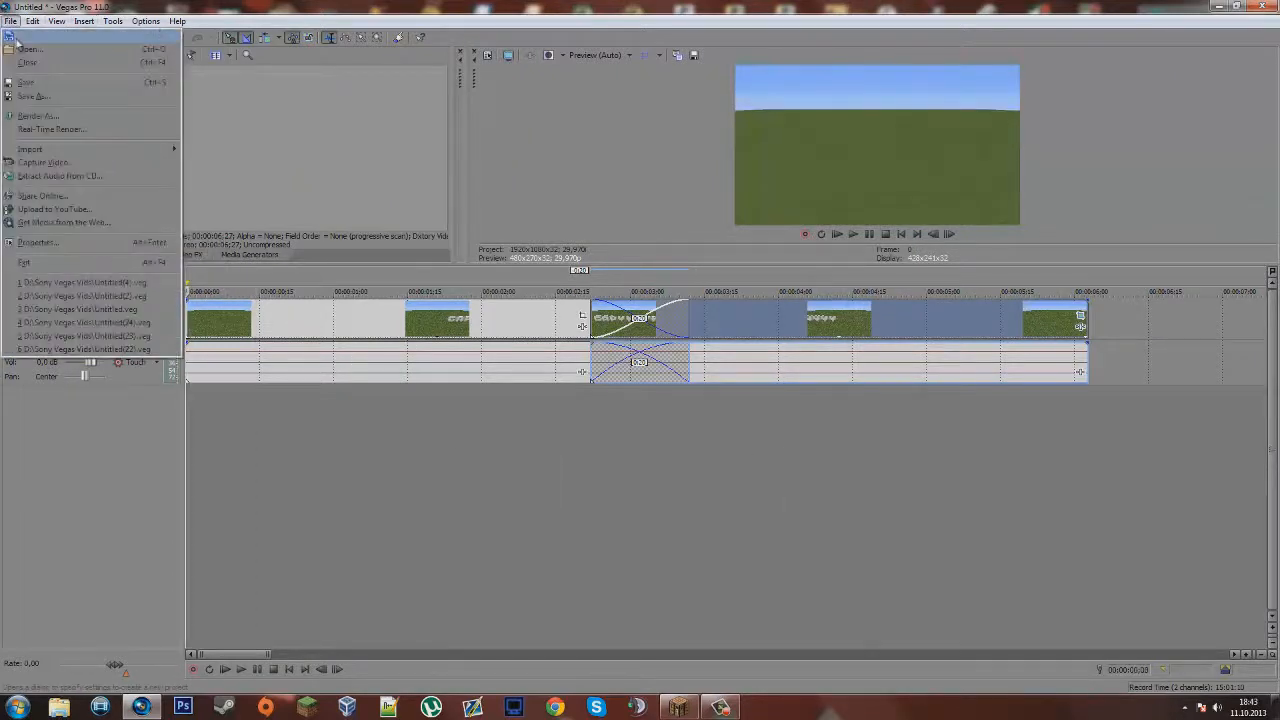
pyautogui.click(85, 95)
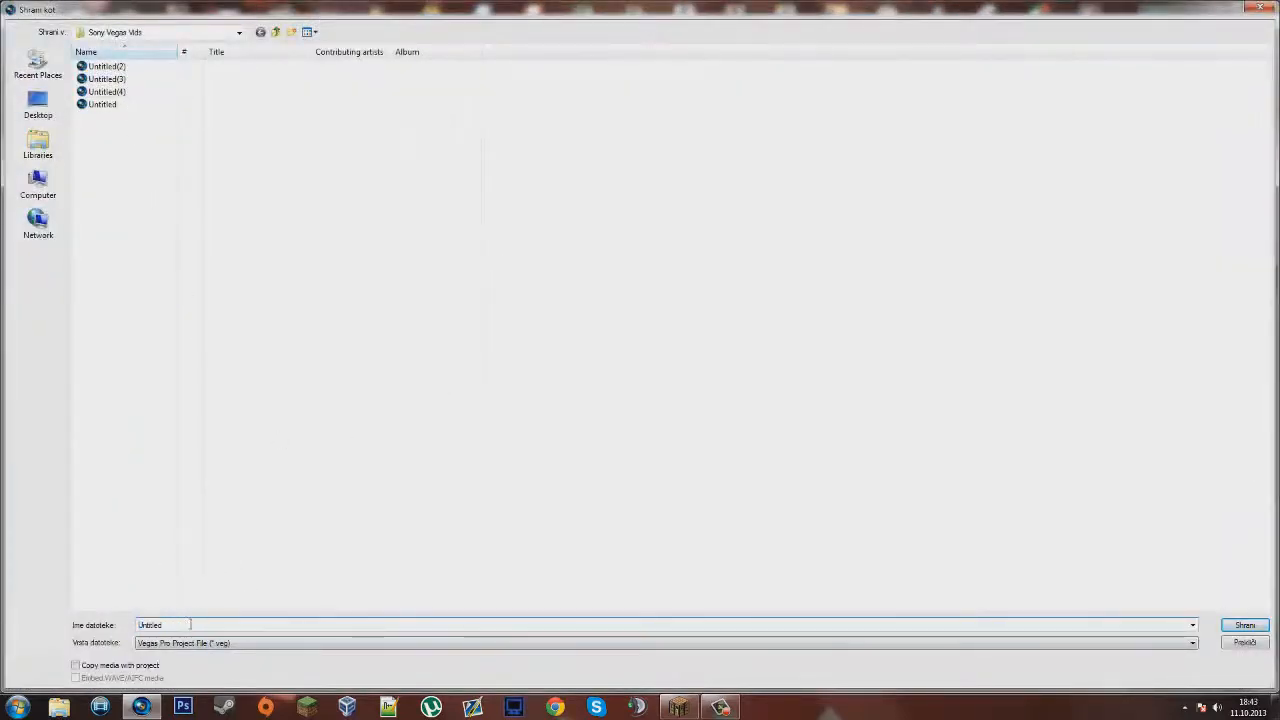
pyautogui.write('youtube')
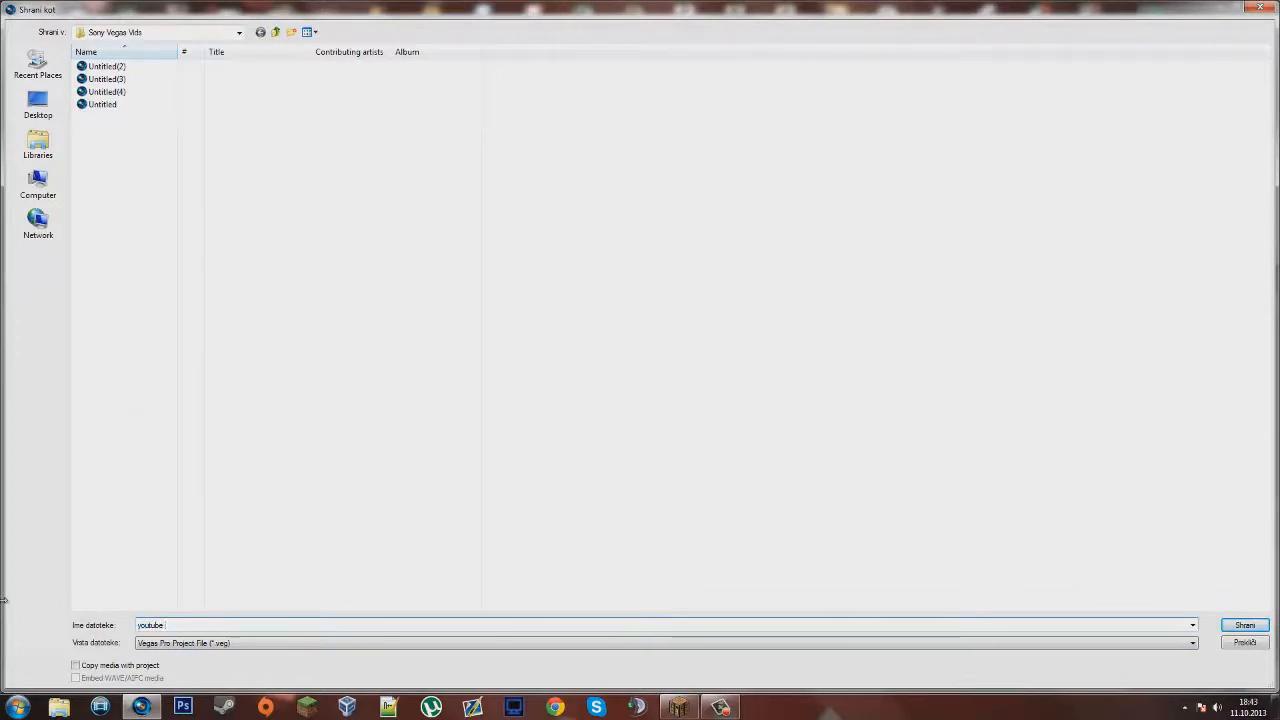
pyautogui.write(' i')
pyautogui.write('utorial video')
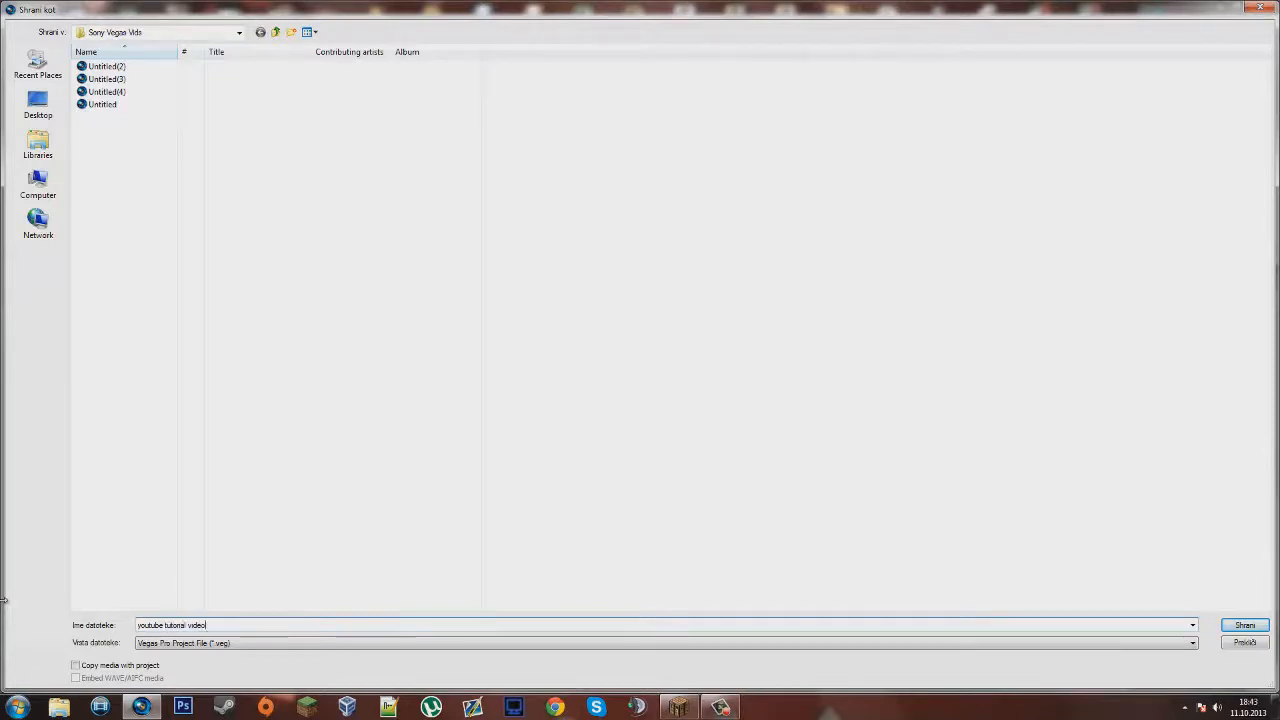
pyautogui.write(' project')
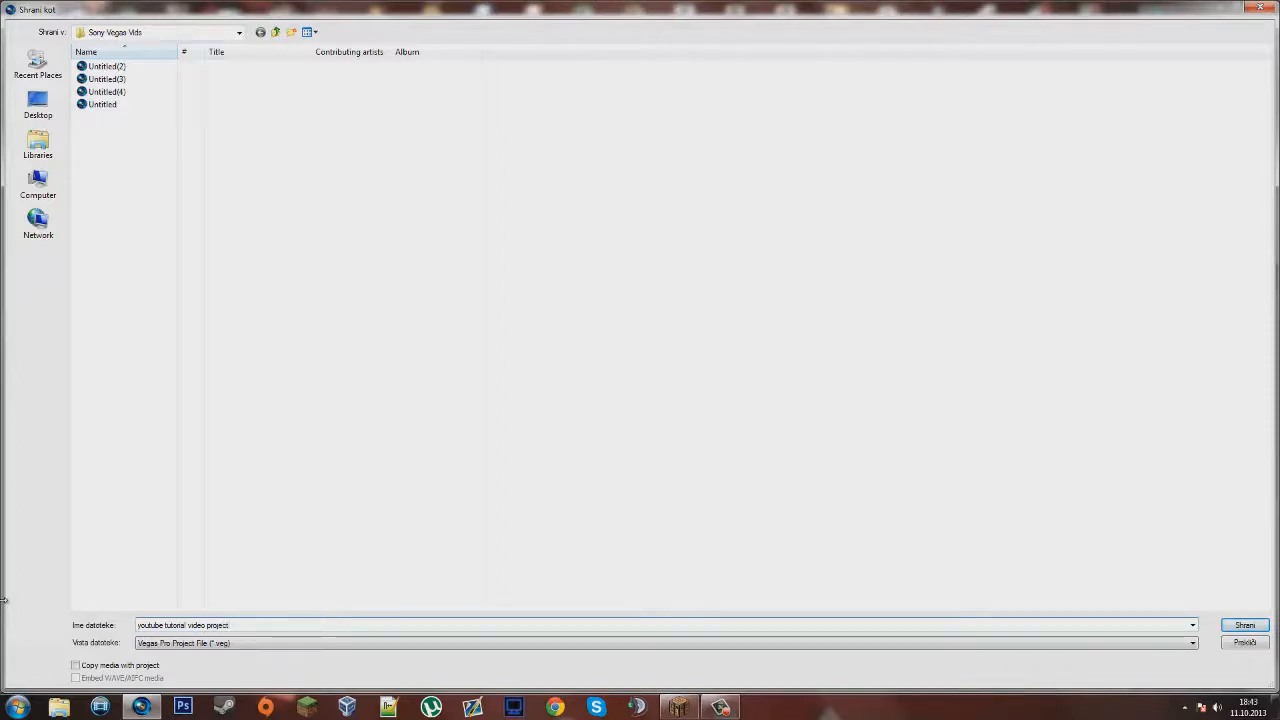
pyautogui.press('Return')
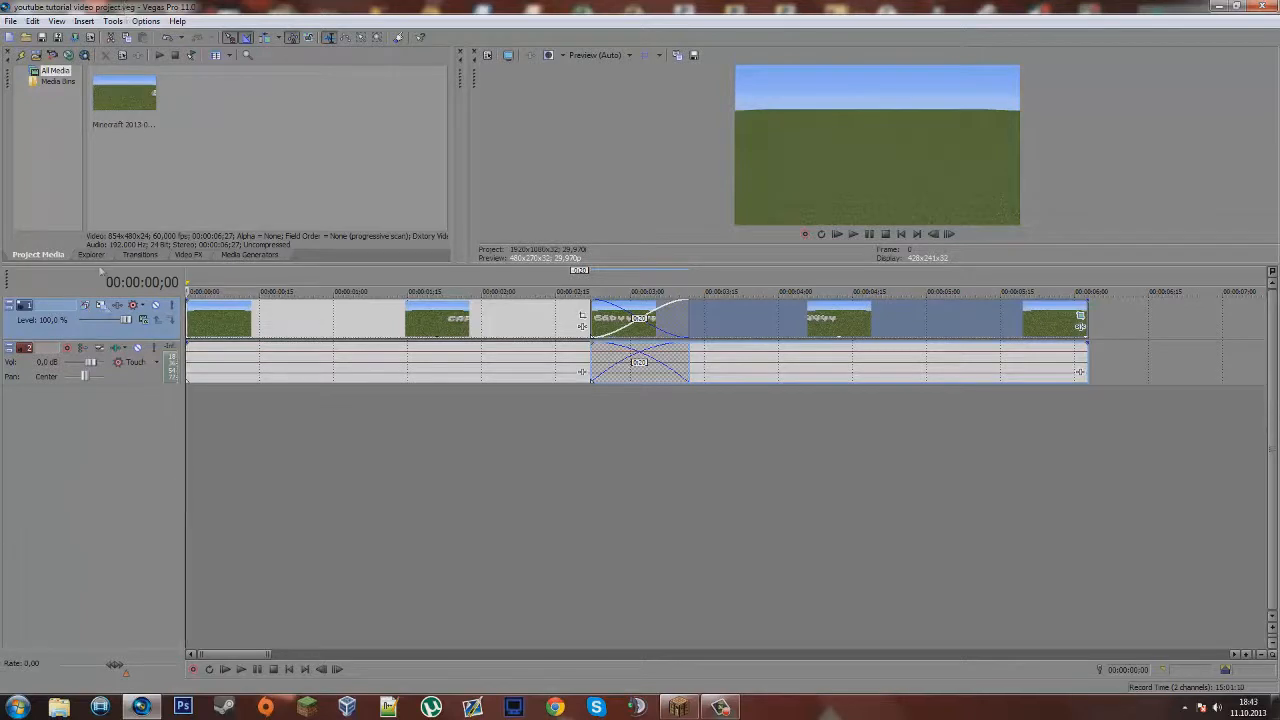
# Return the cursor to the timeline start, open the Render As settings and select the Video for Windows HD 720-60p YUV template
pyautogui.click(220, 286)
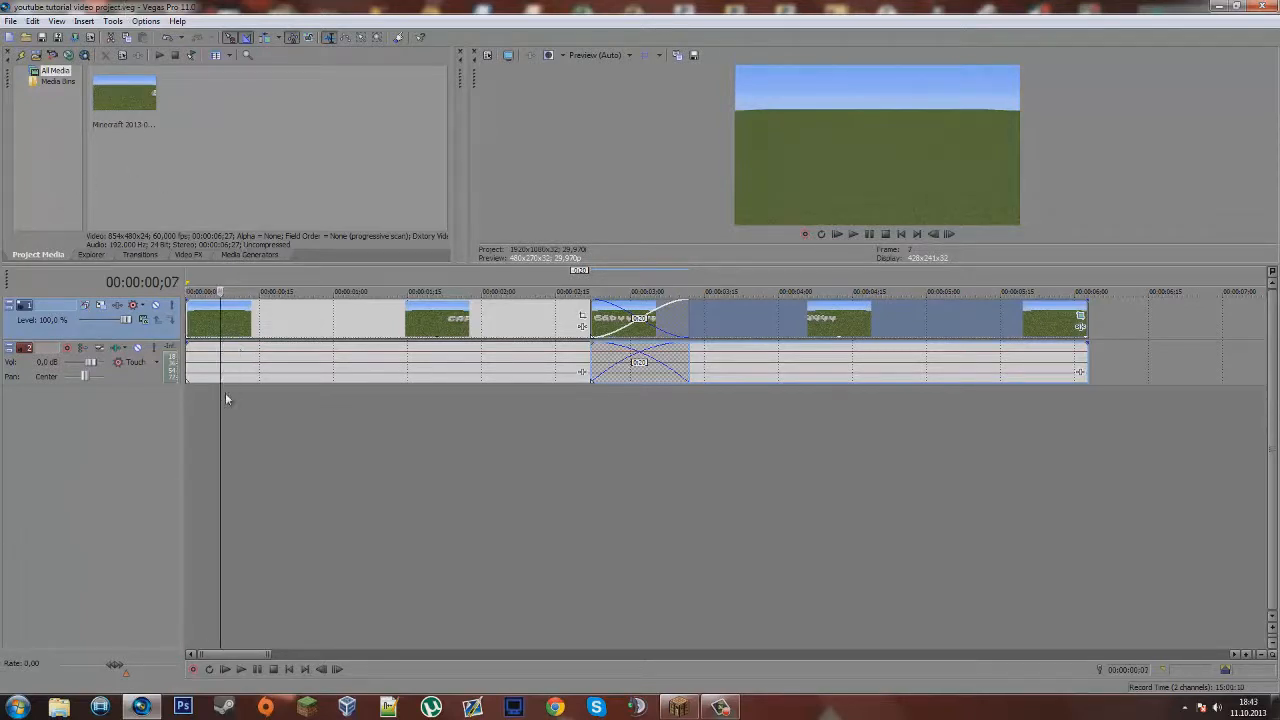
pyautogui.moveTo(220, 409); pyautogui.dragTo(4, 314)
pyautogui.click(10, 20)
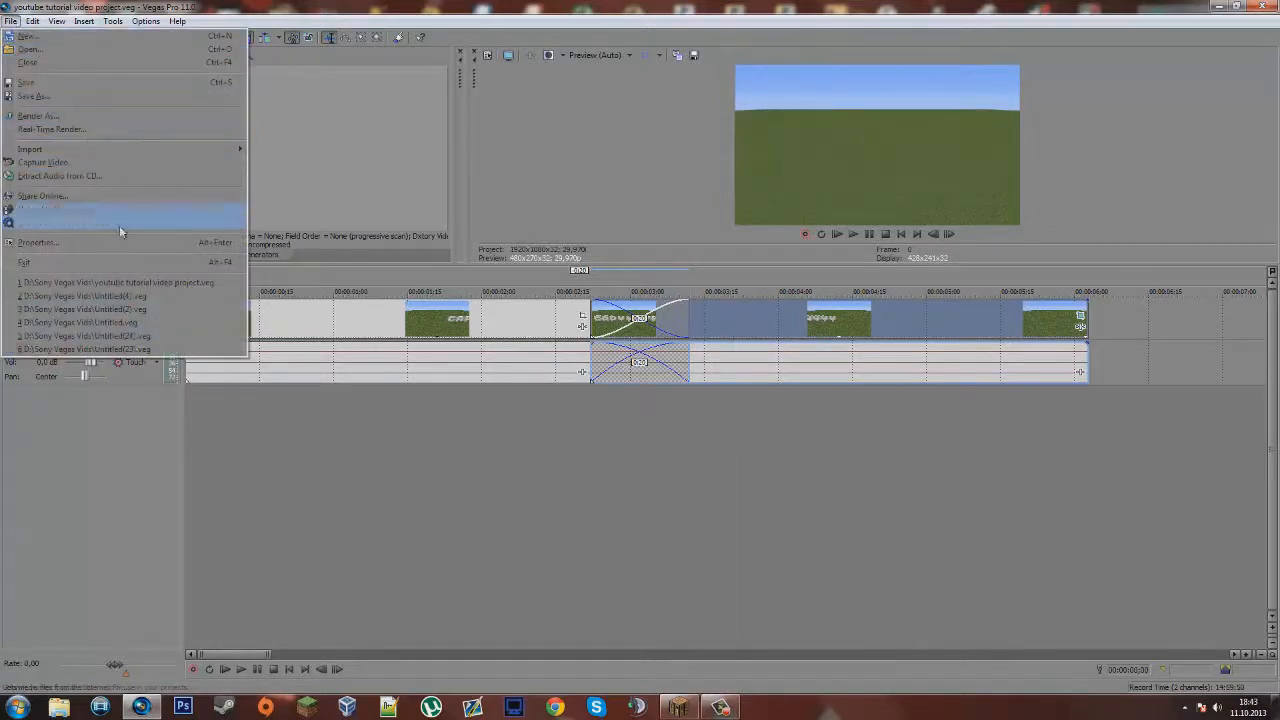
pyautogui.click(60, 115)
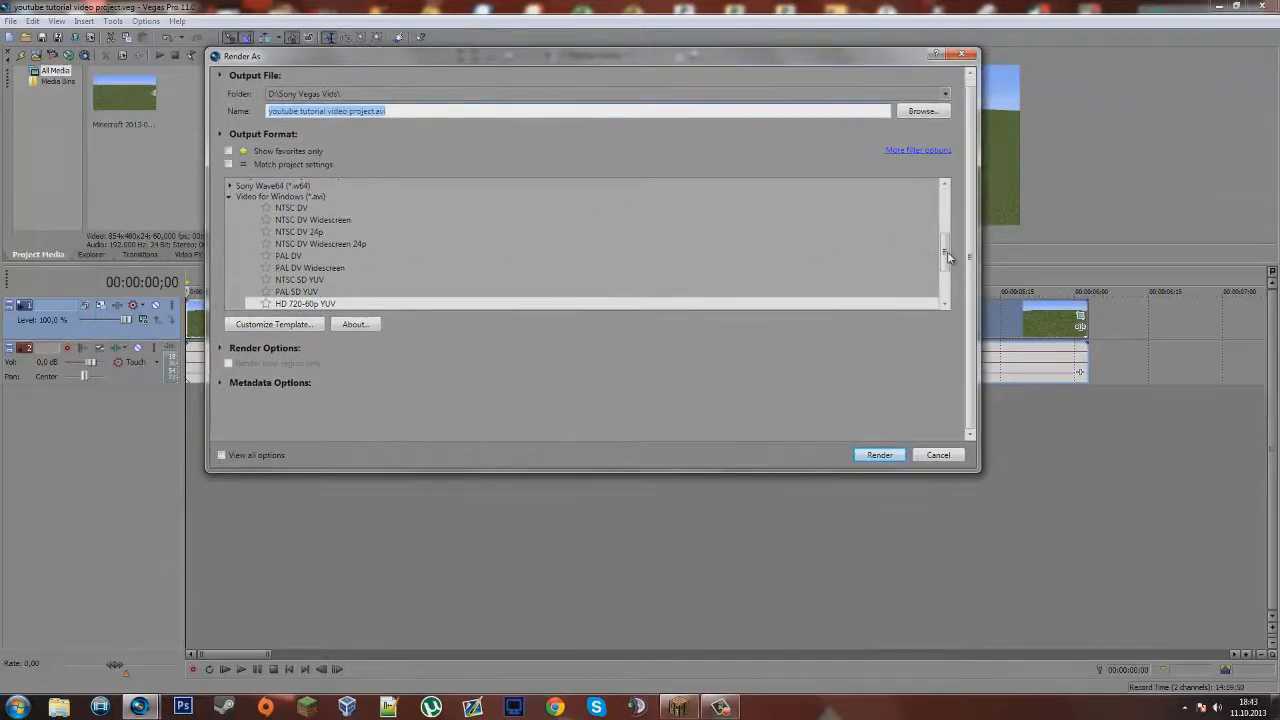
pyautogui.moveTo(947, 257); pyautogui.dragTo(947, 270)
pyautogui.click(352, 270)
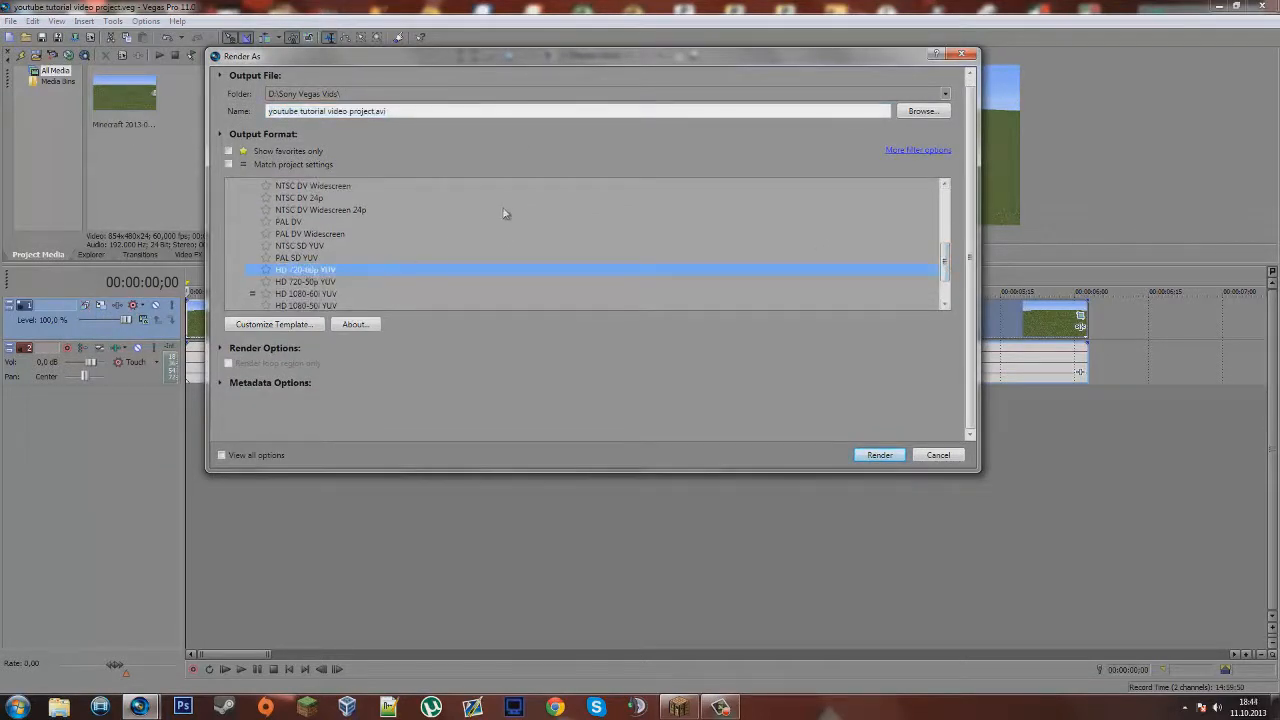
# Select the 6 Mbps HD 720-30p Video template under Windows Media Video V11, collapse that format and go back to the Video for Windows templates
pyautogui.scroll(-2, 504, 213)
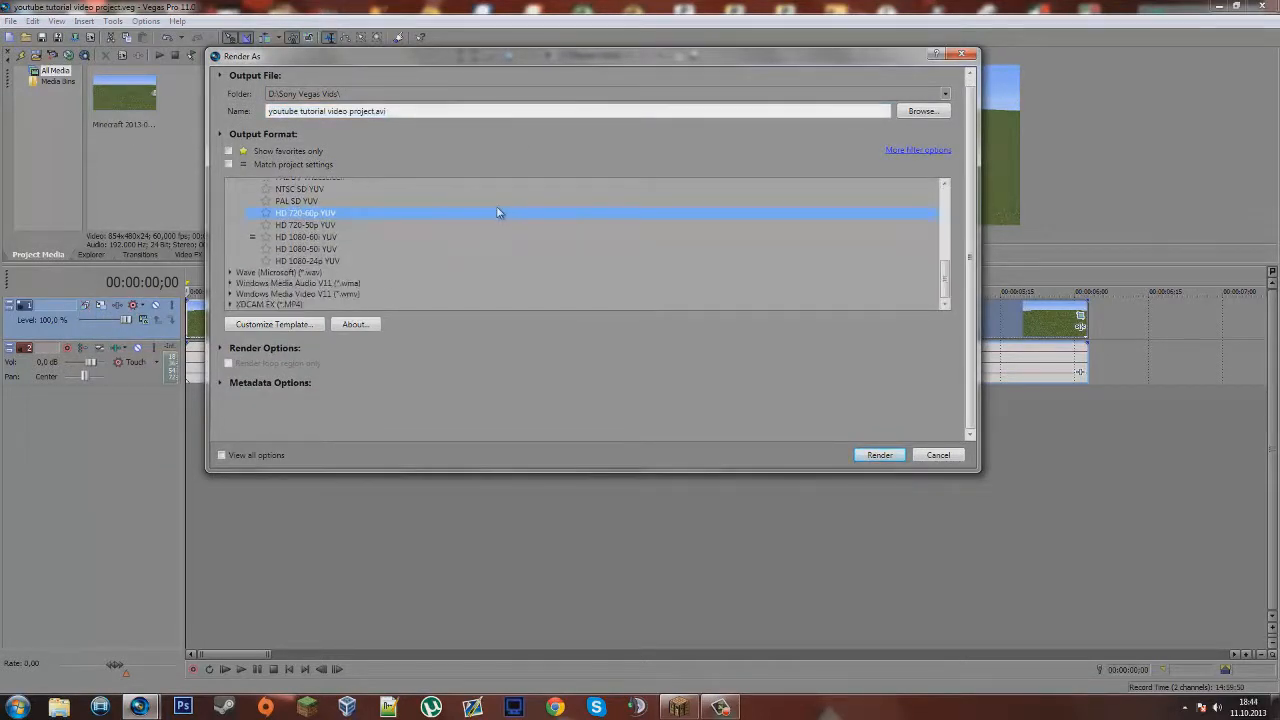
pyautogui.click(311, 295)
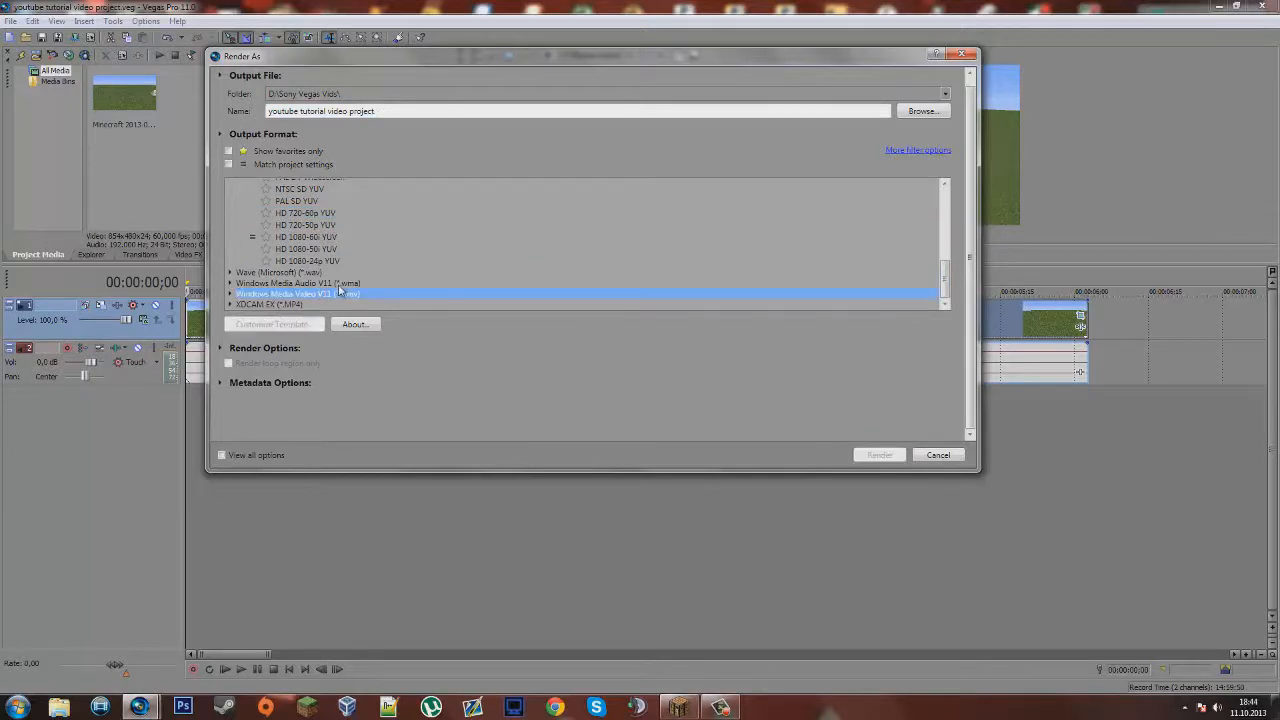
pyautogui.doubleClick(248, 296)
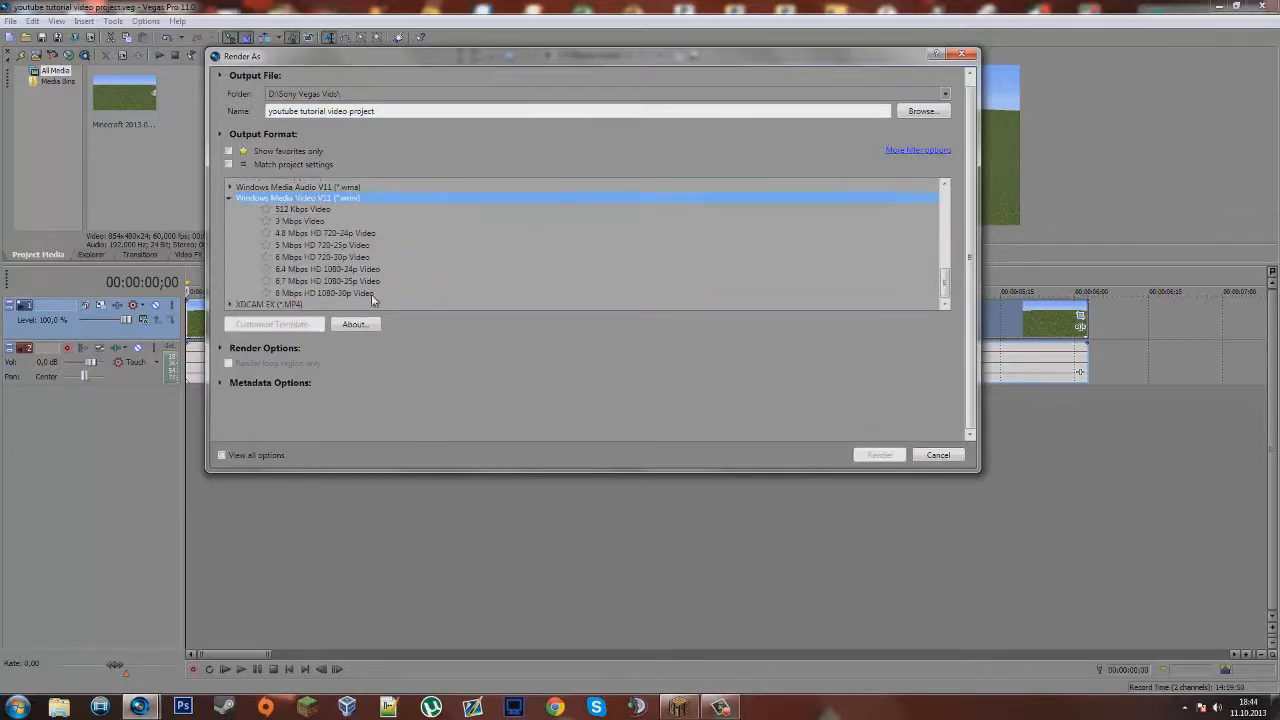
pyautogui.click(364, 258)
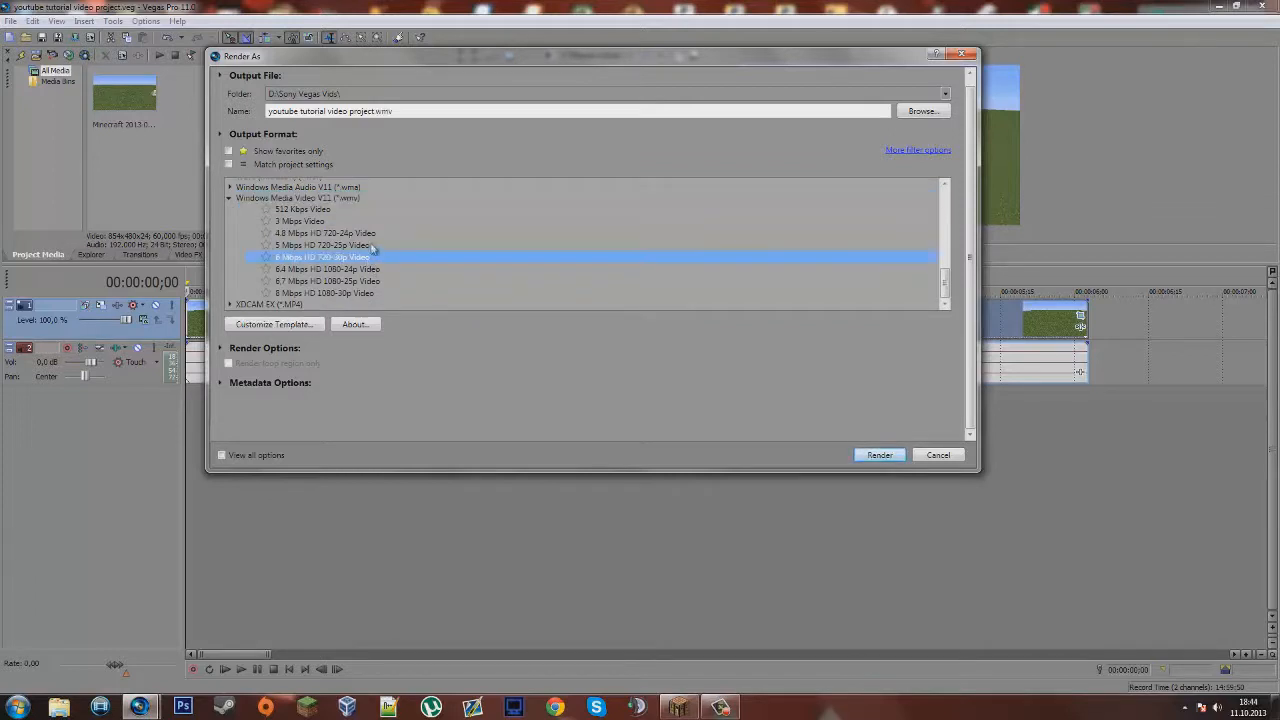
pyautogui.click(229, 199)
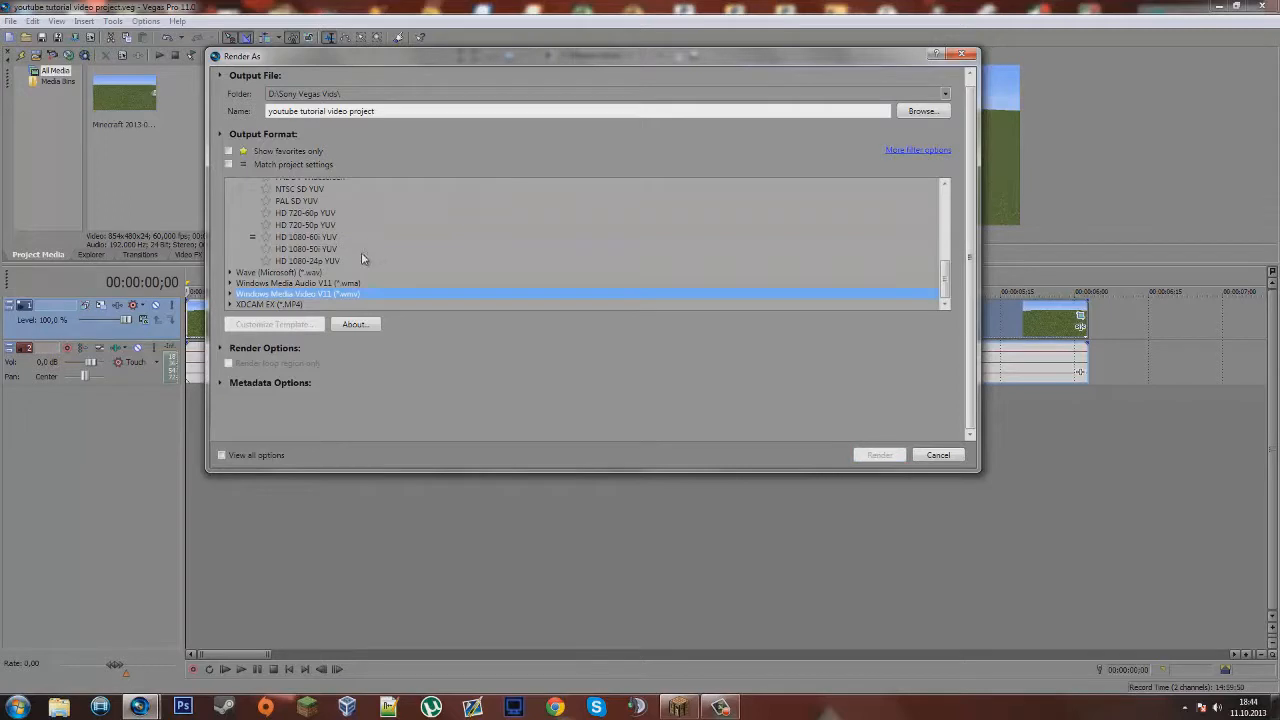
pyautogui.moveTo(949, 283); pyautogui.dragTo(946, 271)
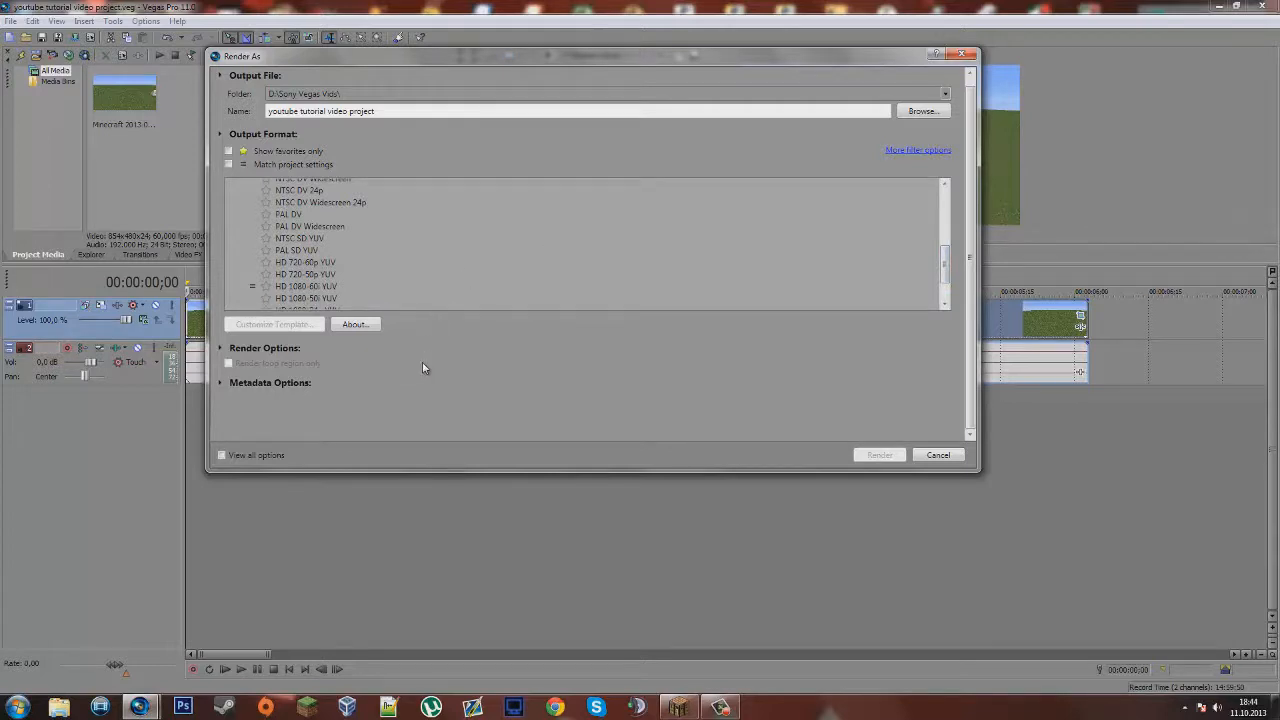
# Select the HD 720-60p YUV template under Video for Windows, start rendering the project and cancel the render
pyautogui.scroll(-2, 424, 283)
pyautogui.click(424, 293)
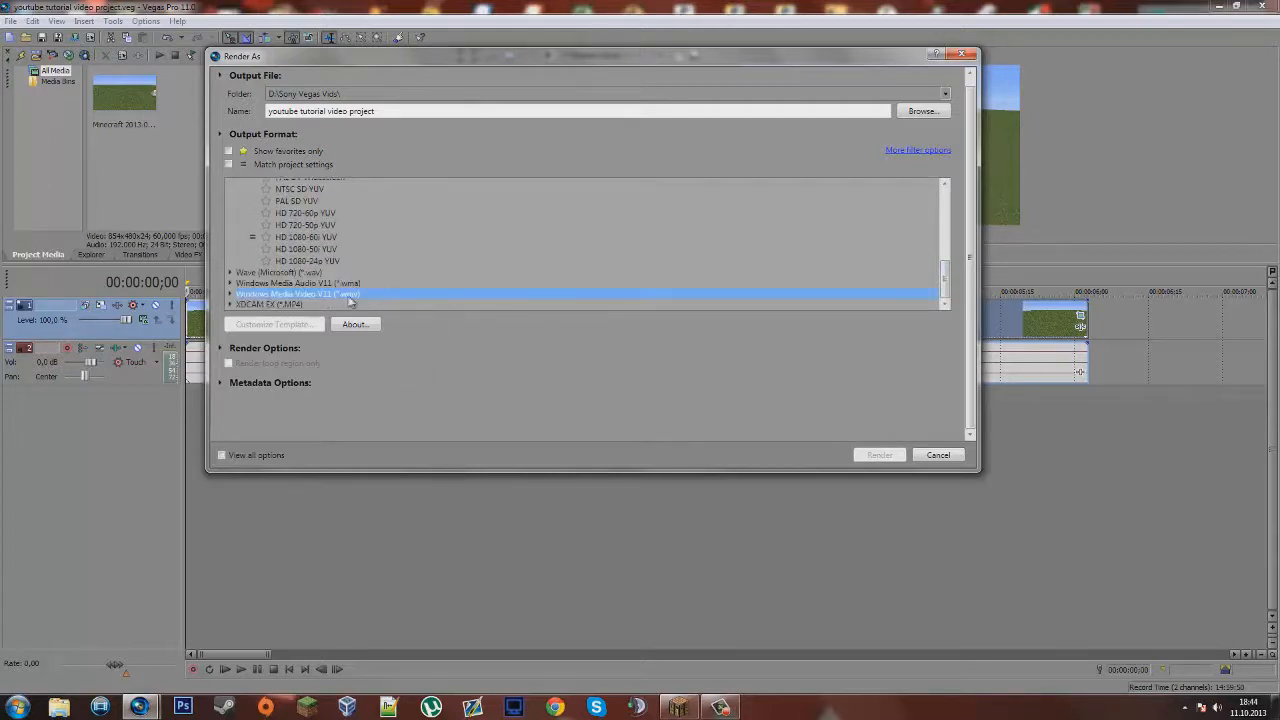
pyautogui.click(343, 212)
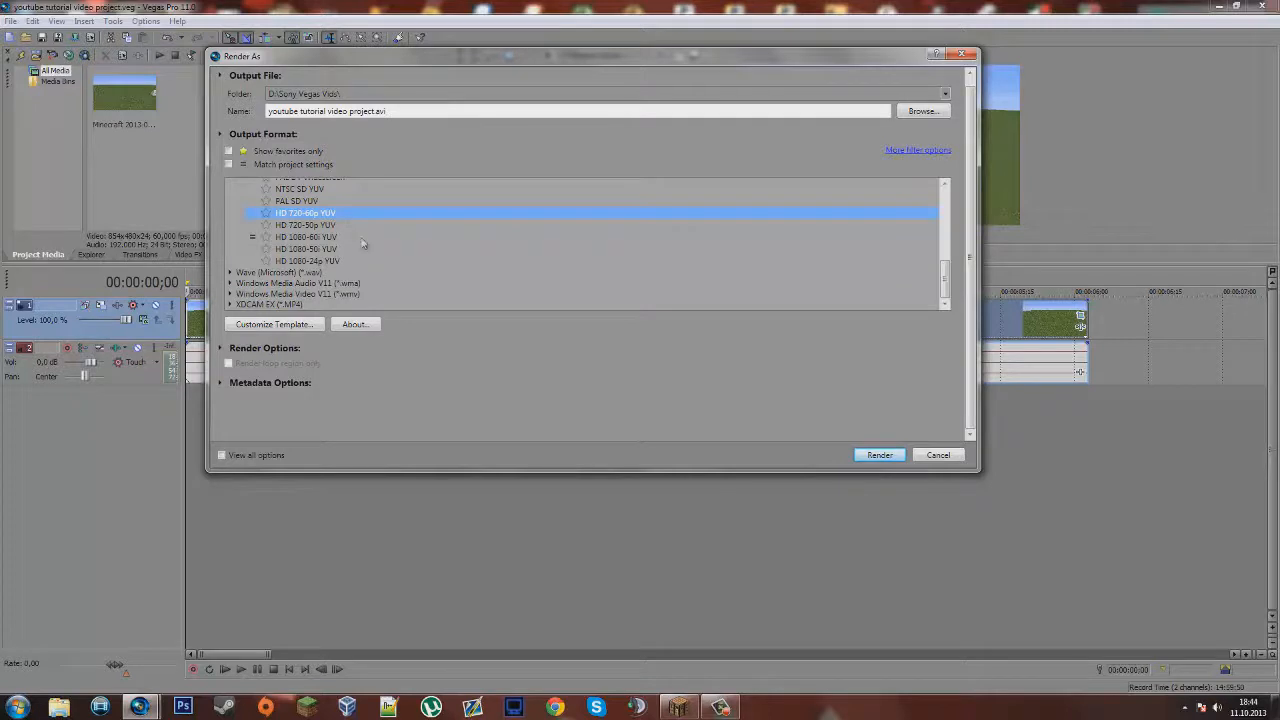
pyautogui.scroll(2, 362, 243)
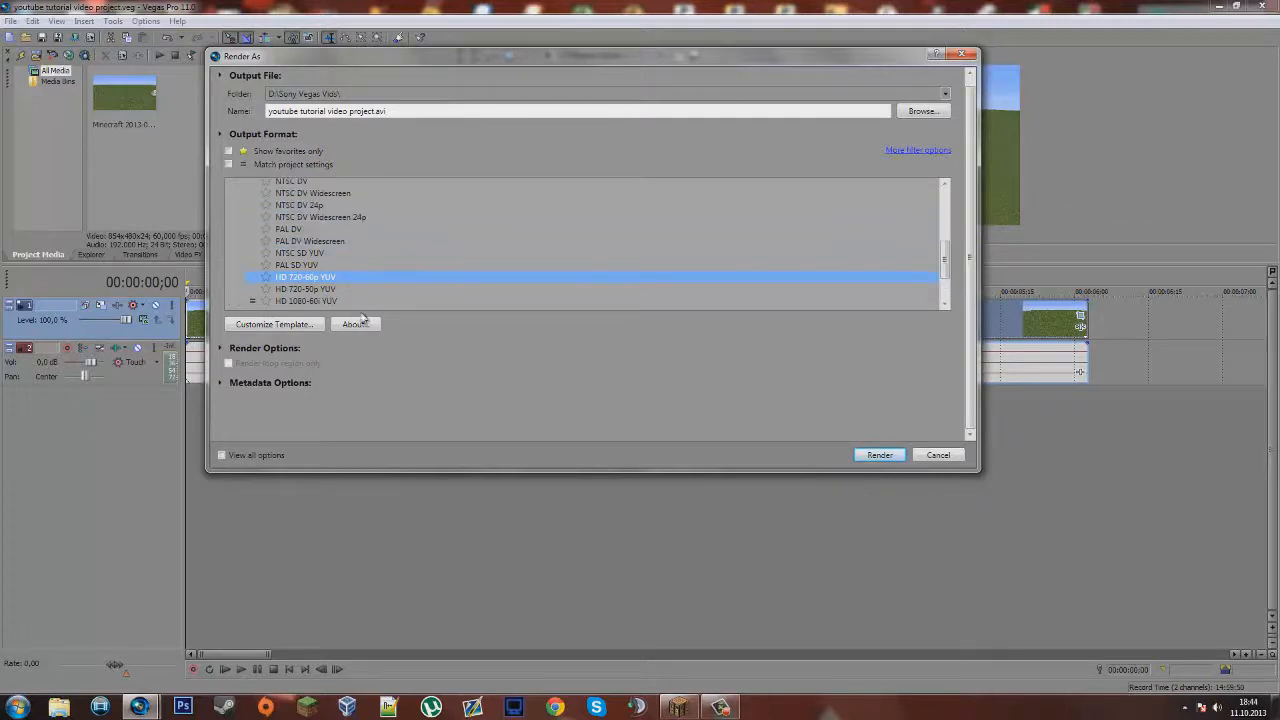
pyautogui.scroll(5, 387, 258)
pyautogui.scroll(1, 382, 257)
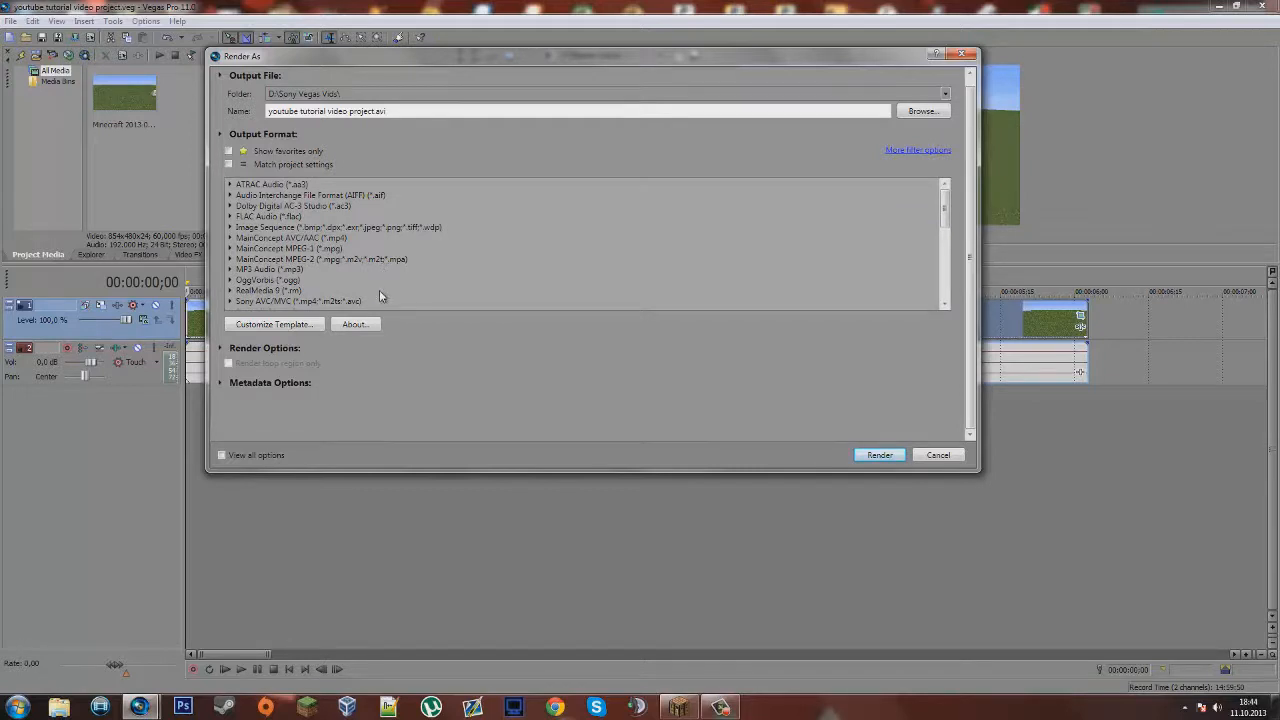
pyautogui.click(879, 456)
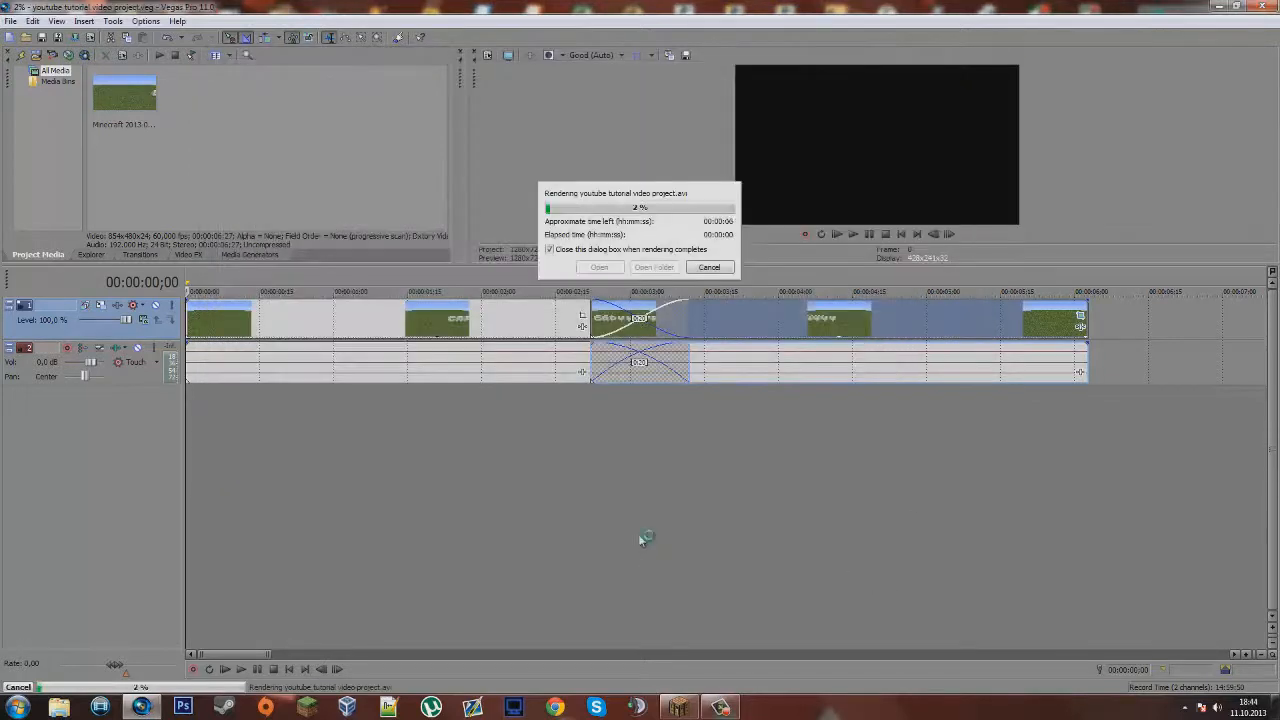
pyautogui.click(709, 267)
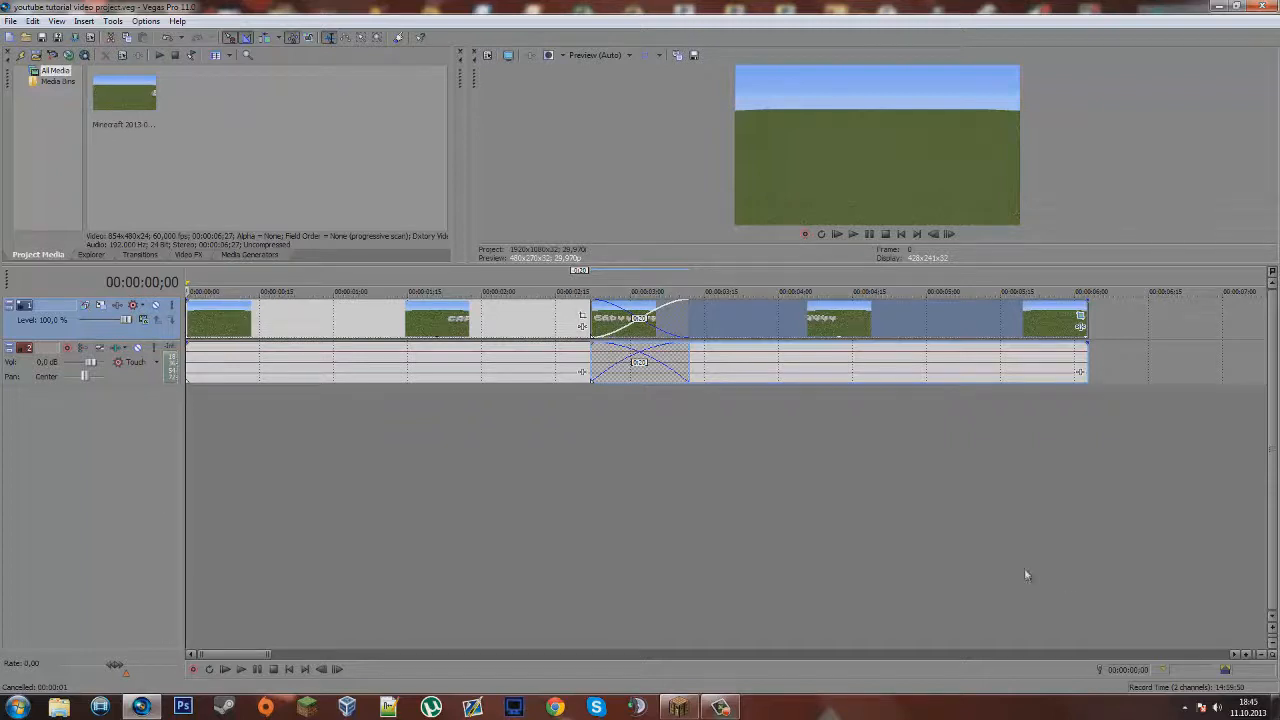
pyautogui.moveTo(400, 282); pyautogui.dragTo(287, 282)
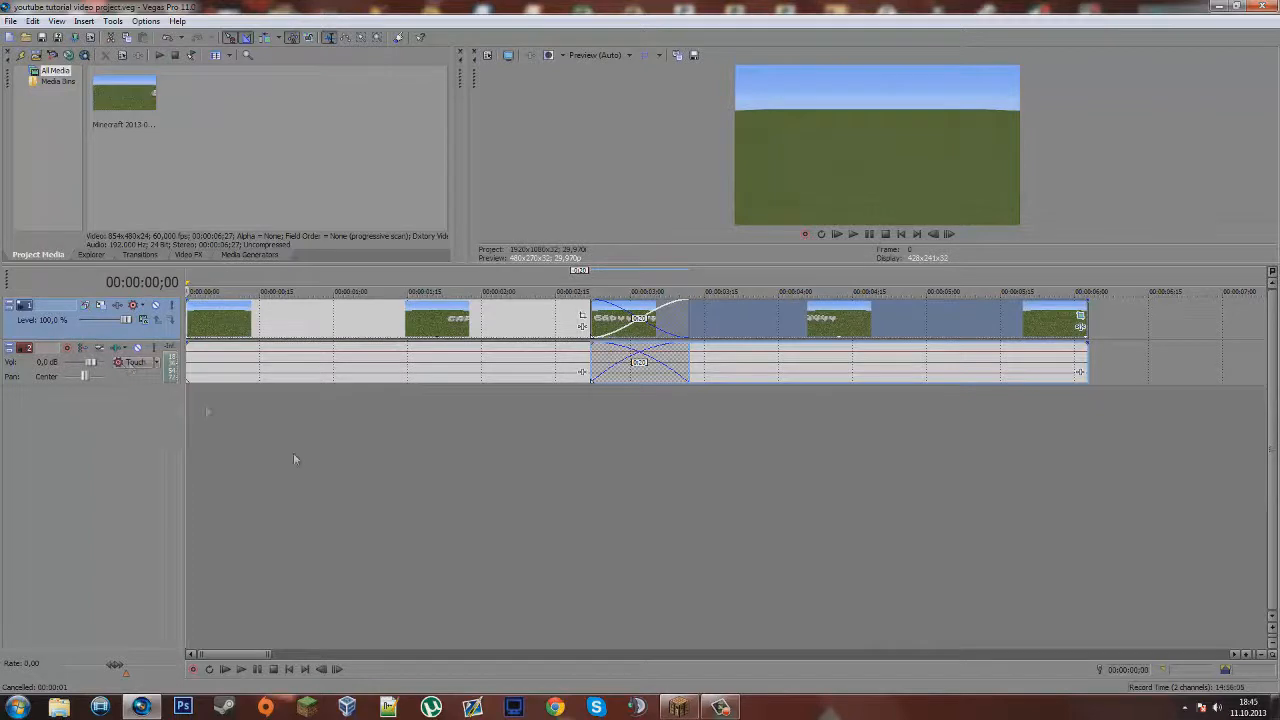
pyautogui.moveTo(191, 455)
pyautogui.mouseDown()
pyautogui.moveTo(420, 455)
pyautogui.moveTo(174, 460)
pyautogui.mouseUp()
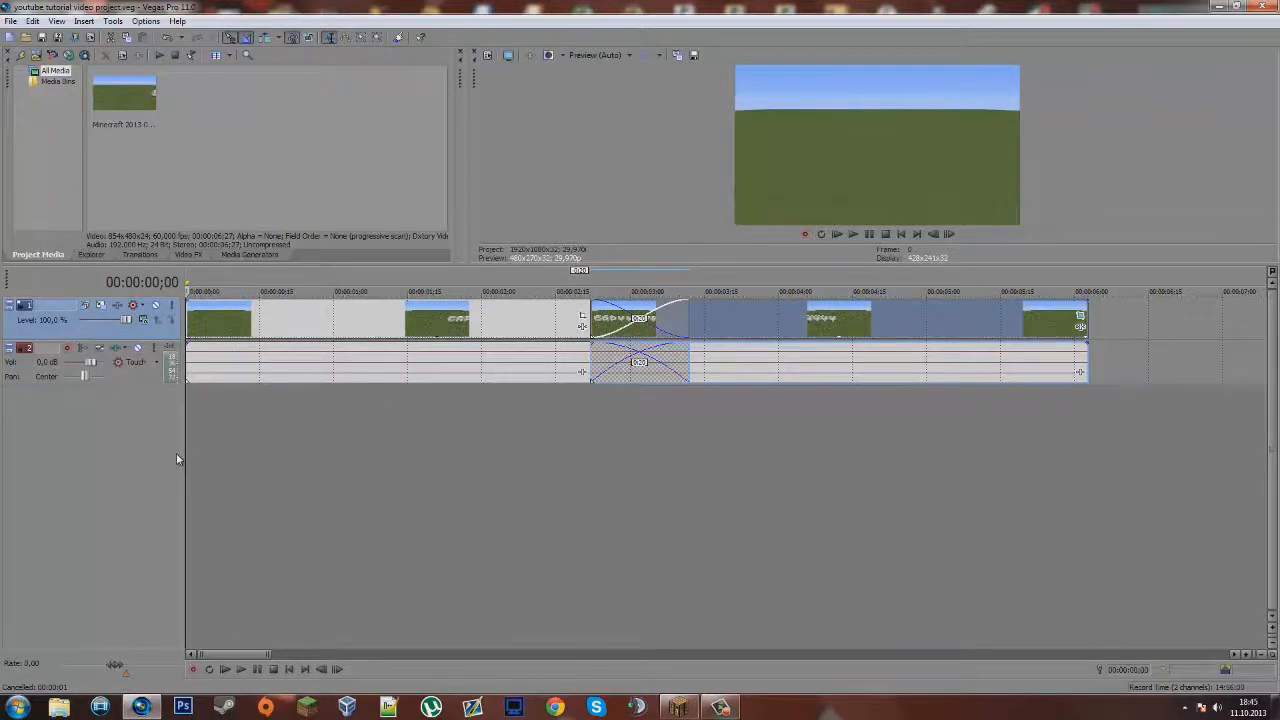